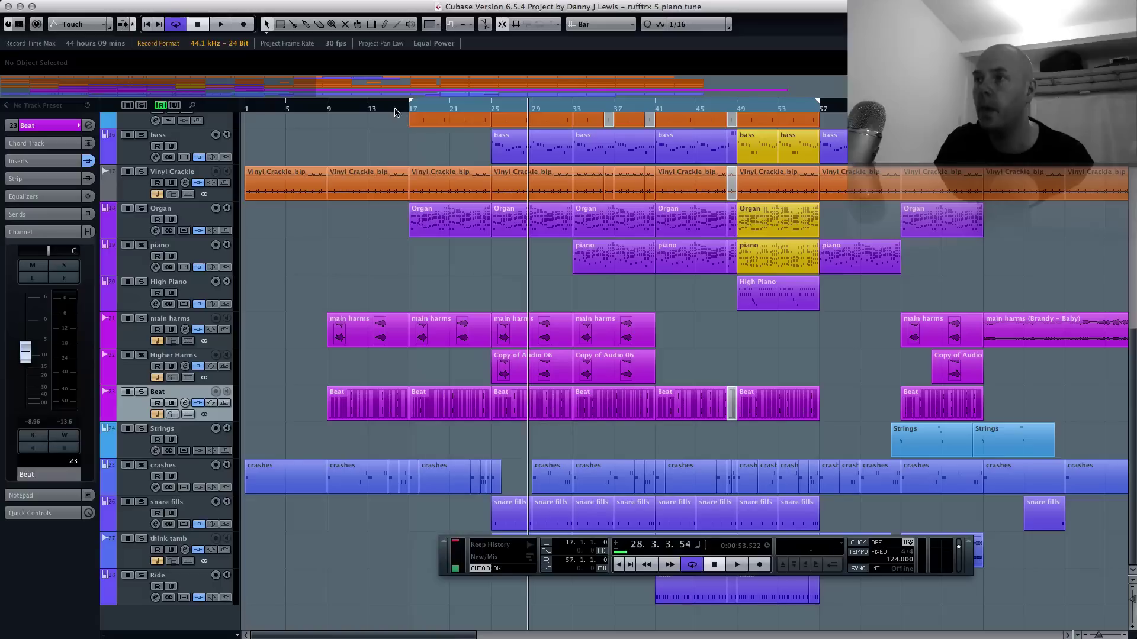
Play the arrangement from bar 17 and audition the Organ track in solo, switching the solo off again
click(408, 110)
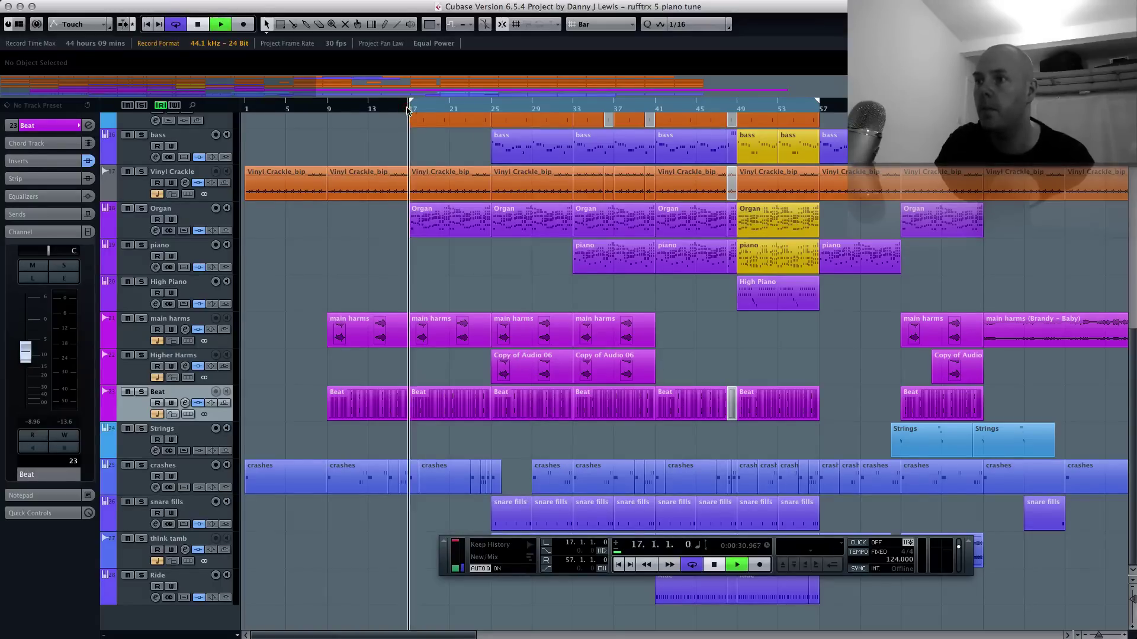
key(space)
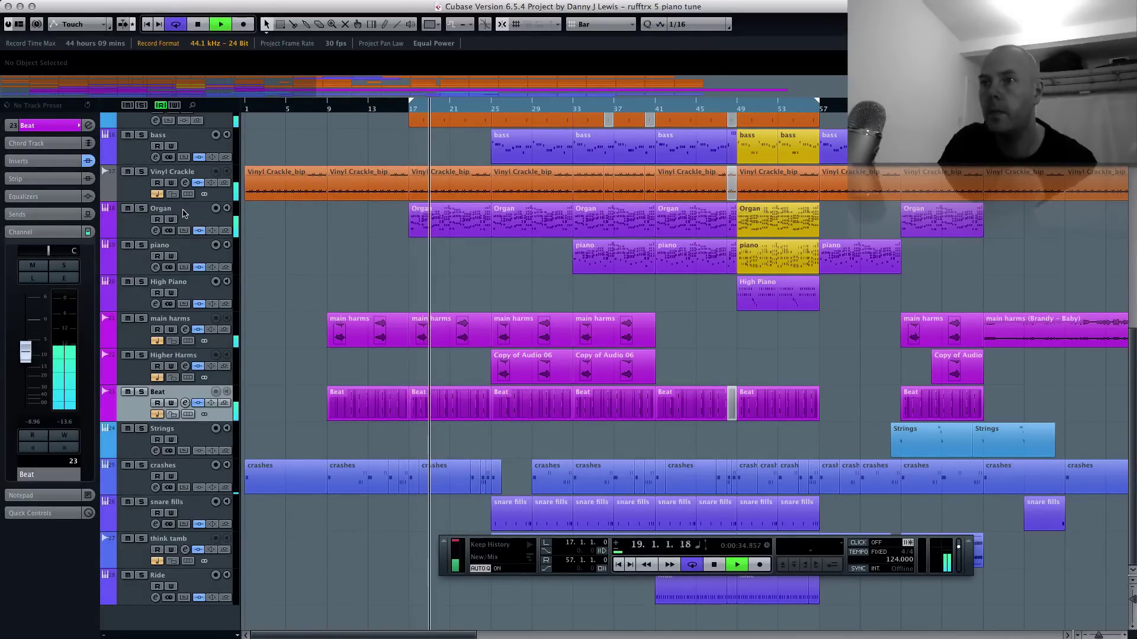
click(178, 214)
click(143, 209)
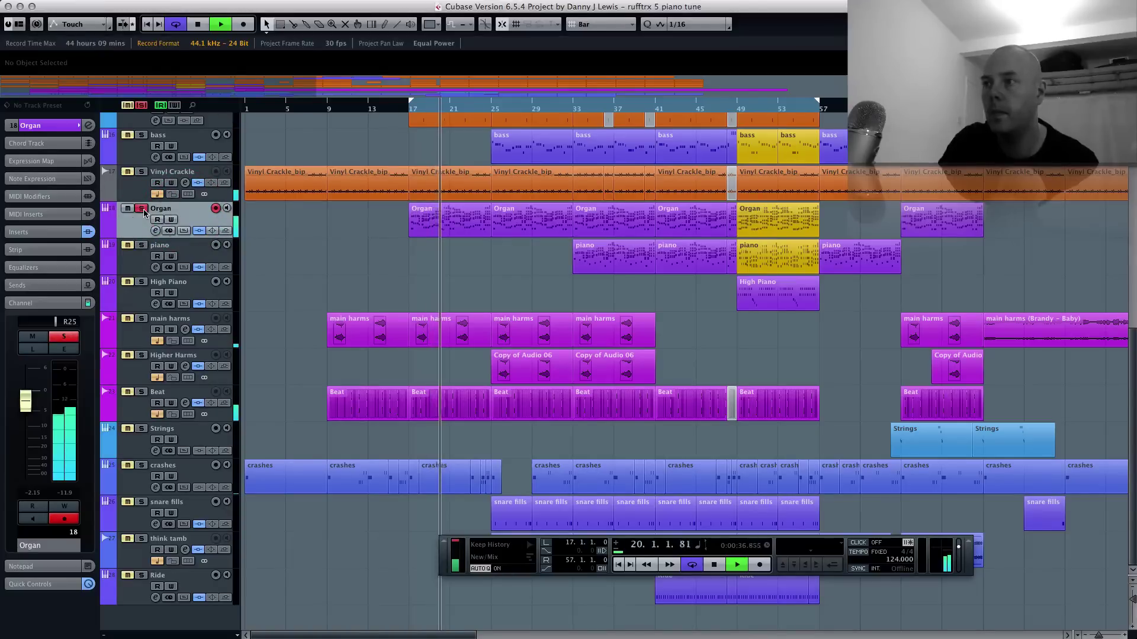
click(143, 211)
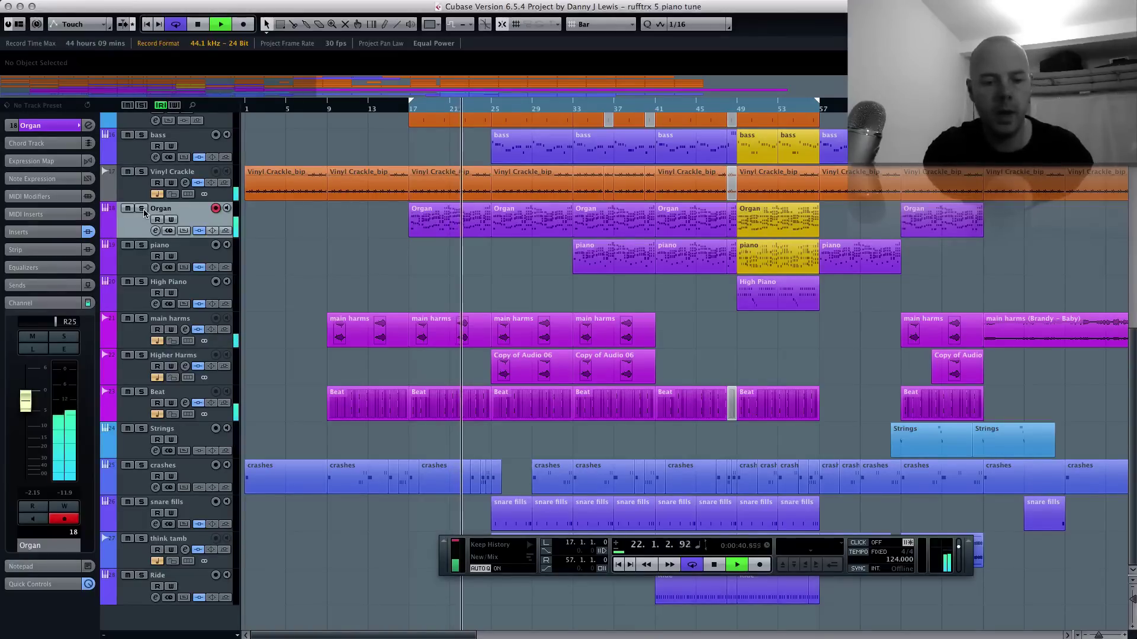
Open the MixConsole and resize its rack area so the channel racks and the faders share the window
key(F3)
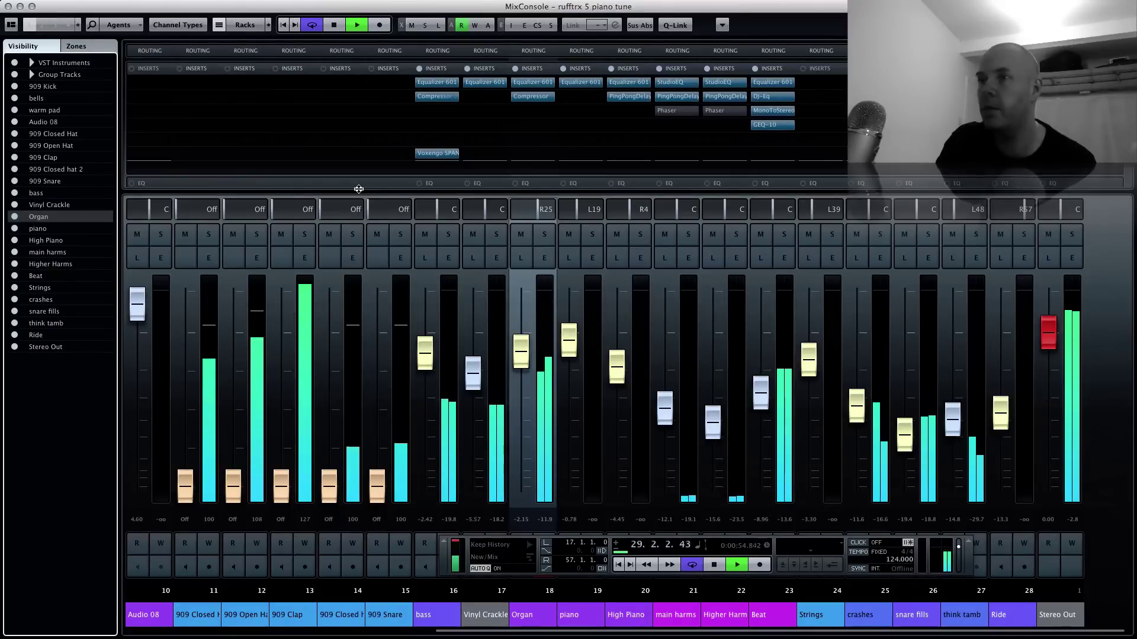
drag(359, 189, 357, 385)
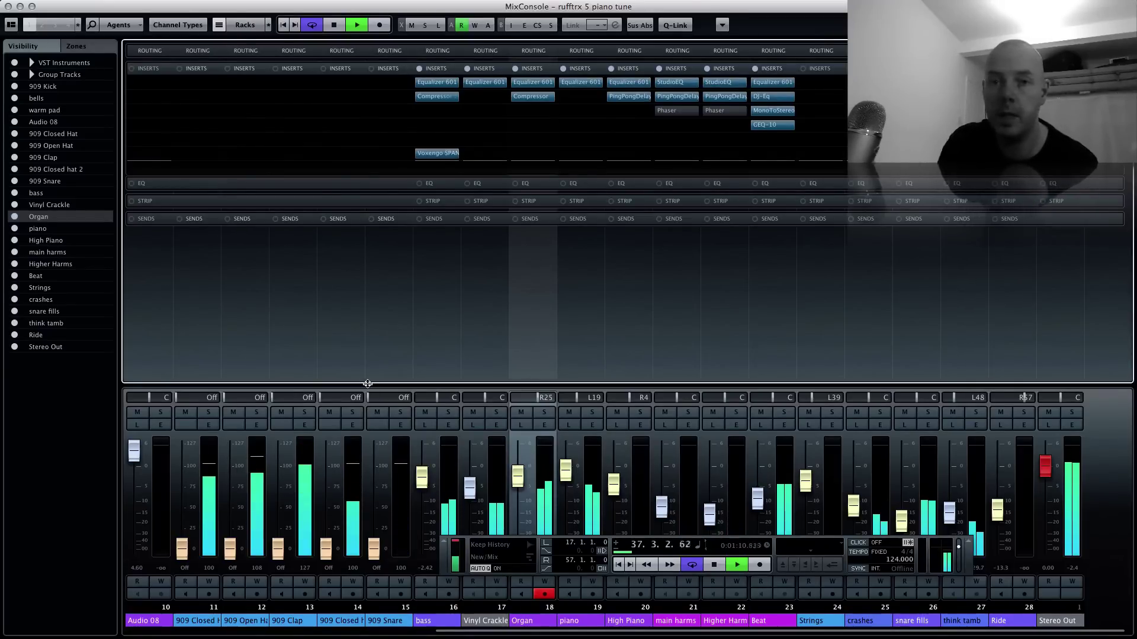
drag(368, 383, 383, 72)
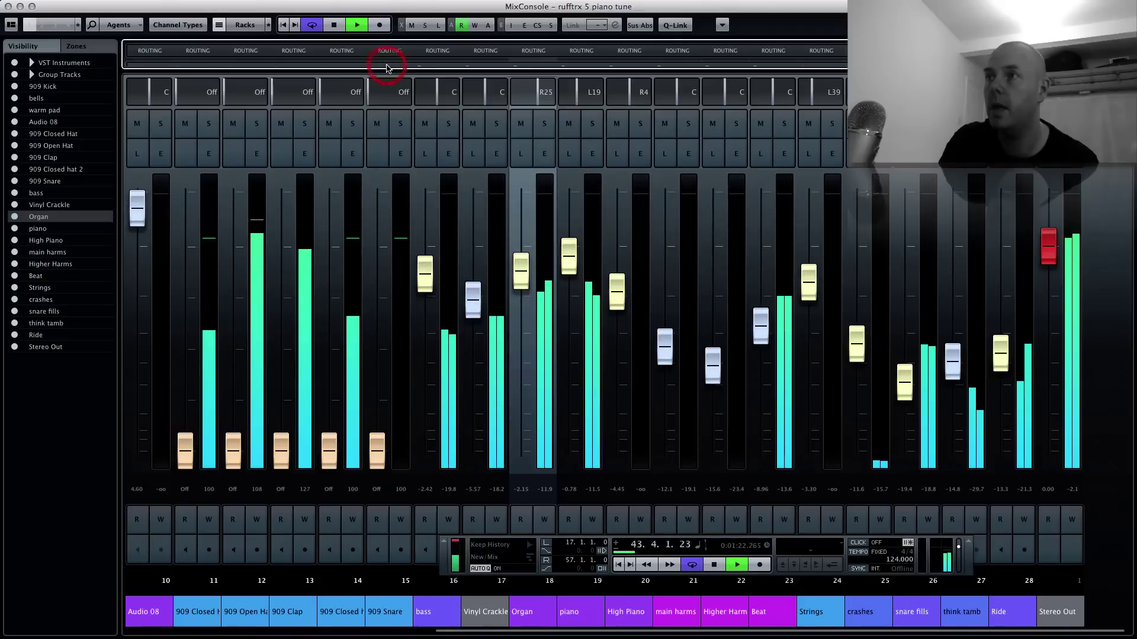
drag(388, 69, 377, 311)
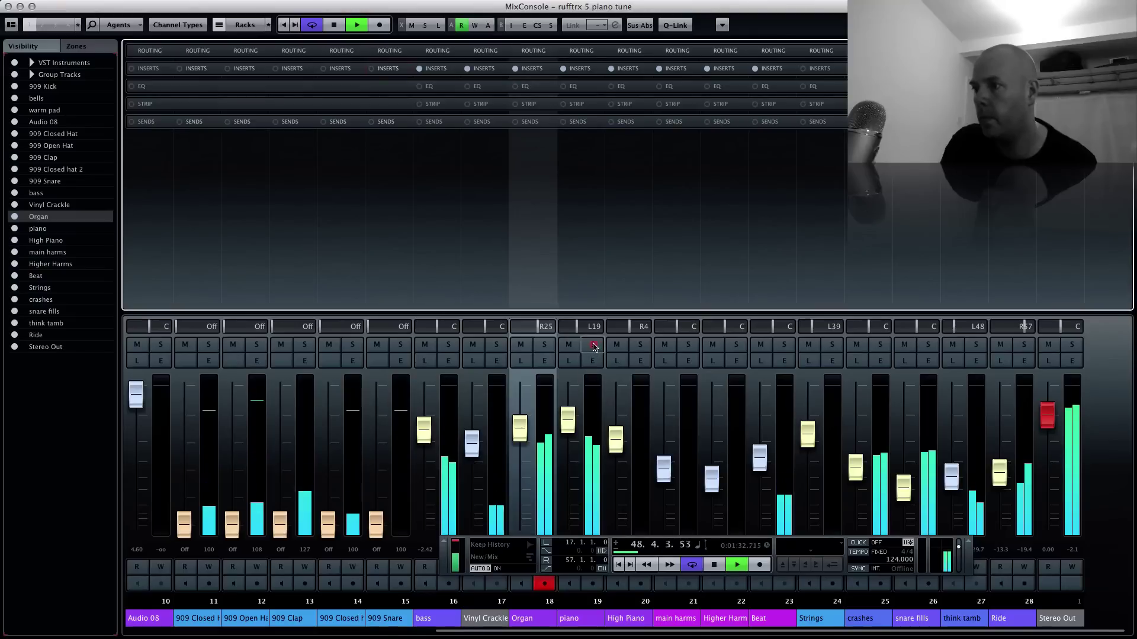
Briefly audition the piano in solo, solo the Organ channel instead, and open its channel settings
click(593, 346)
click(593, 345)
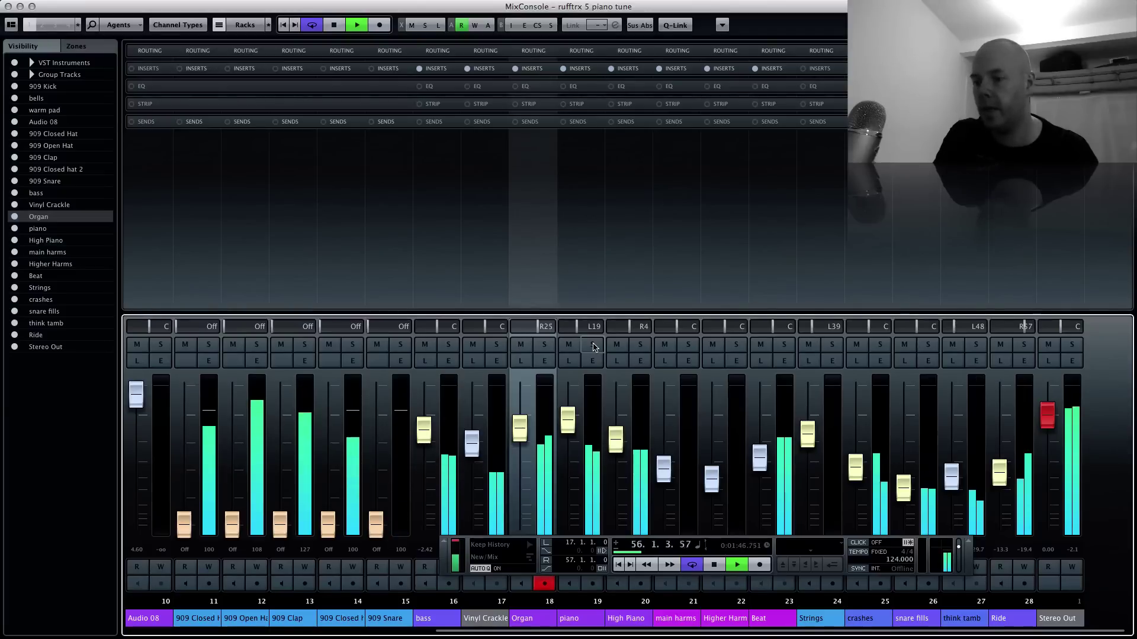
click(546, 346)
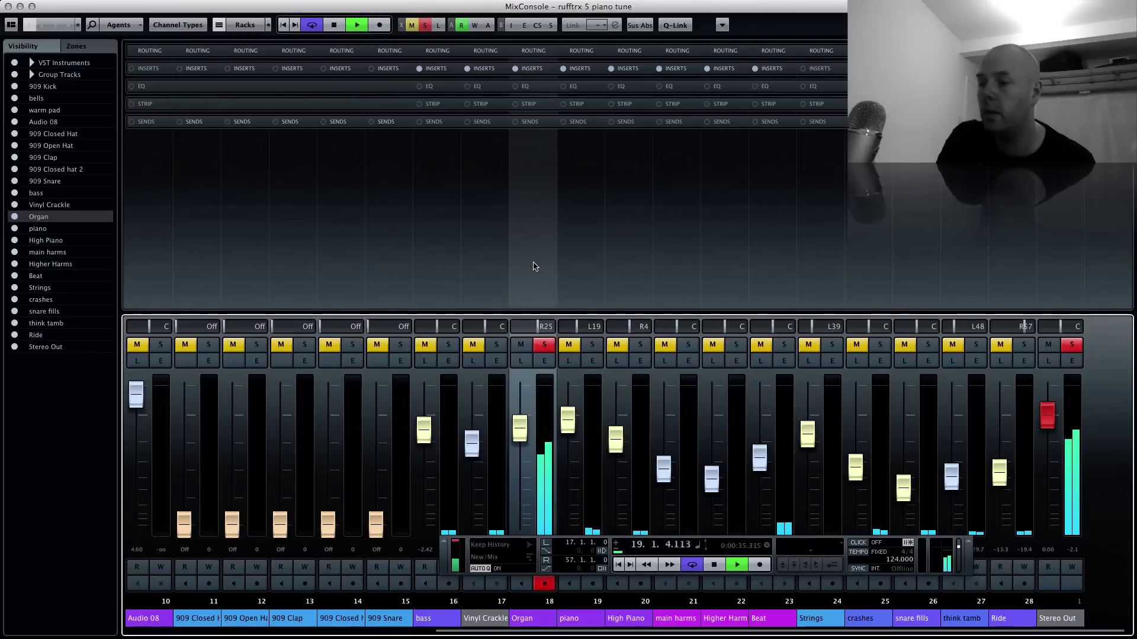
click(545, 361)
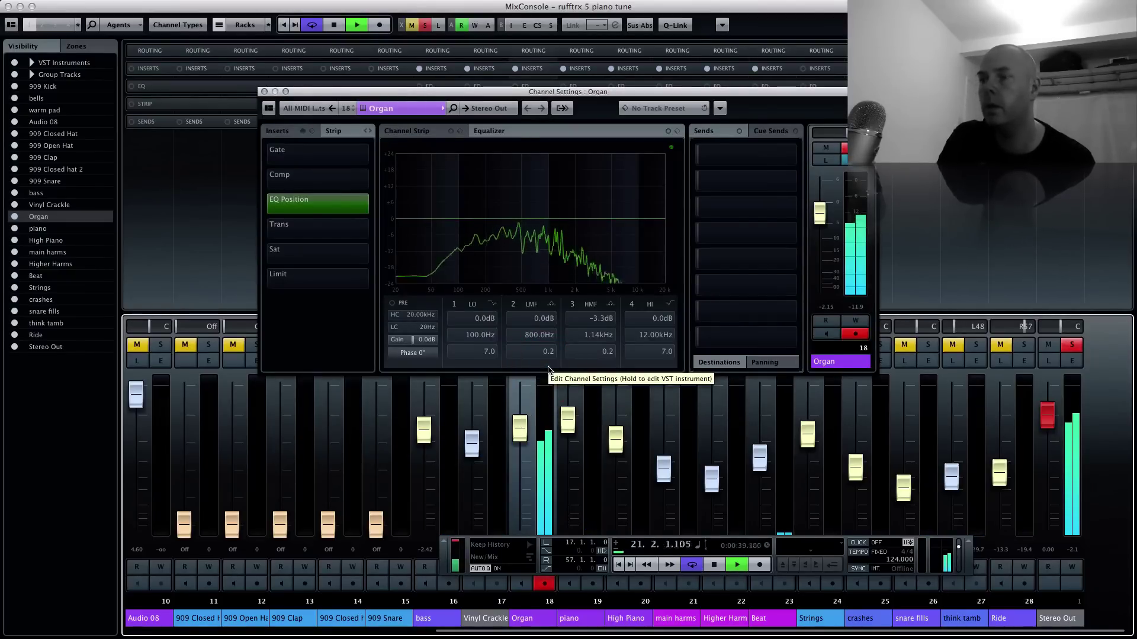
drag(527, 101, 455, 114)
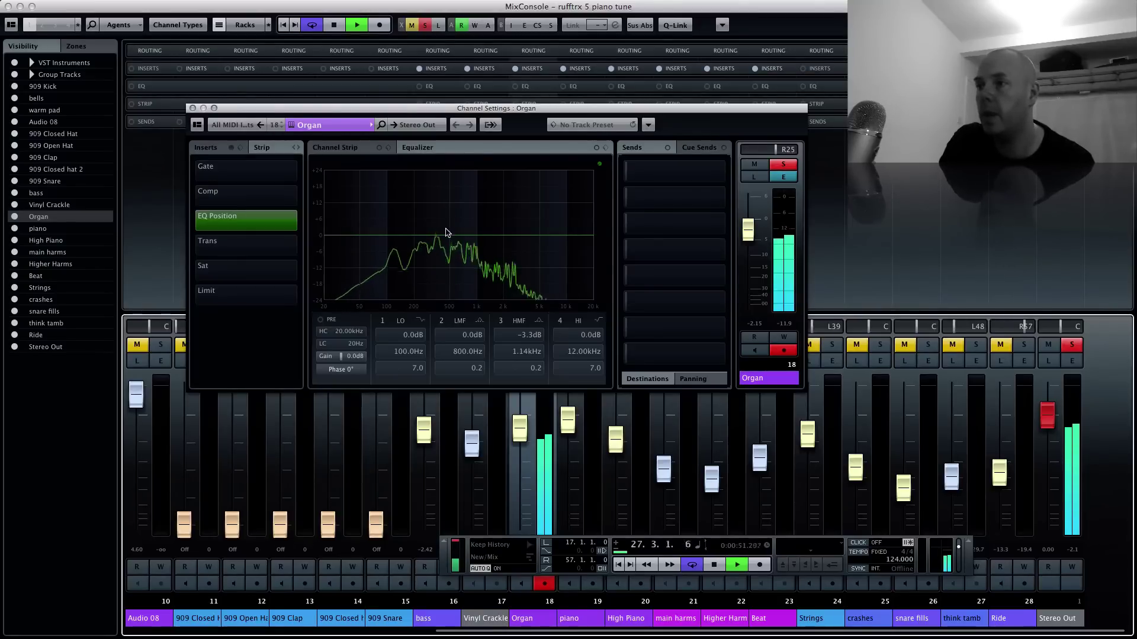
Boost band 2 of the Organ's equalizer by about 2.2 dB at about 5.26 kHz
drag(445, 233, 458, 219)
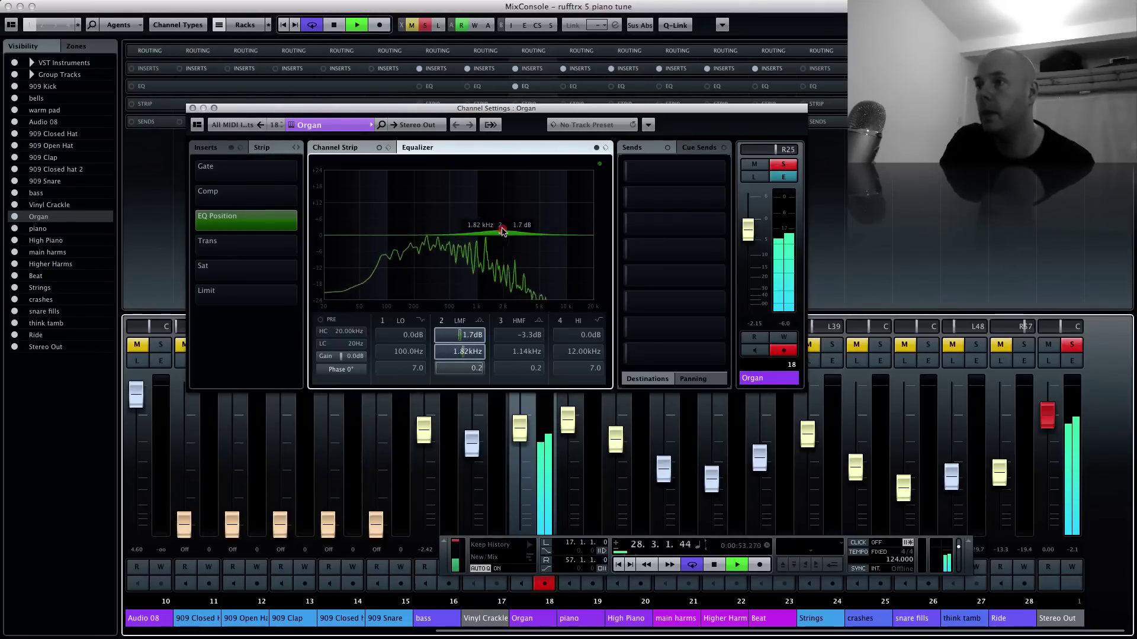
drag(530, 222, 555, 219)
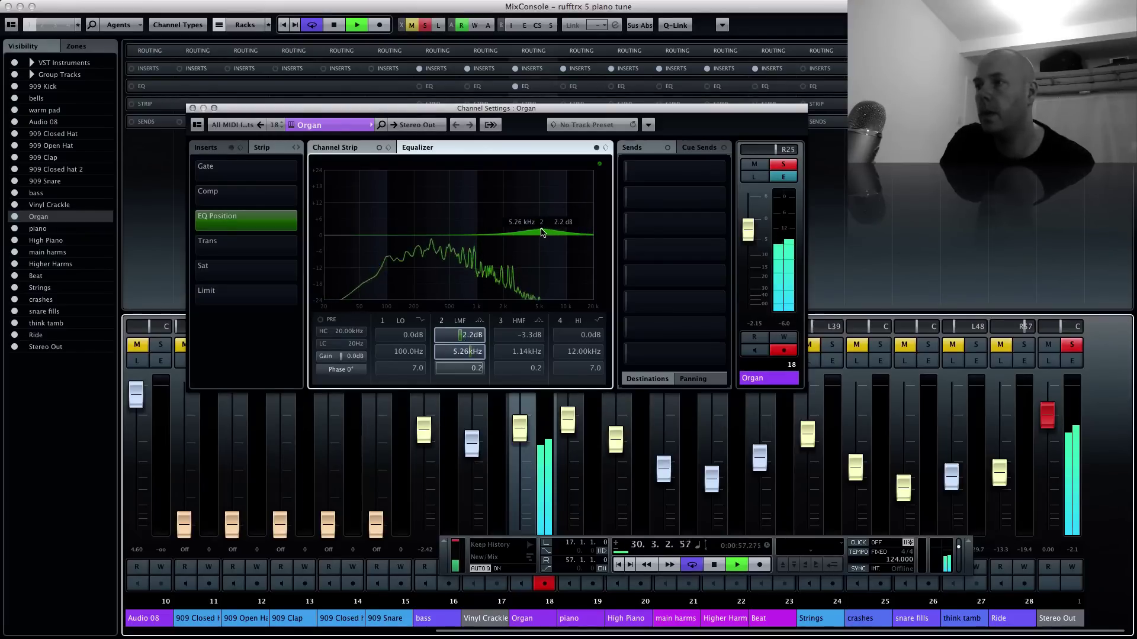
click(542, 232)
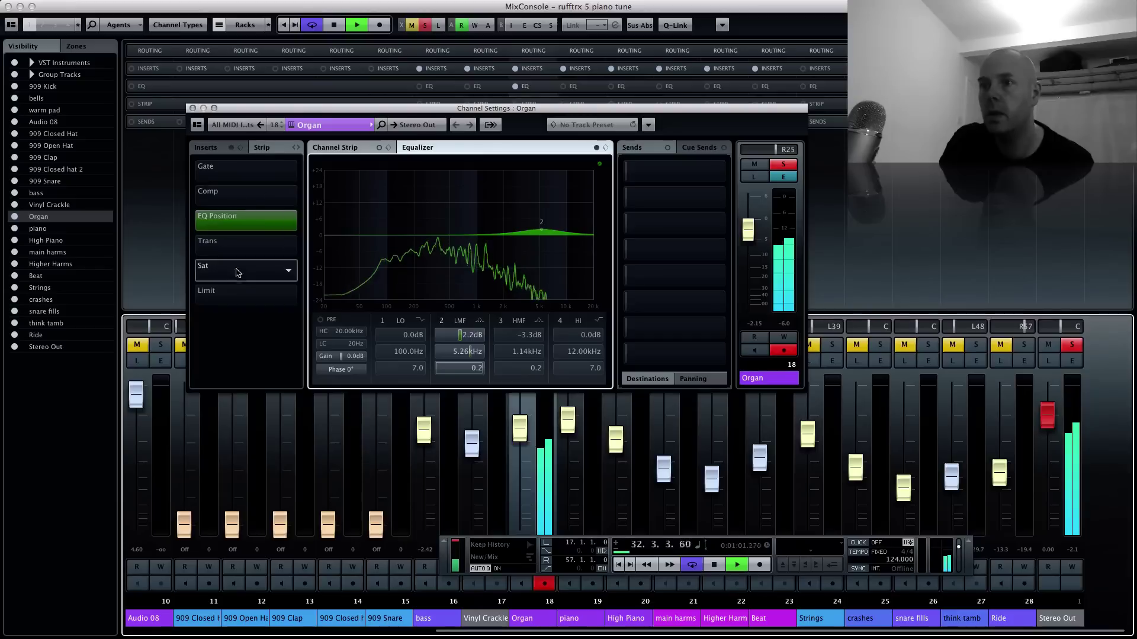
Load Tape Saturation in the Organ's saturation slot and display the full channel strip controls
click(241, 279)
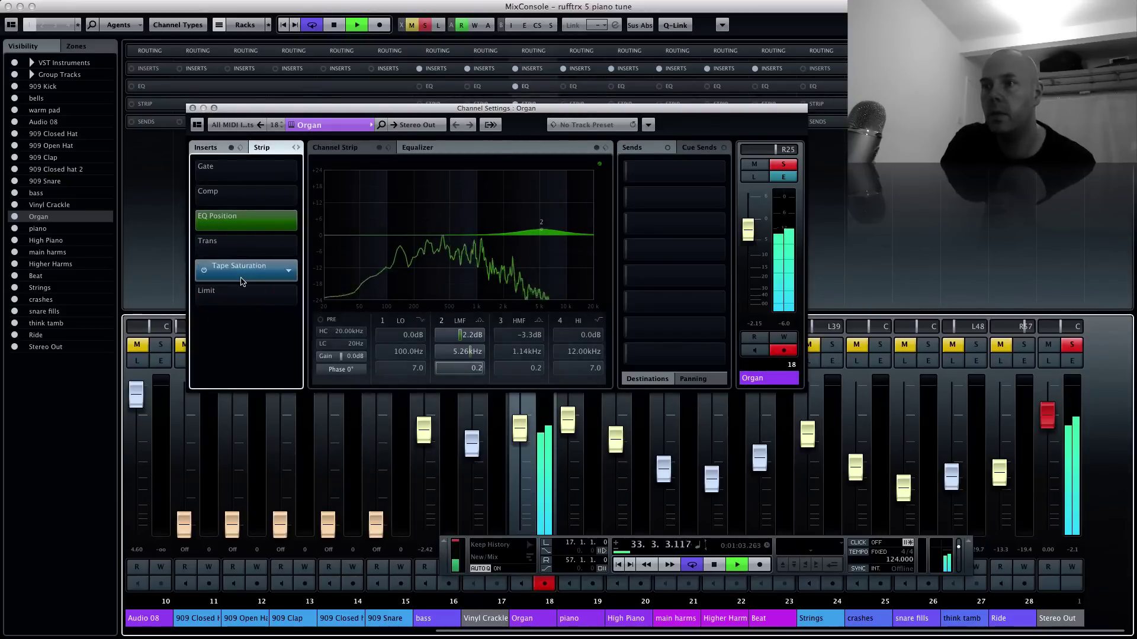
click(286, 273)
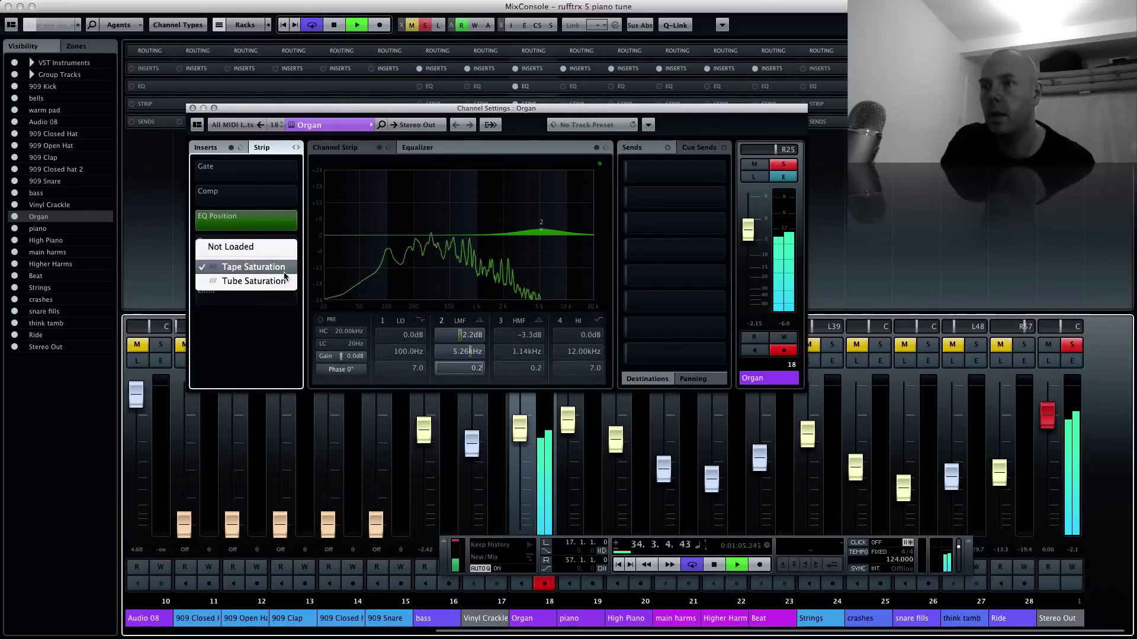
click(250, 266)
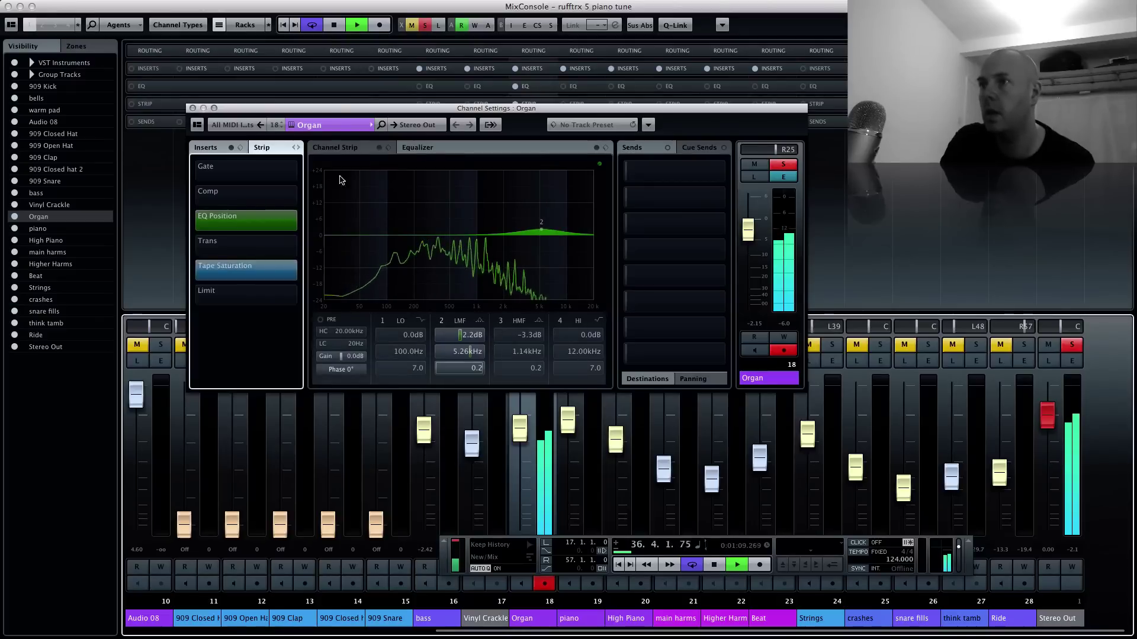
click(352, 153)
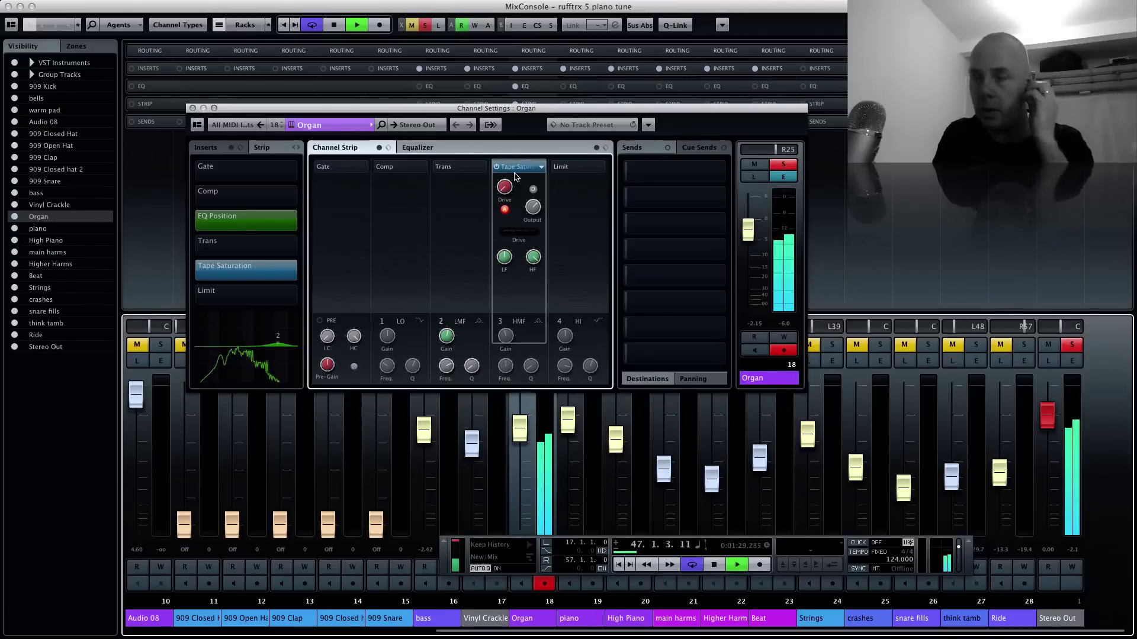
Raise the Tape Saturation drive to about 10 dB, compare it with the module bypassed, and stop playback
mouse_move(505, 189)
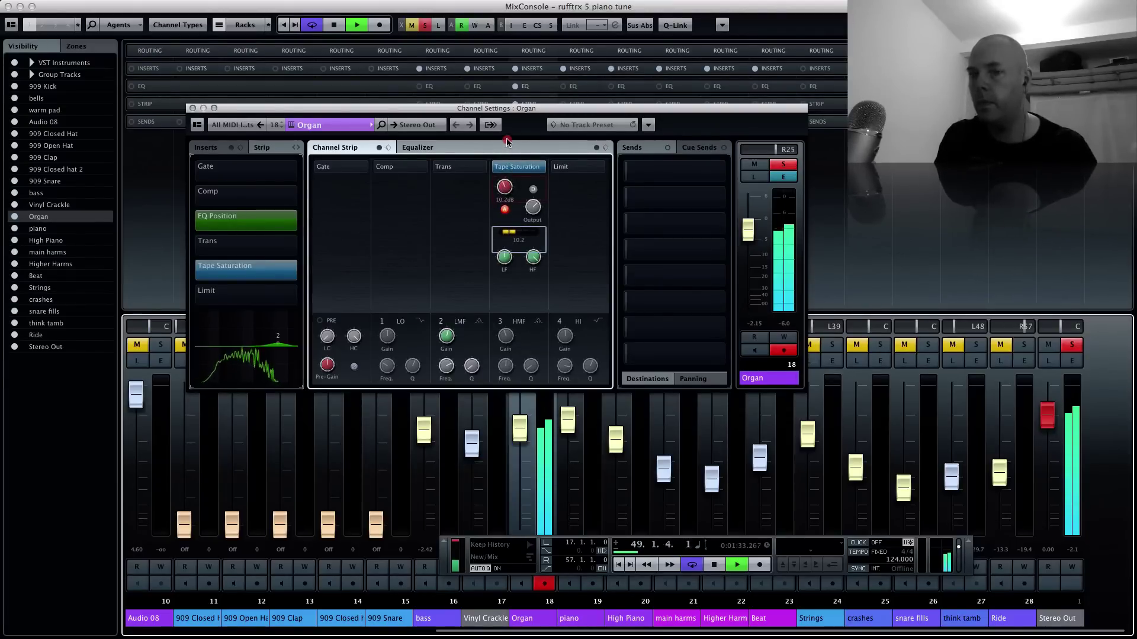
drag(507, 141, 507, 138)
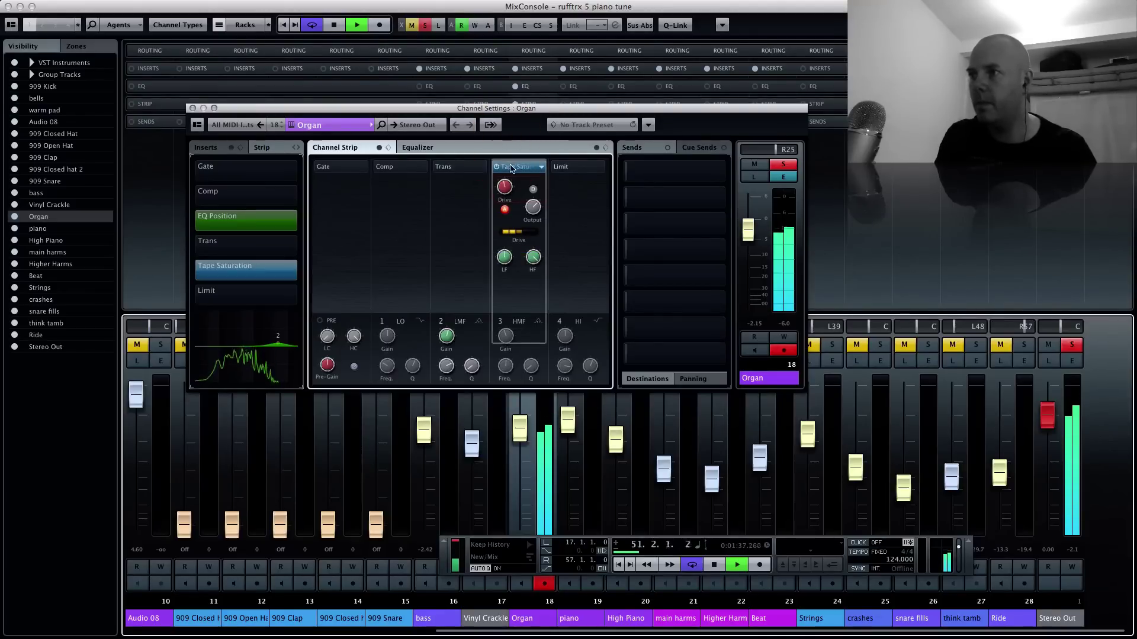
click(498, 167)
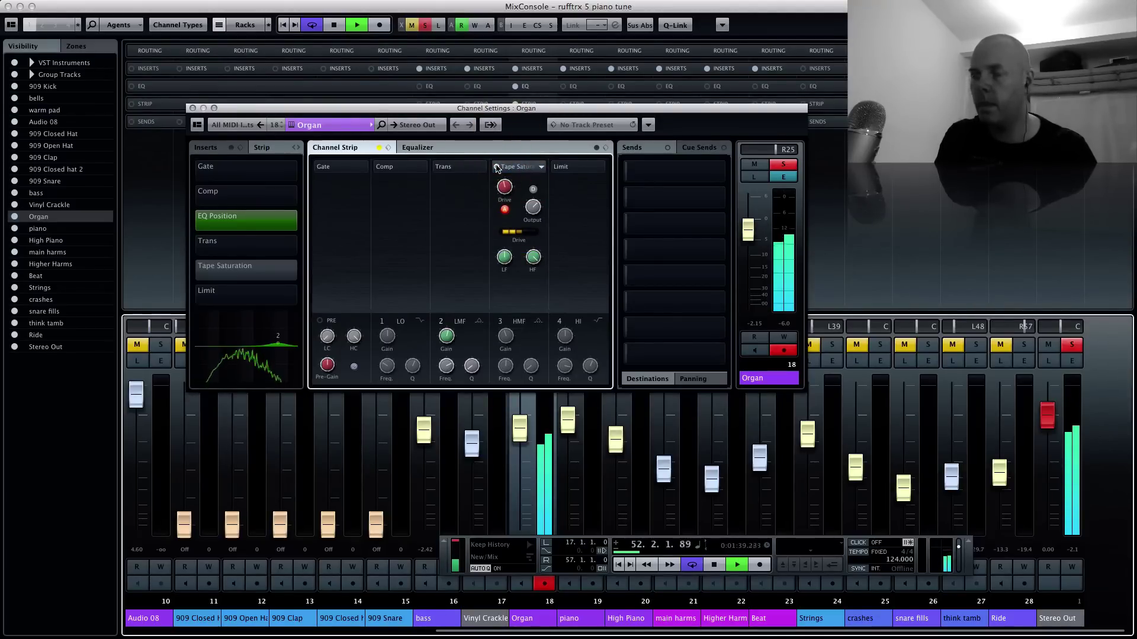
click(498, 167)
key(space)
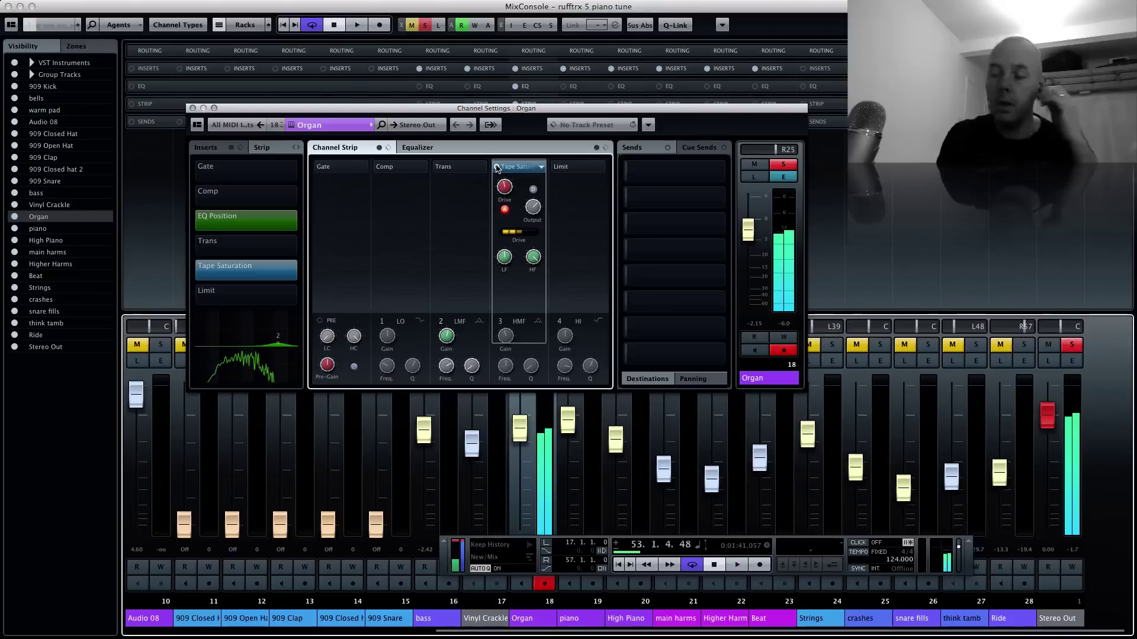
Lower the Tape Saturation drive slightly, resume playback, and compare the Organ in the full mix with its solo
mouse_move(503, 191)
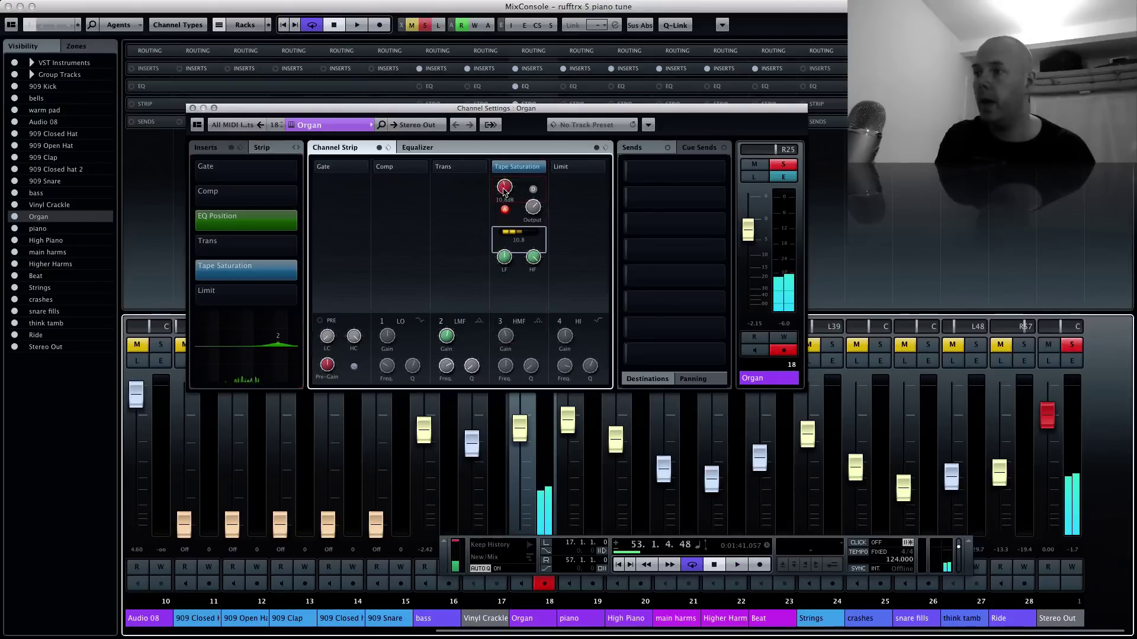
click(505, 204)
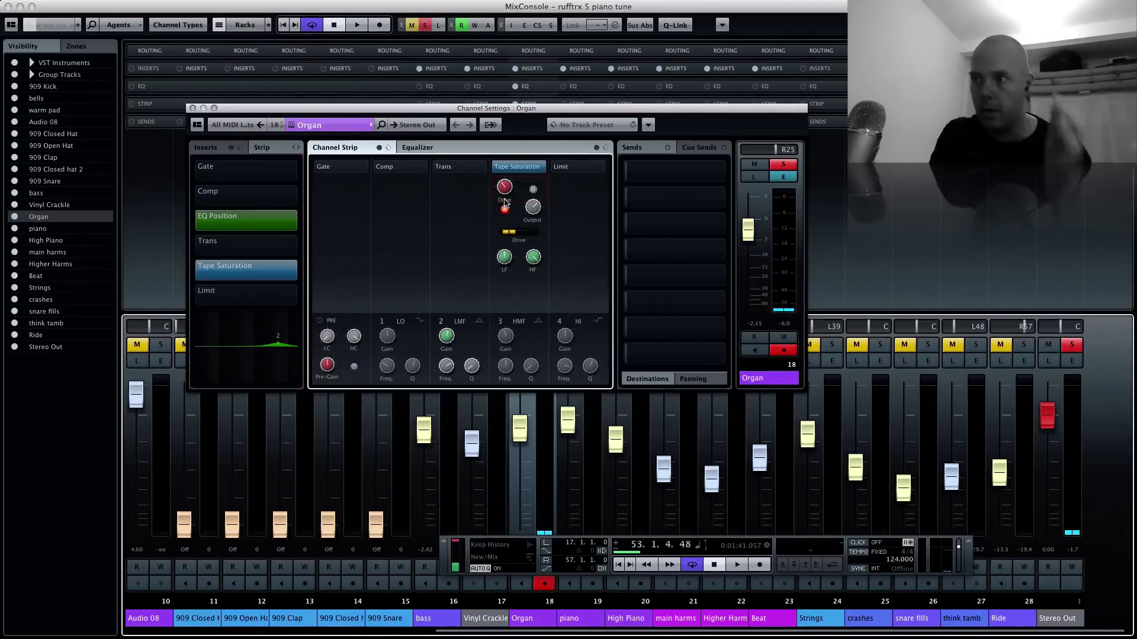
key(space)
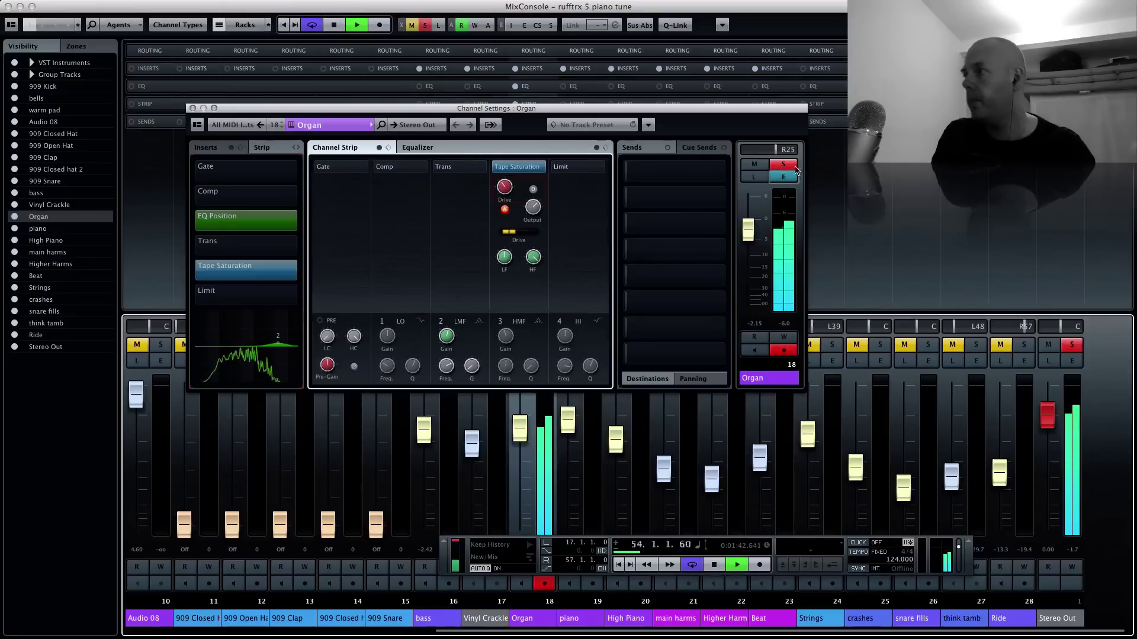
click(787, 165)
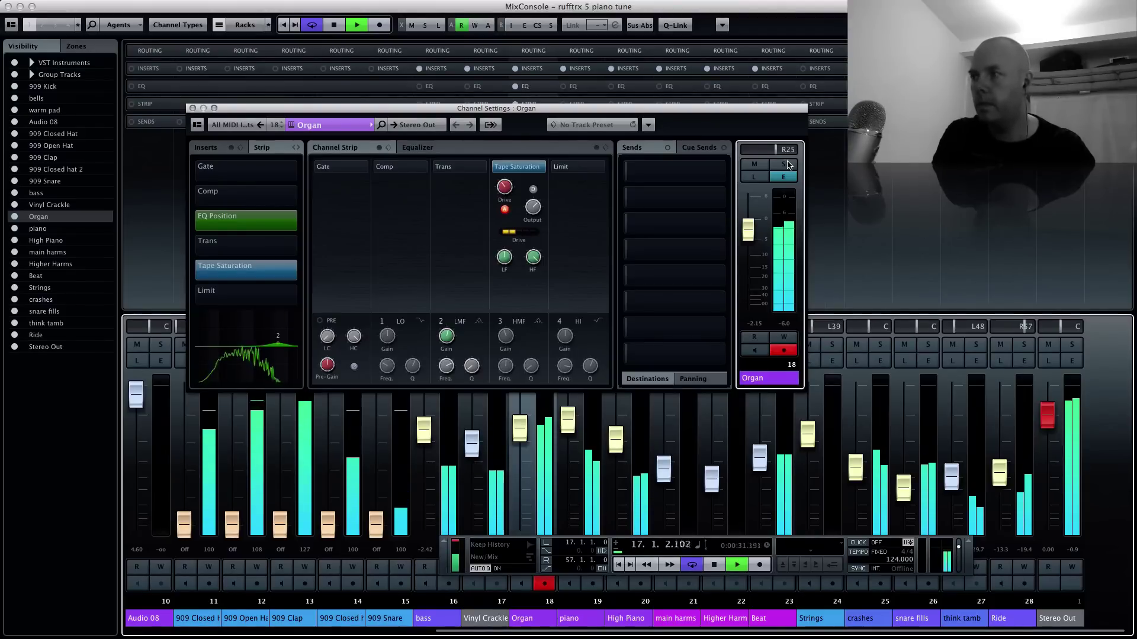
click(786, 167)
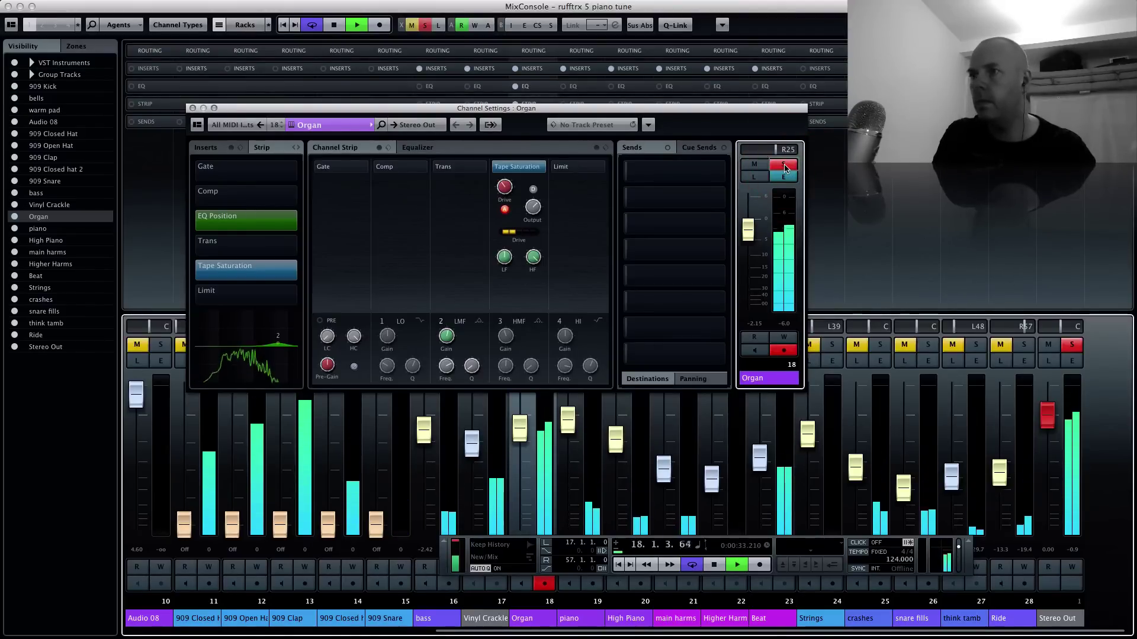
click(396, 171)
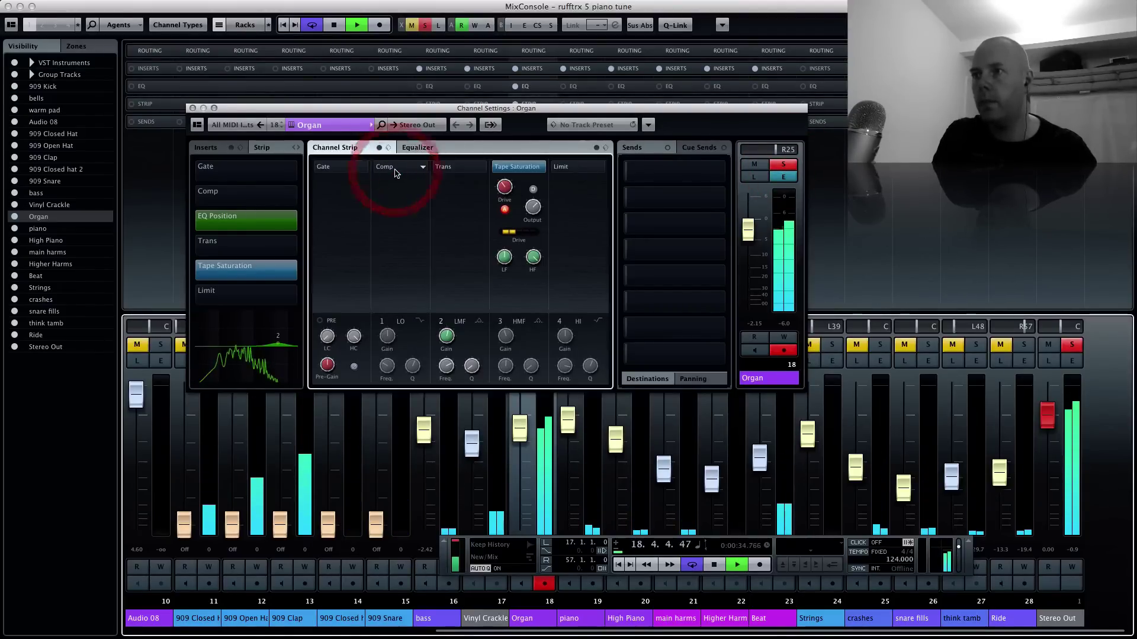
click(419, 171)
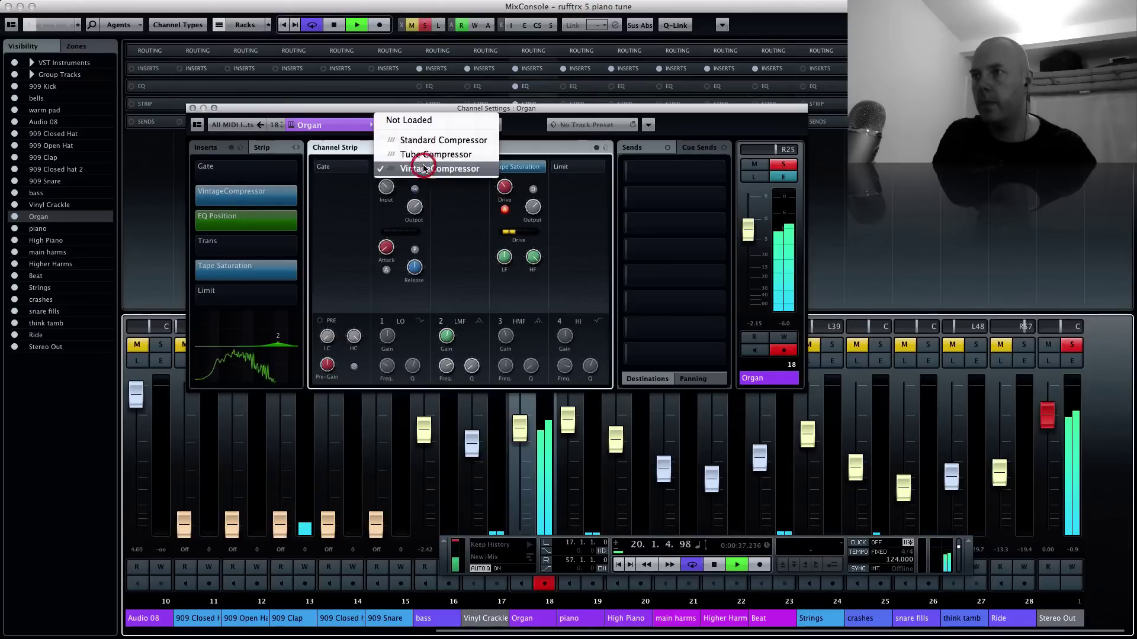
click(430, 169)
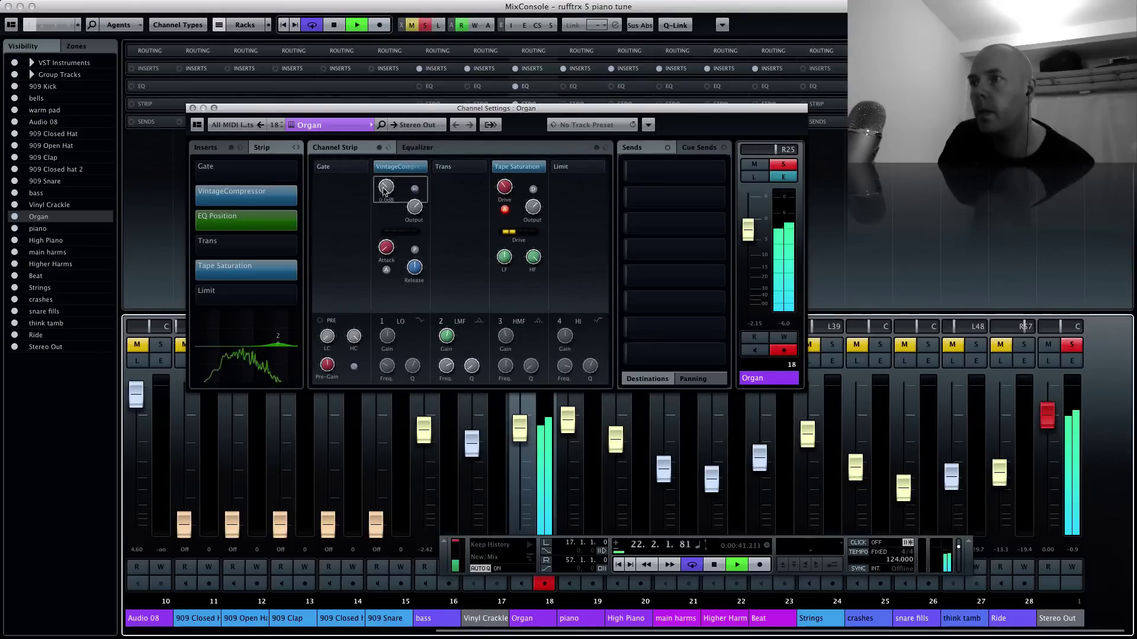
Raise the VintageCompressor's input gain on the Organ and lower its output to balance the level
click(385, 189)
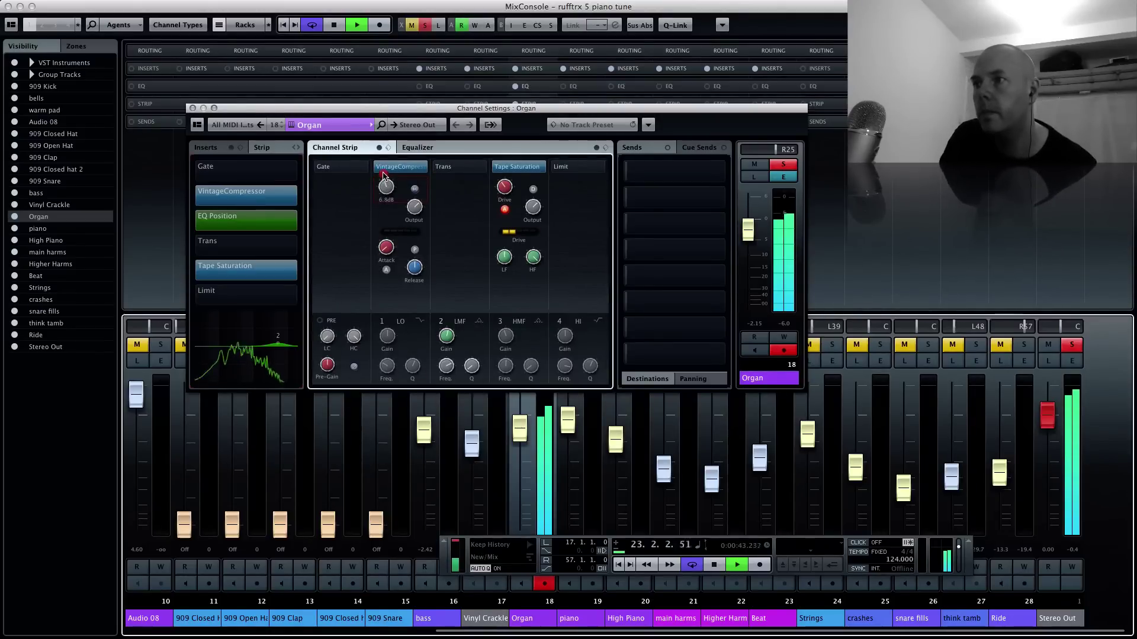
mouse_move(416, 213)
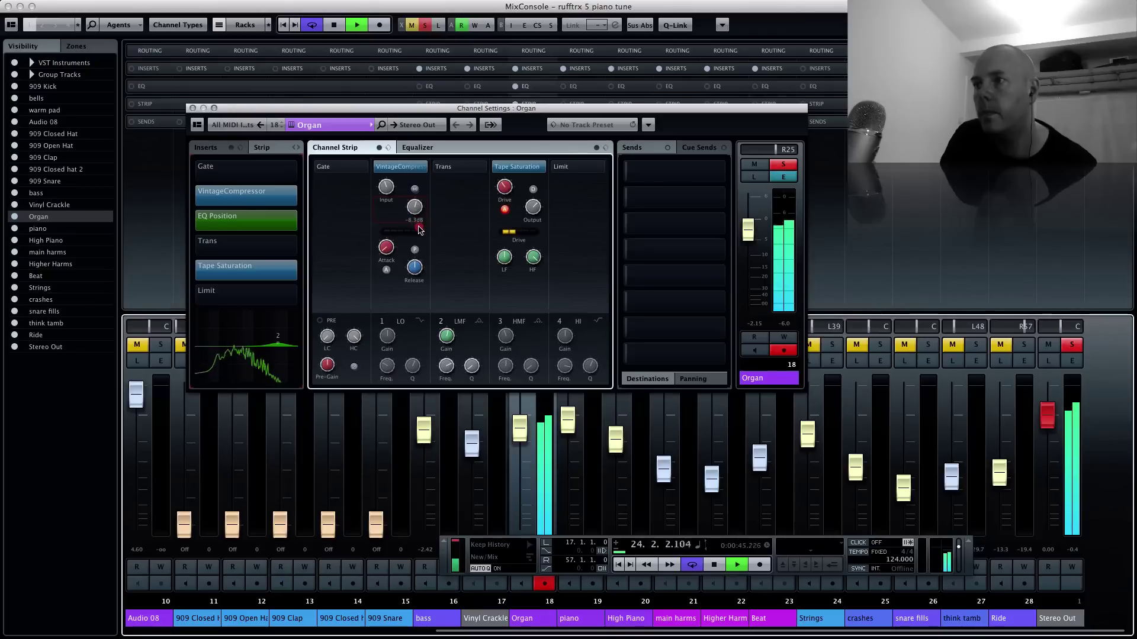
mouse_move(389, 190)
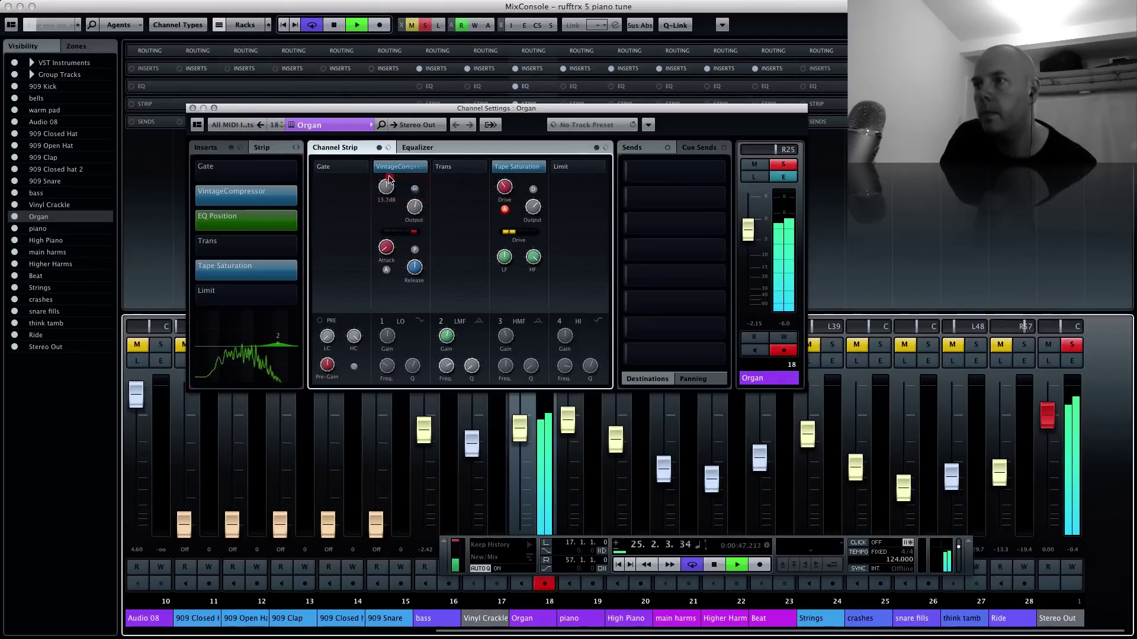
click(389, 187)
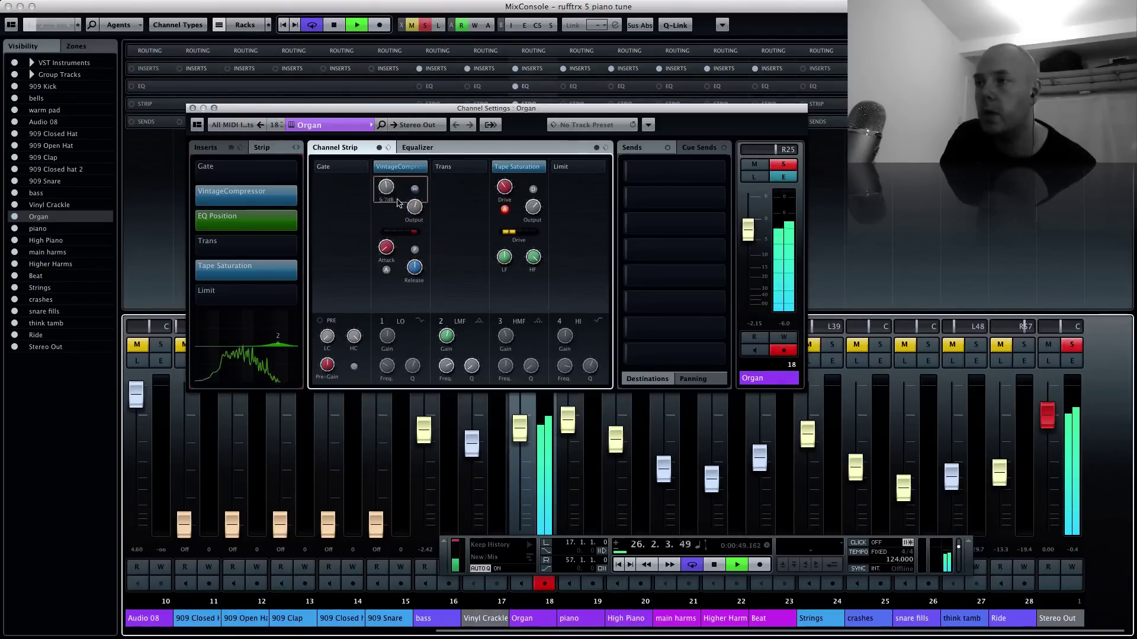
mouse_move(418, 210)
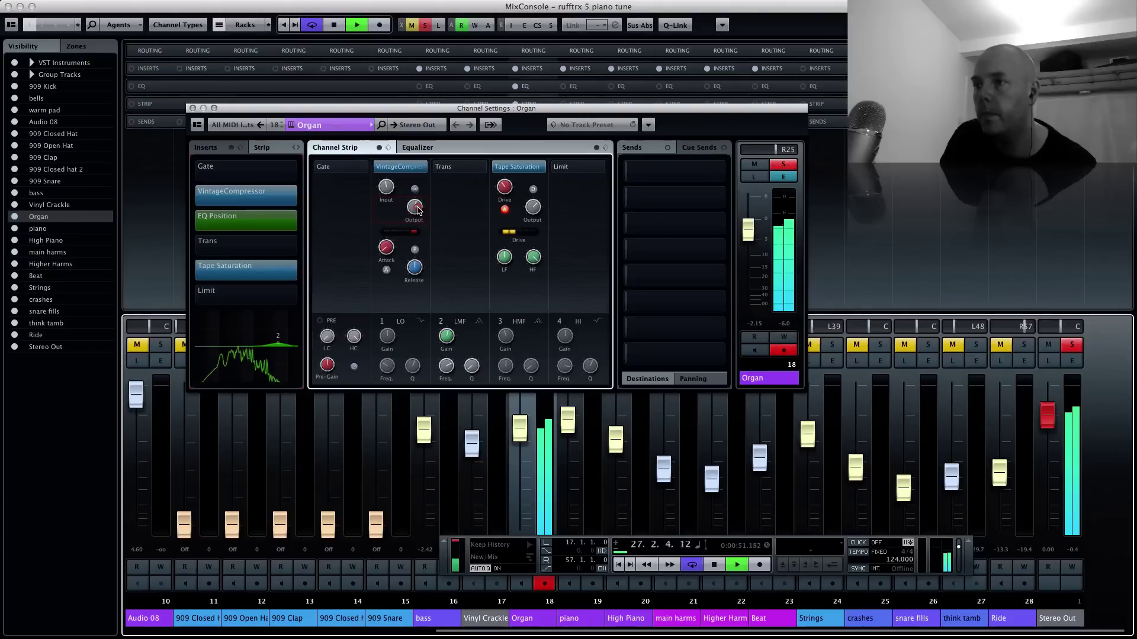
mouse_move(385, 247)
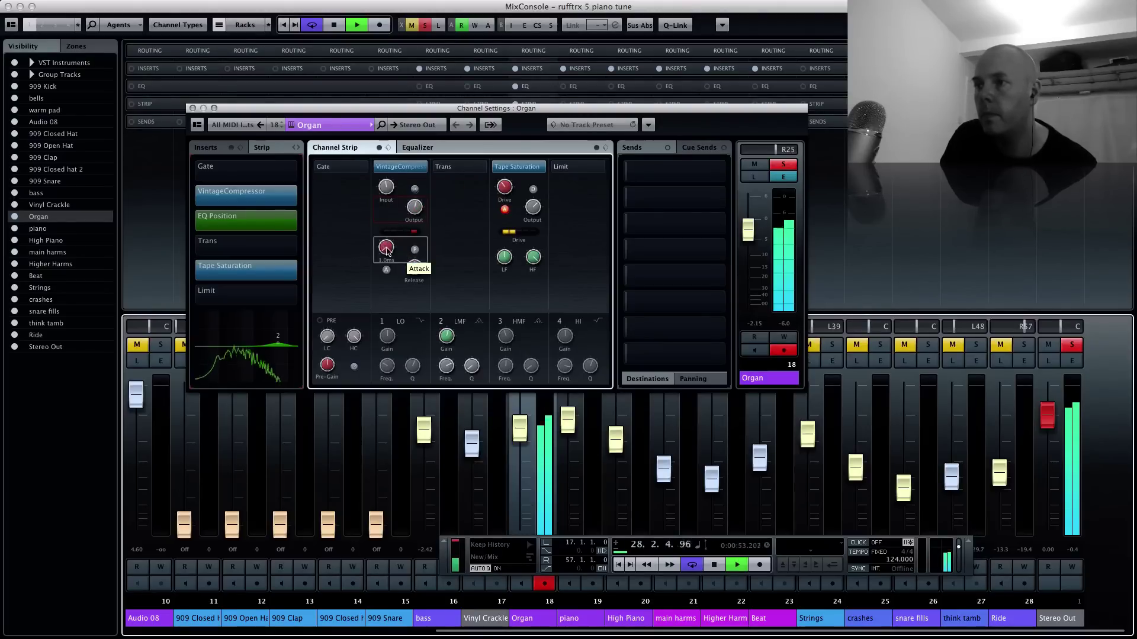
drag(385, 247, 388, 225)
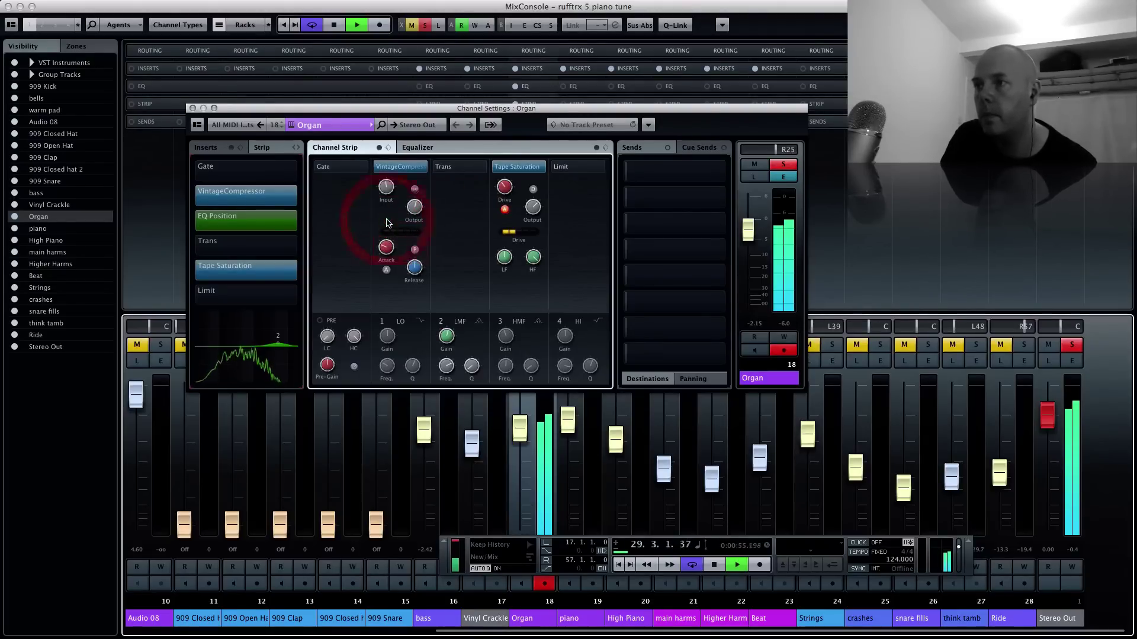
mouse_move(386, 192)
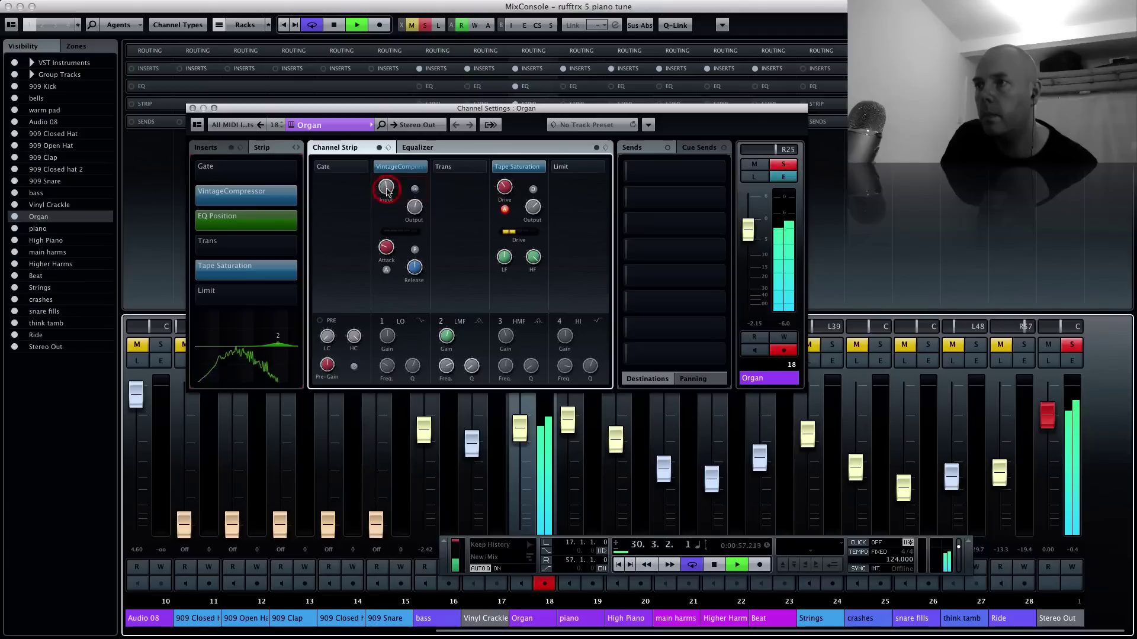
Compare the soloed Organ with the VintageCompressor bypassed and active, and stop playback
click(378, 167)
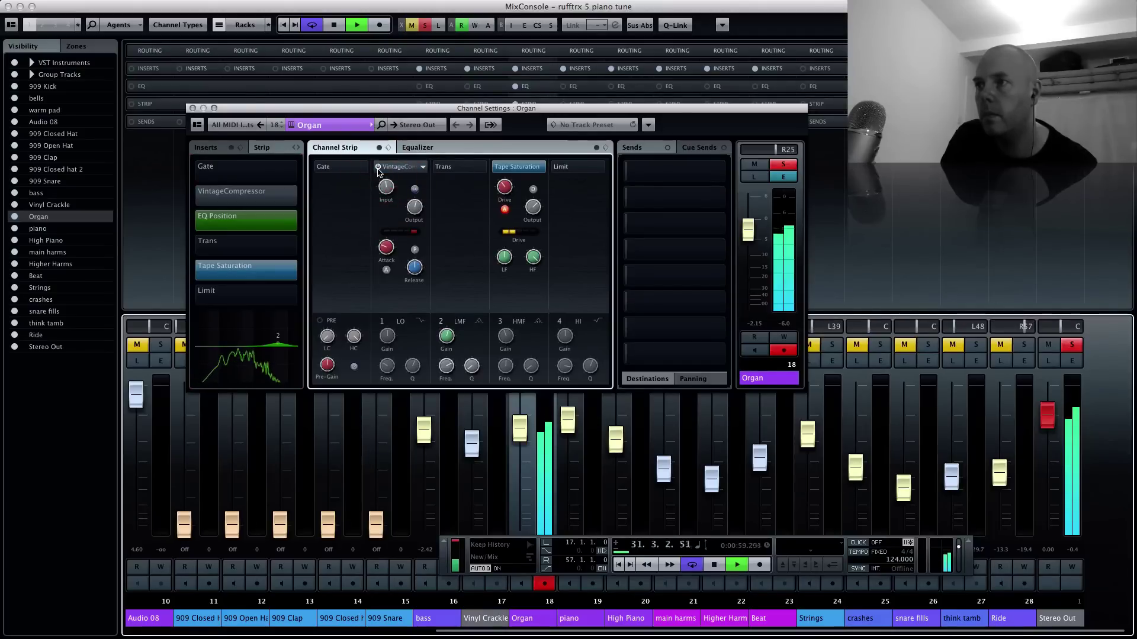
click(378, 168)
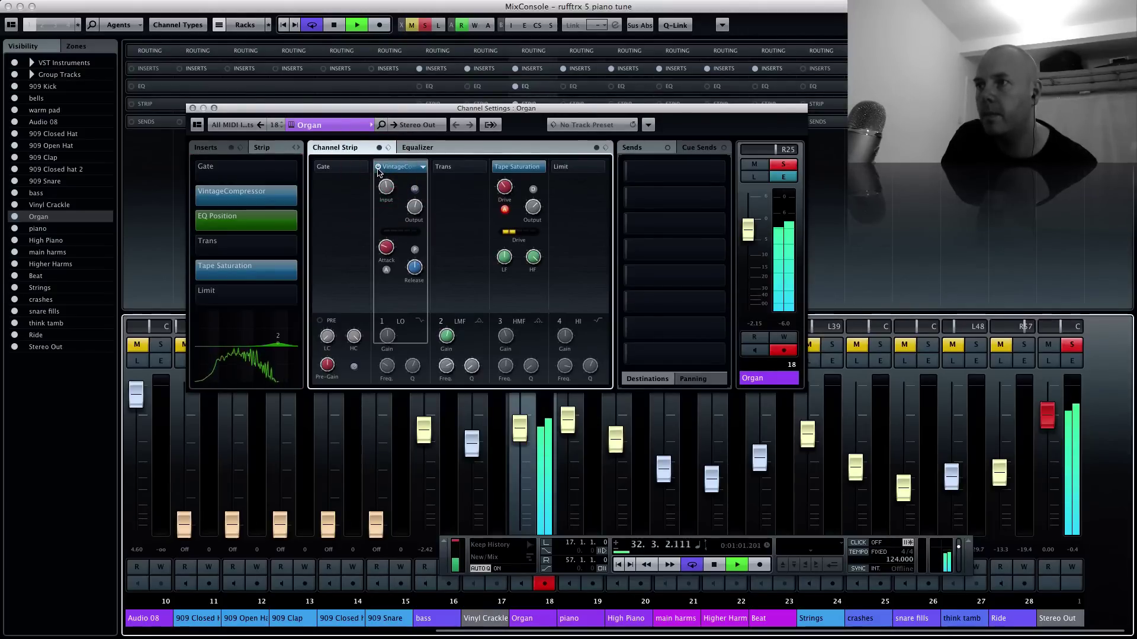
key(space)
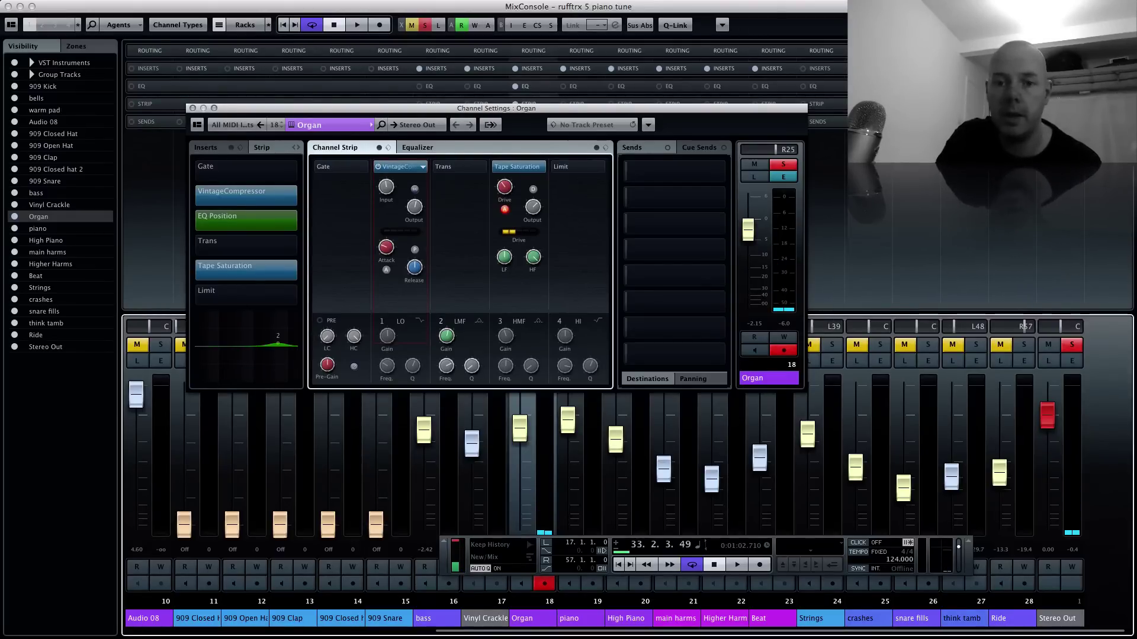
Set the Built-in Audio device's buffer size to 1024 samples in the Device Setup
key(F12)
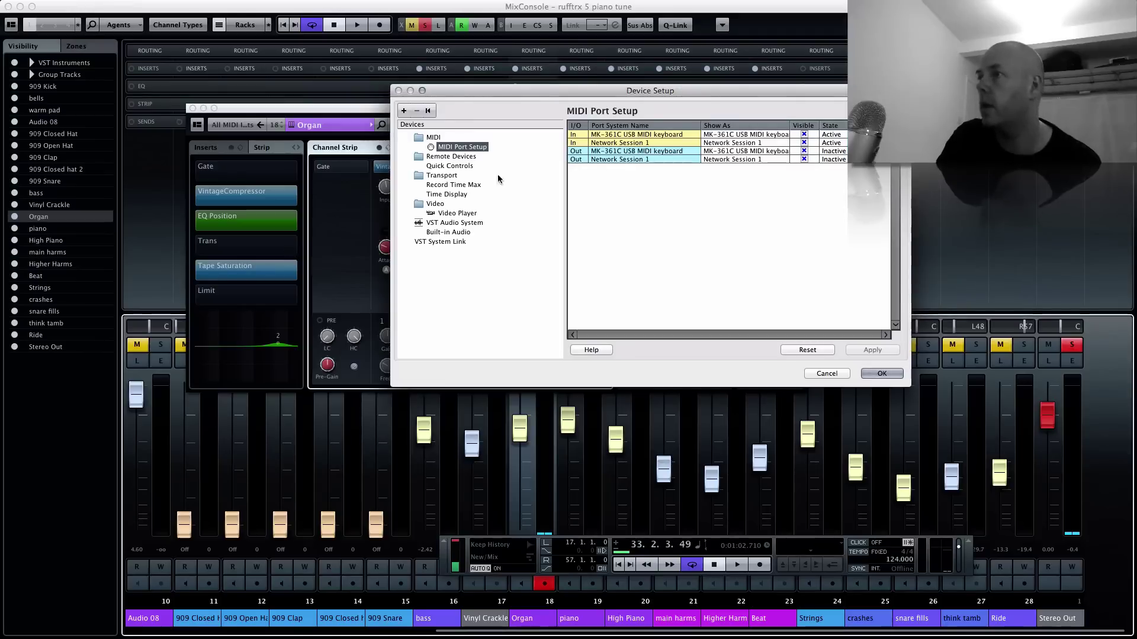
click(451, 223)
click(450, 233)
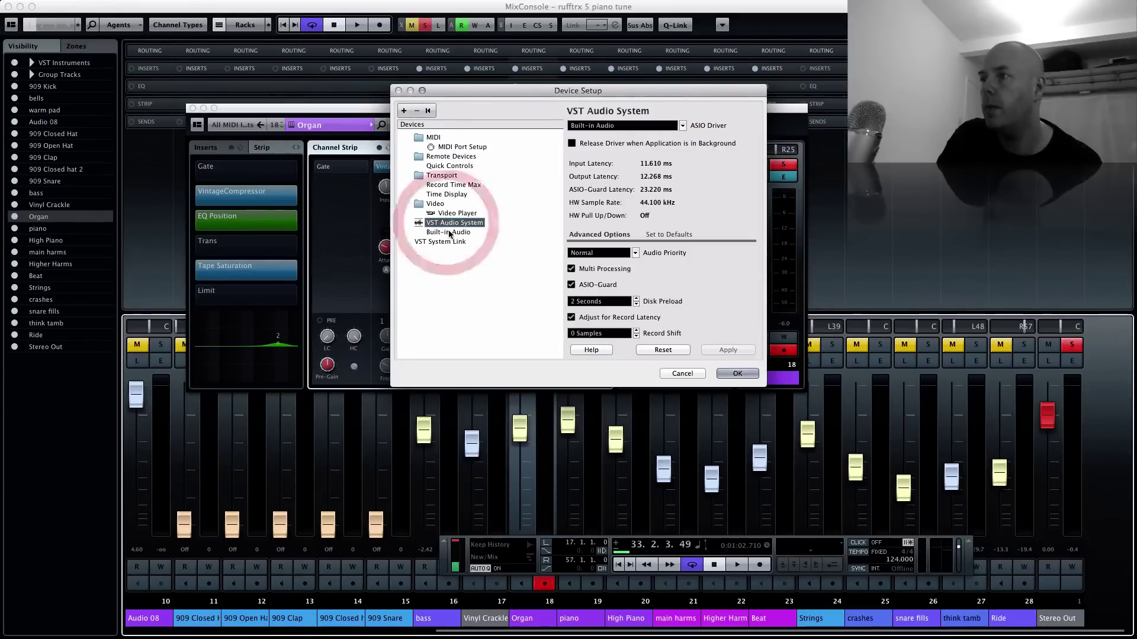
click(606, 129)
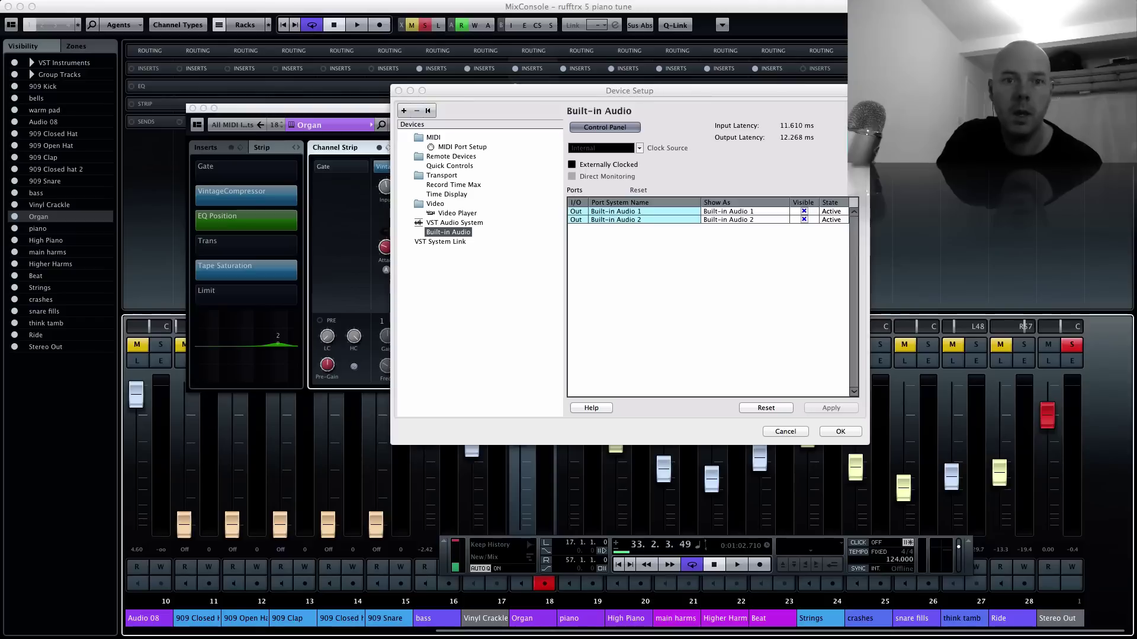
drag(130, 217, 505, 307)
click(453, 350)
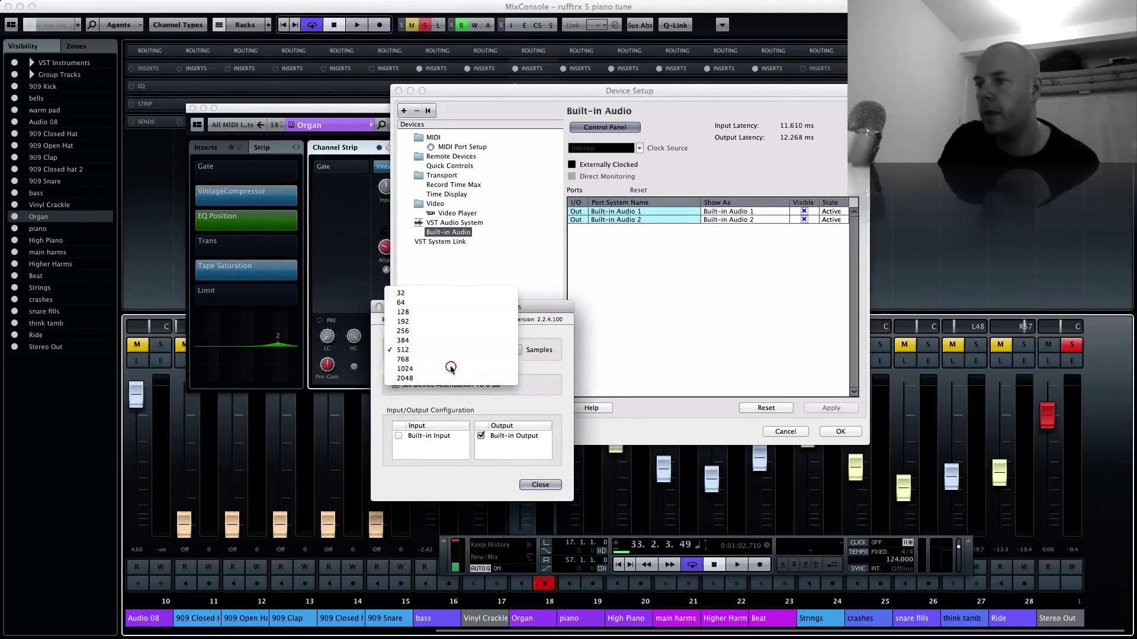
click(452, 363)
click(540, 484)
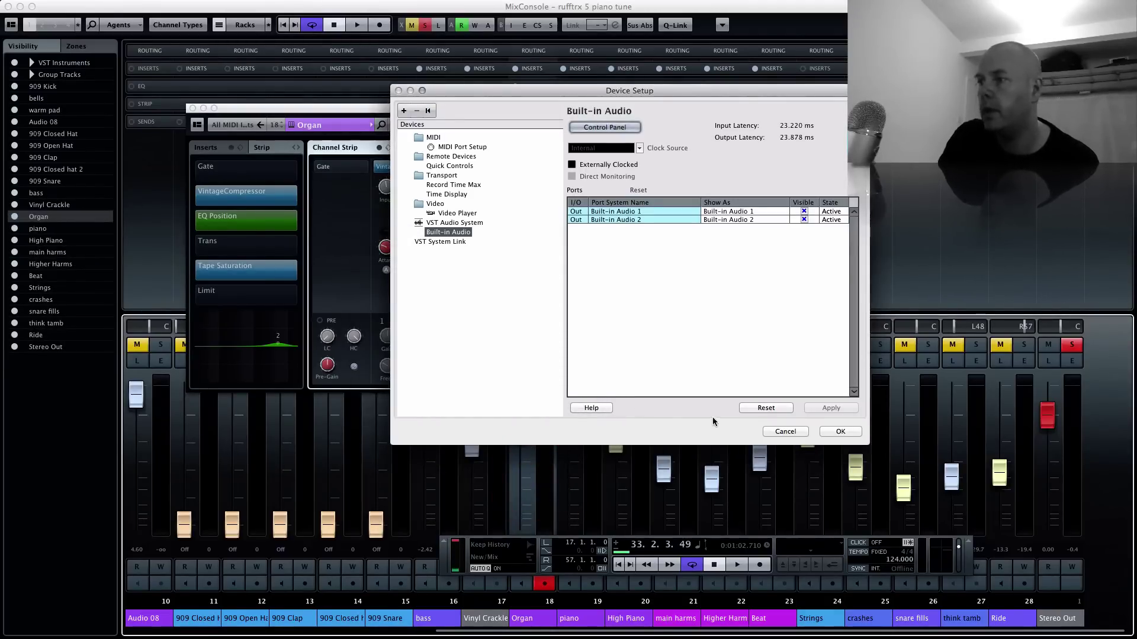
click(848, 430)
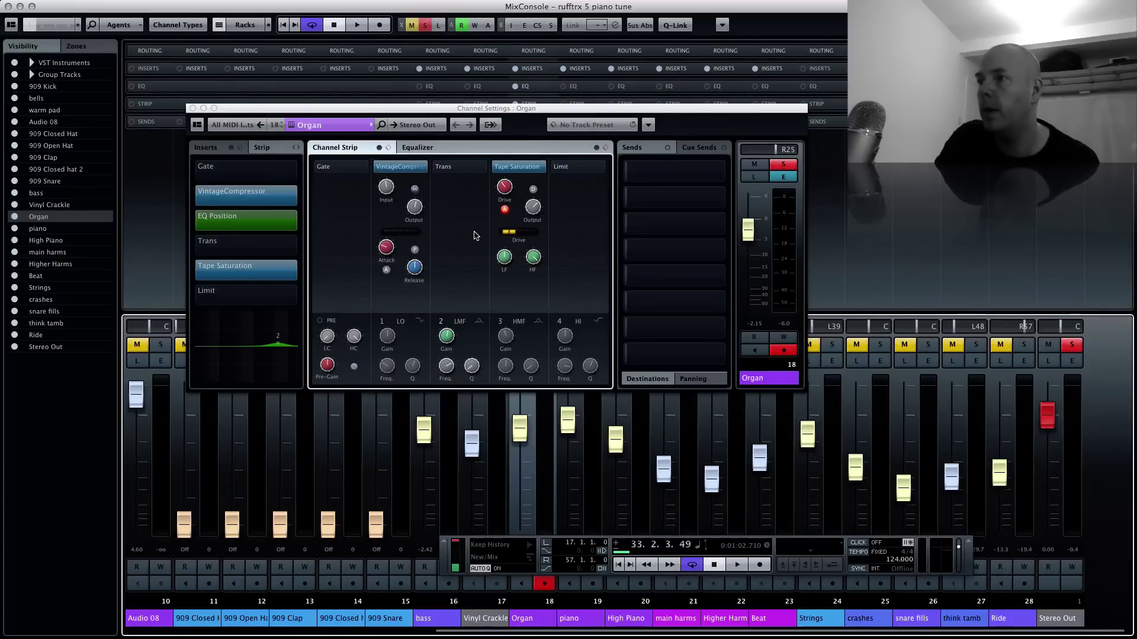
Resume playback, compare the Organ with its whole channel strip bypassed and active, and stop
key(space)
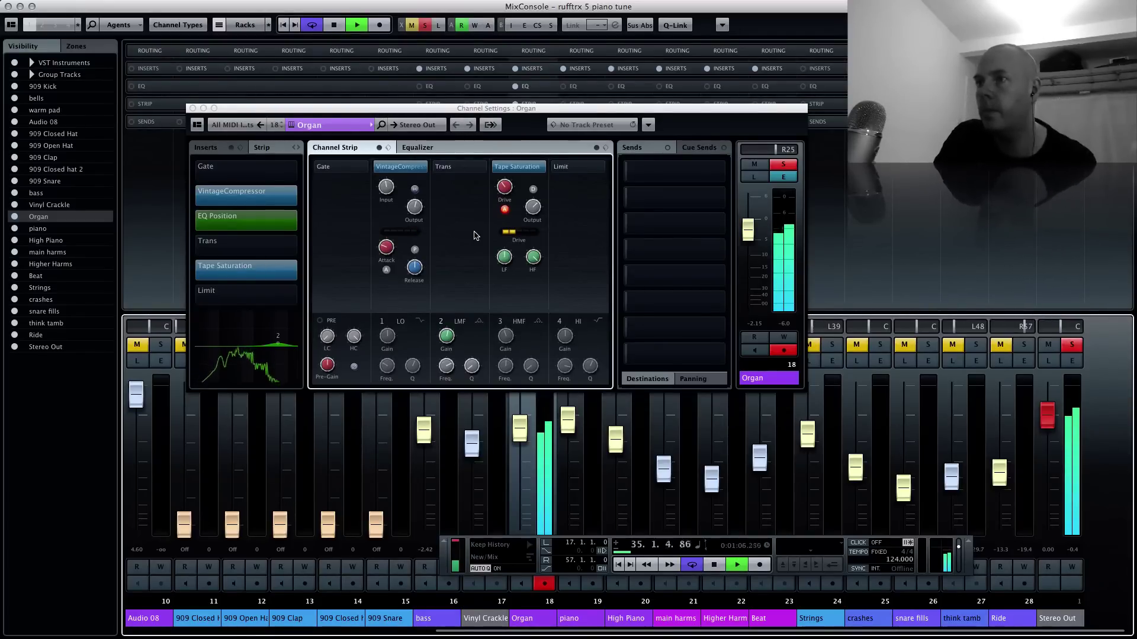
click(381, 150)
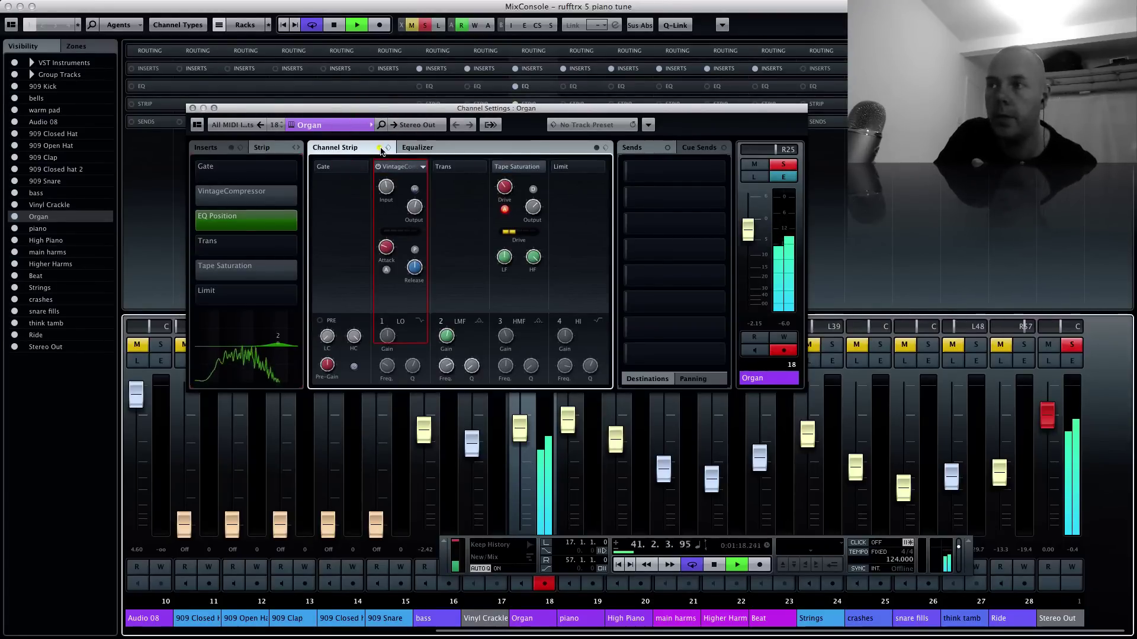
click(379, 148)
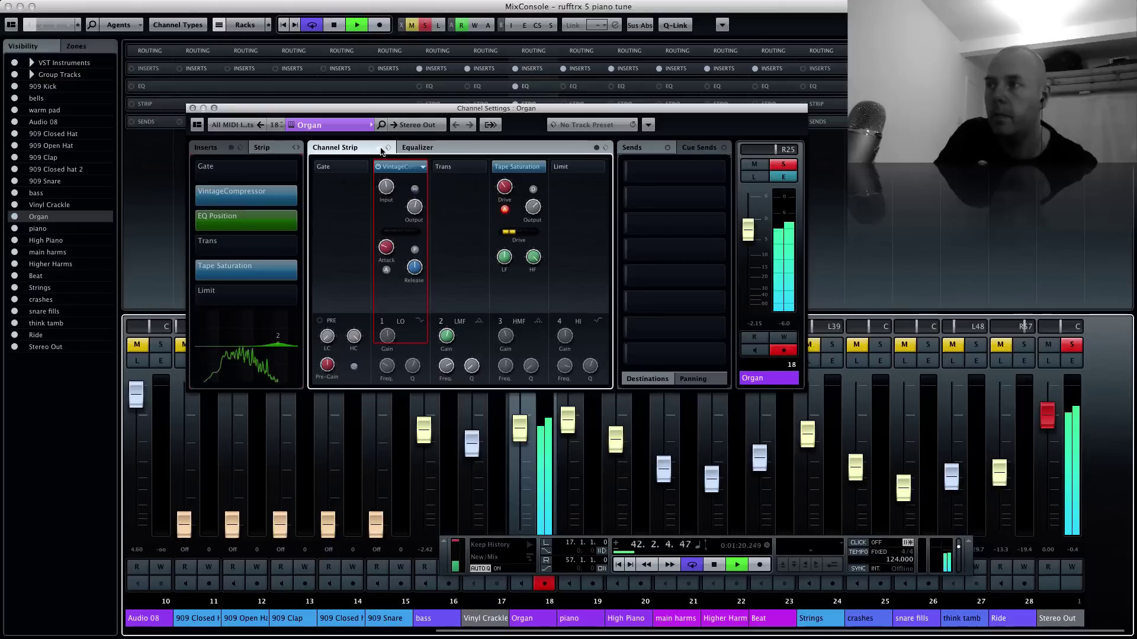
key(space)
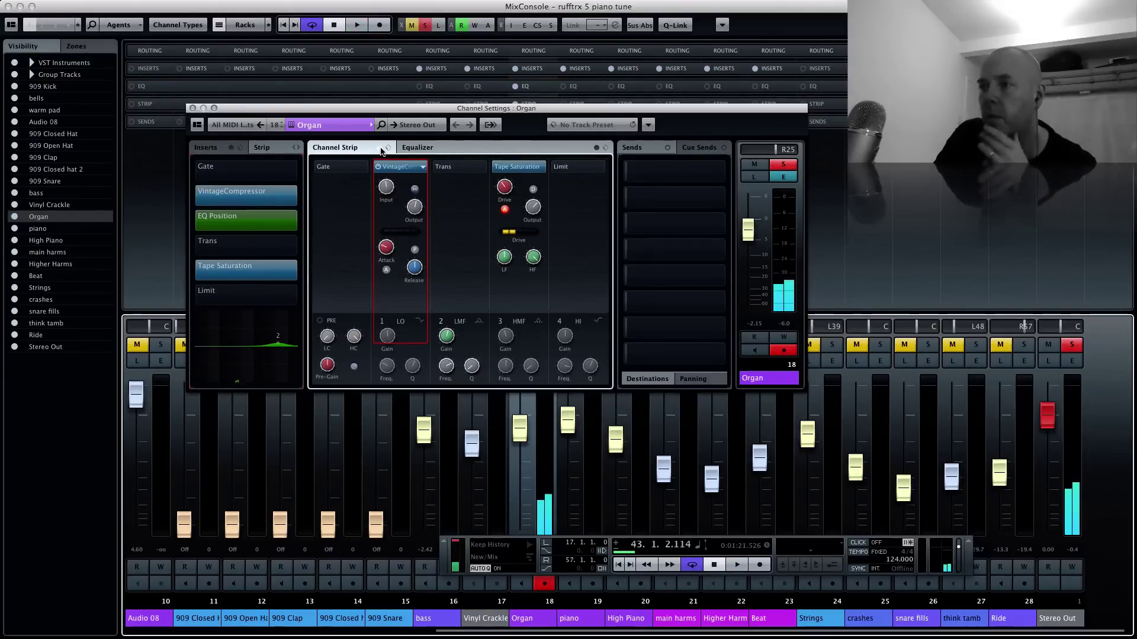
Lower the Tape Saturation output on the Organ, checking its level during playback against the bypassed channel strip
mouse_move(534, 210)
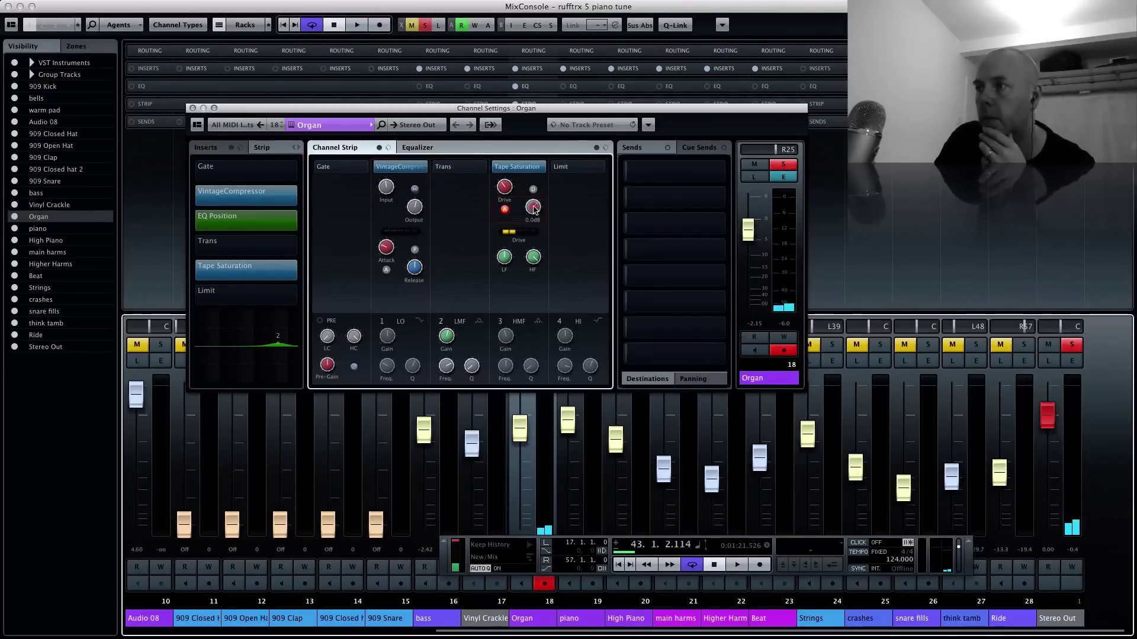
drag(535, 211, 535, 215)
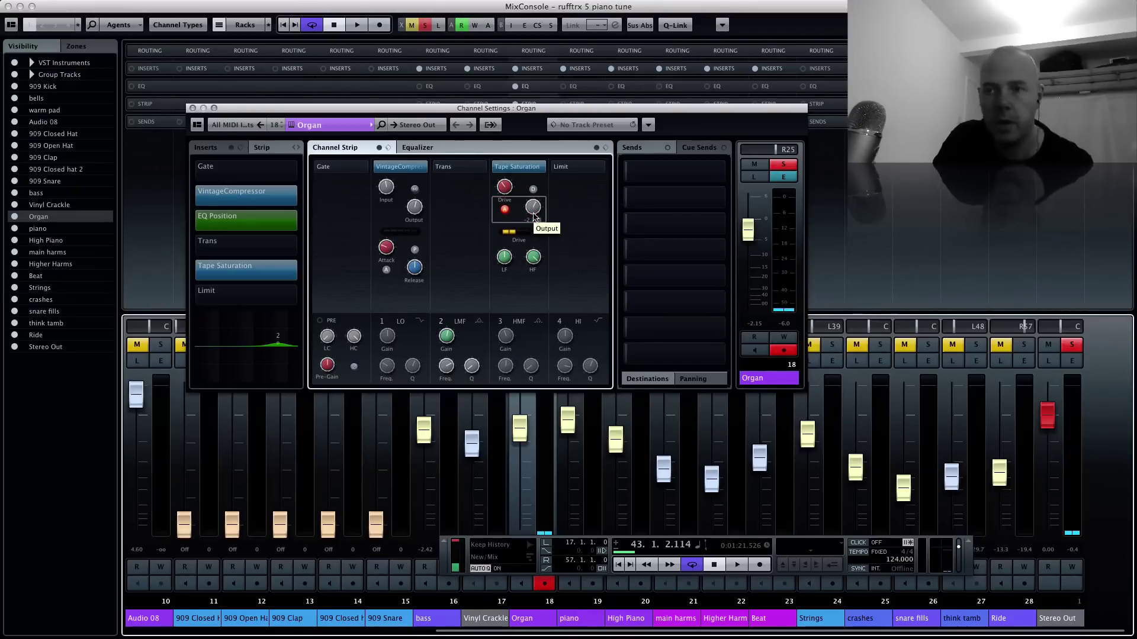
key(space)
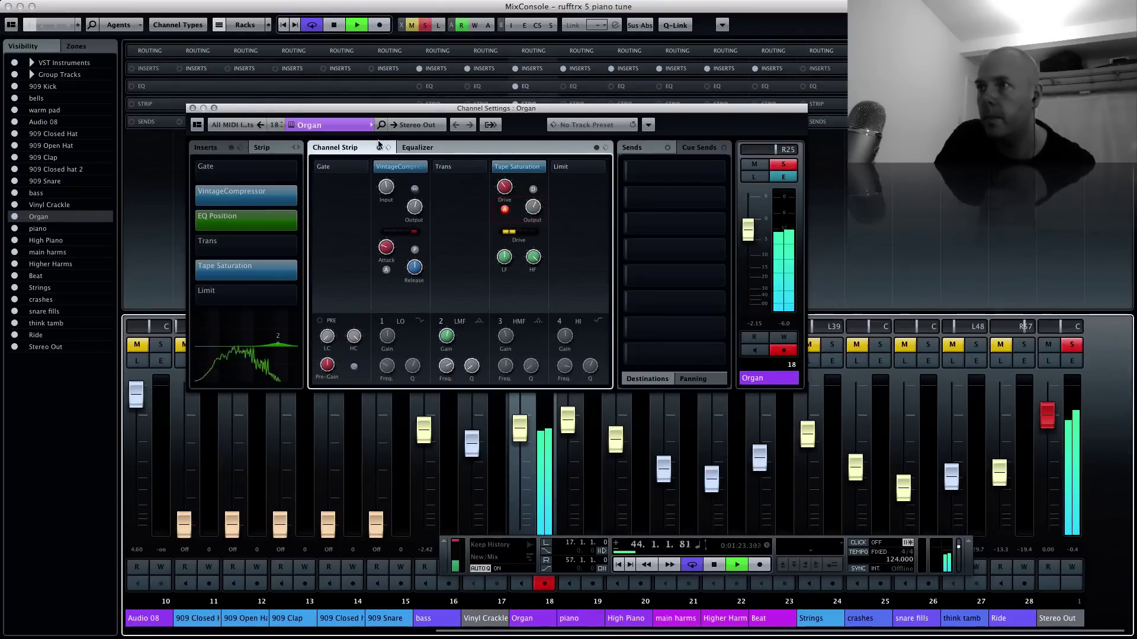
click(379, 148)
click(379, 148)
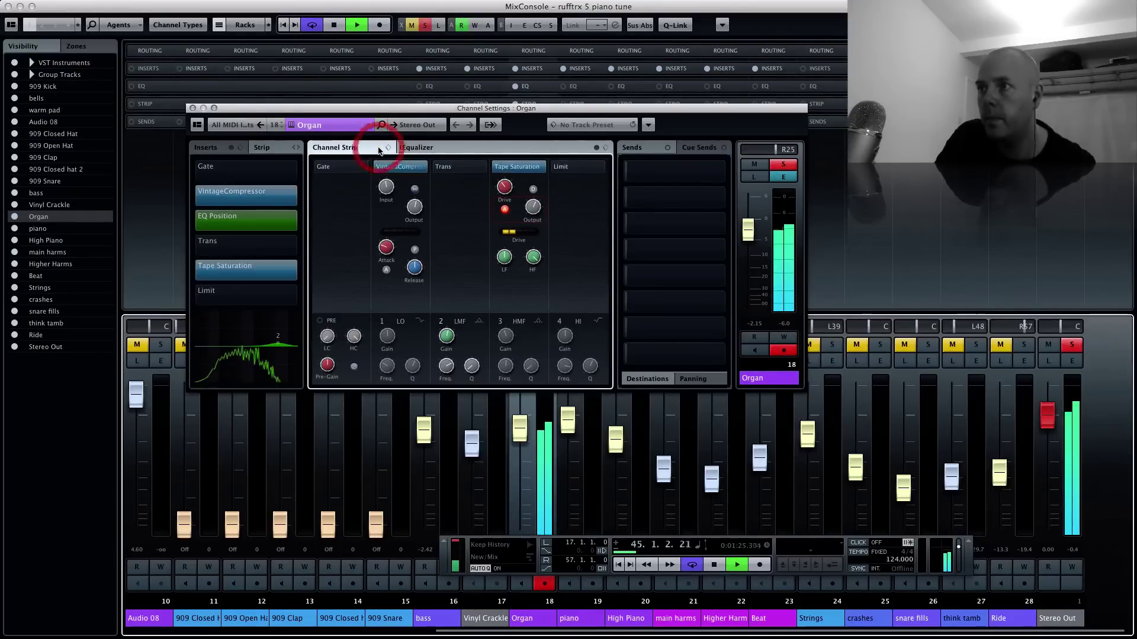
drag(533, 216, 535, 221)
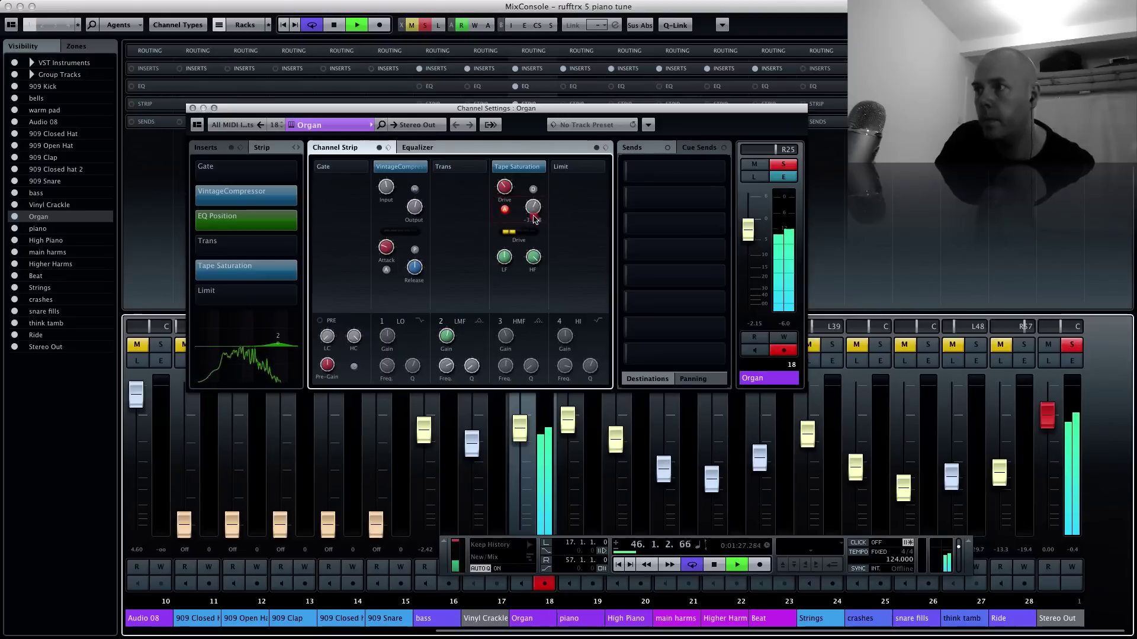
key(space)
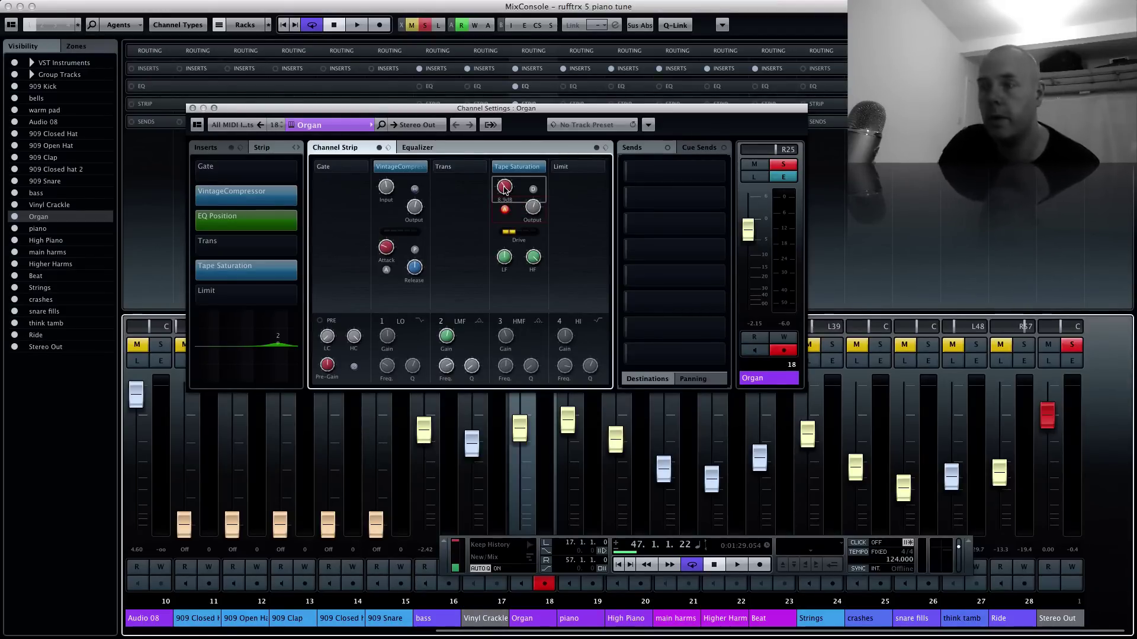
click(192, 109)
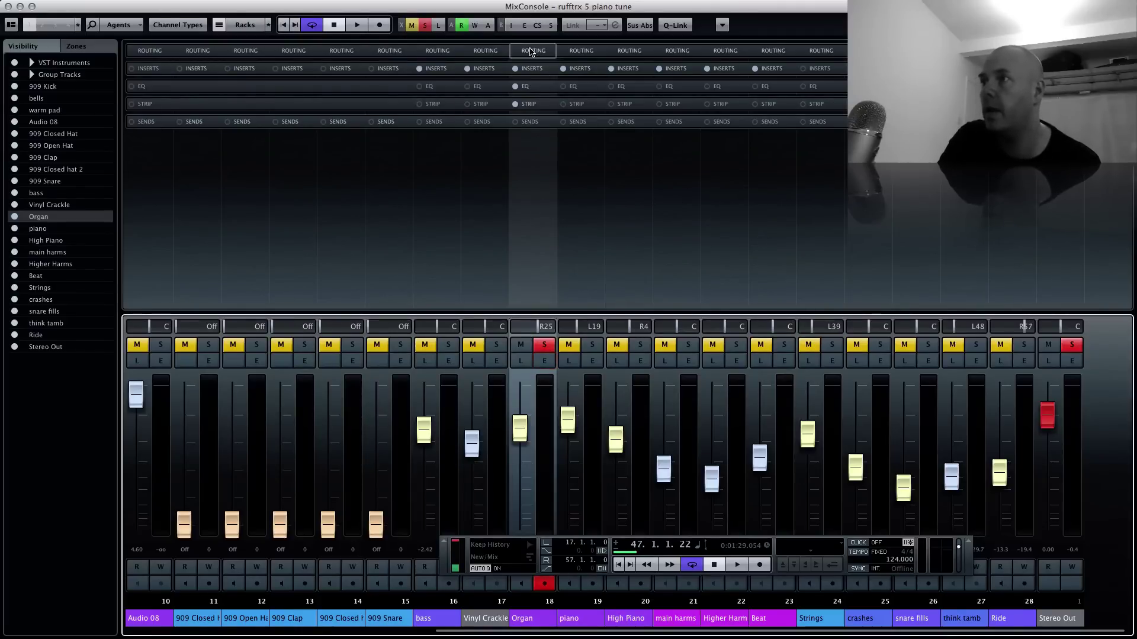
click(530, 89)
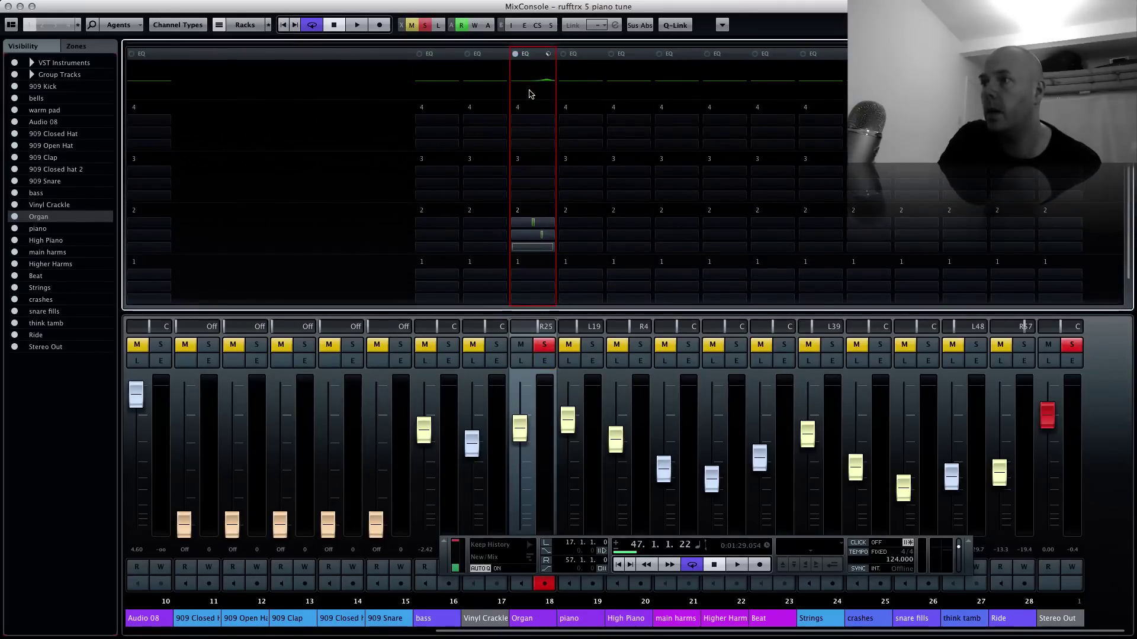
click(540, 57)
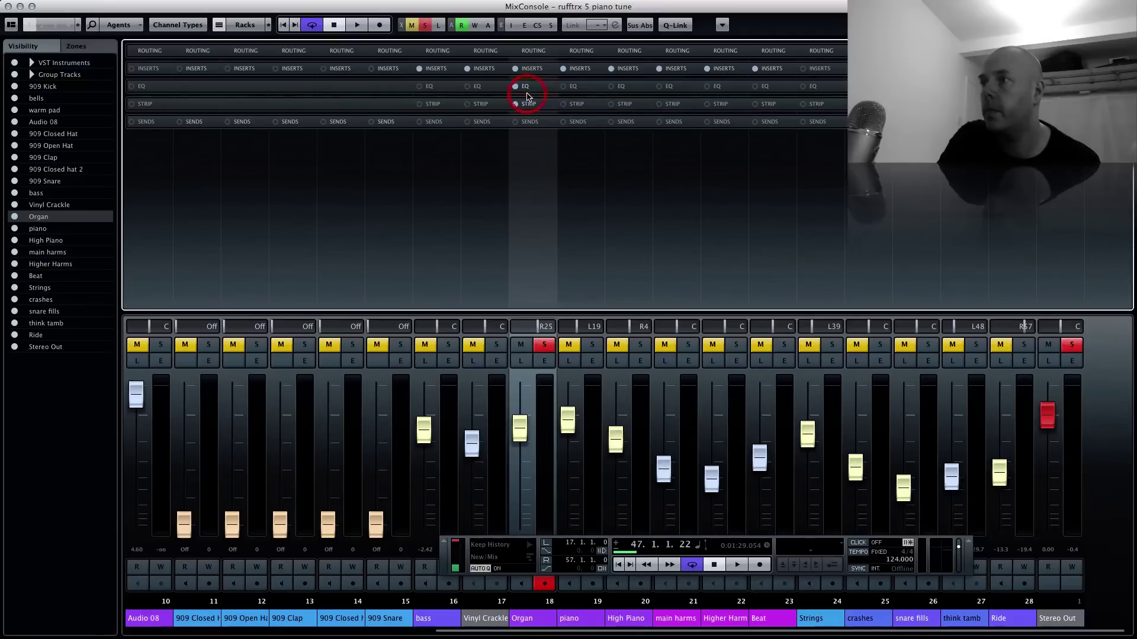
click(528, 103)
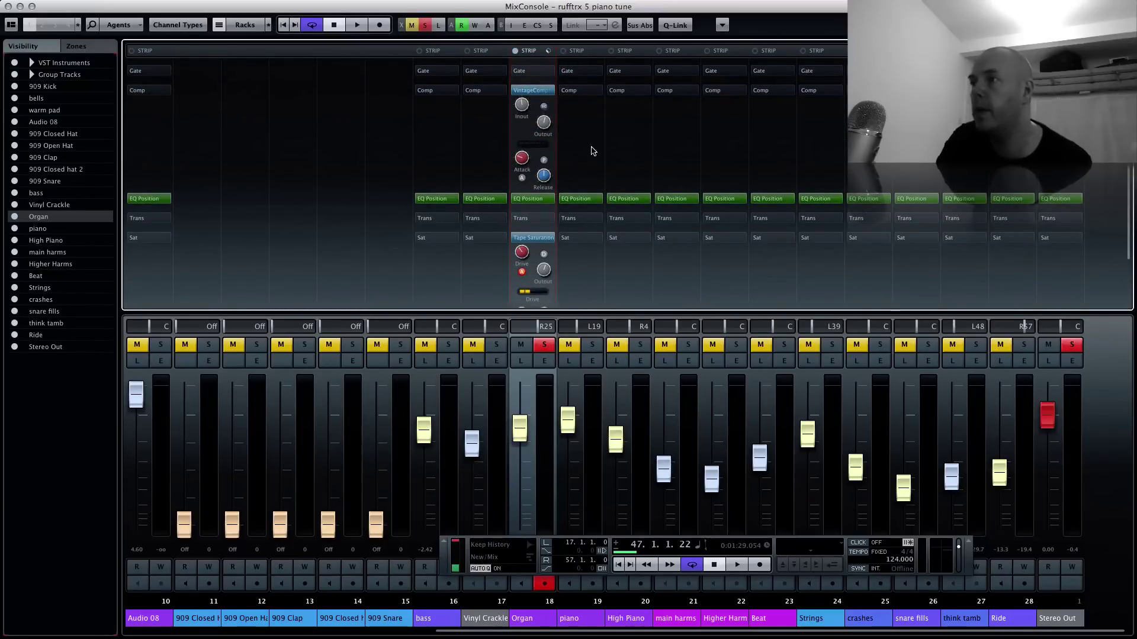
click(492, 53)
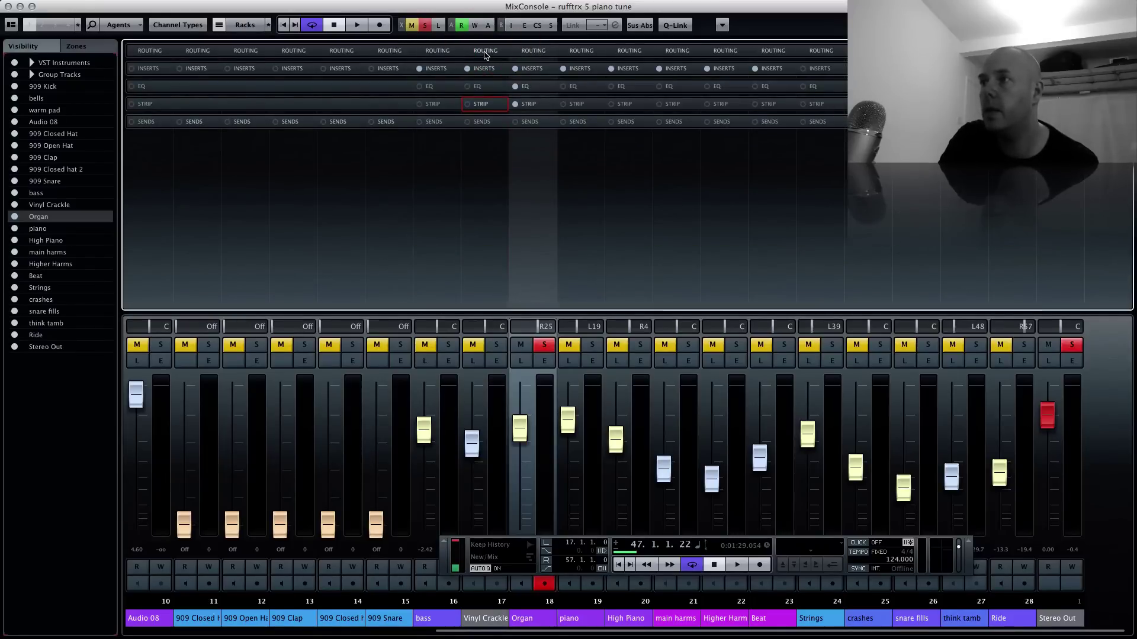
click(485, 52)
click(485, 52)
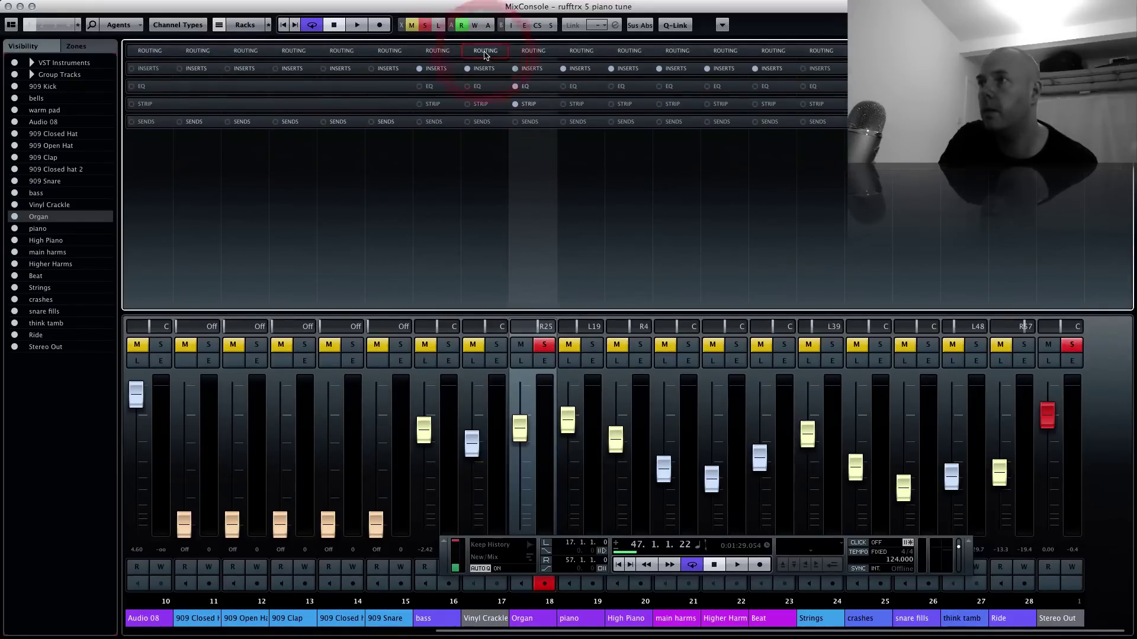
click(484, 109)
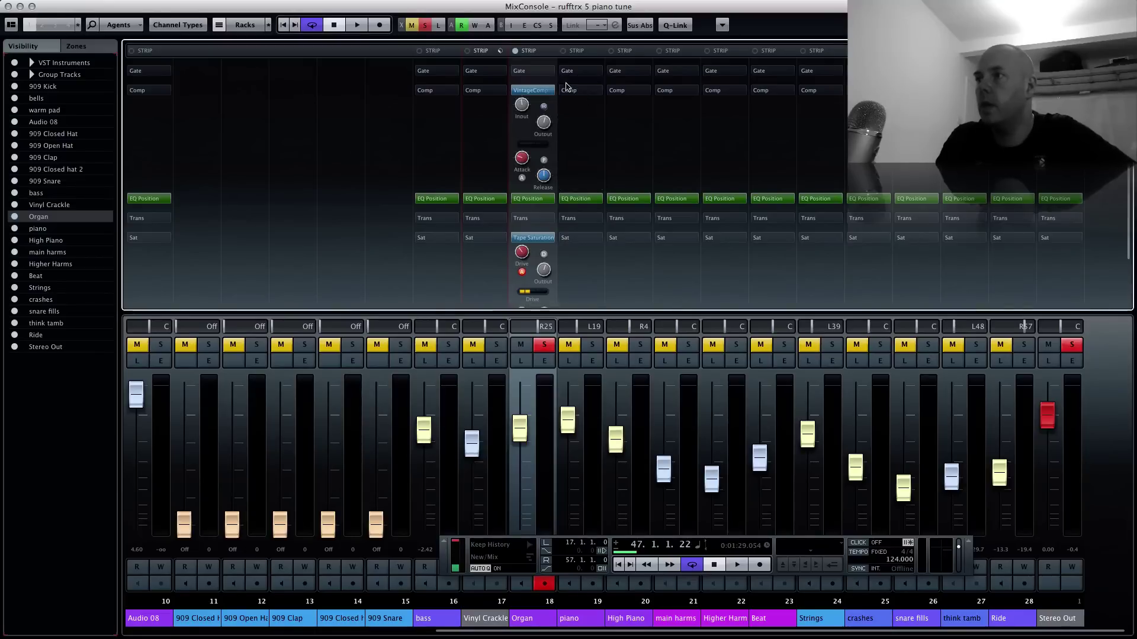
Load the VintageCompressor in the compressor slots of the piano, Vinyl Crackle, bass and High Piano, and unsolo the Organ
click(580, 93)
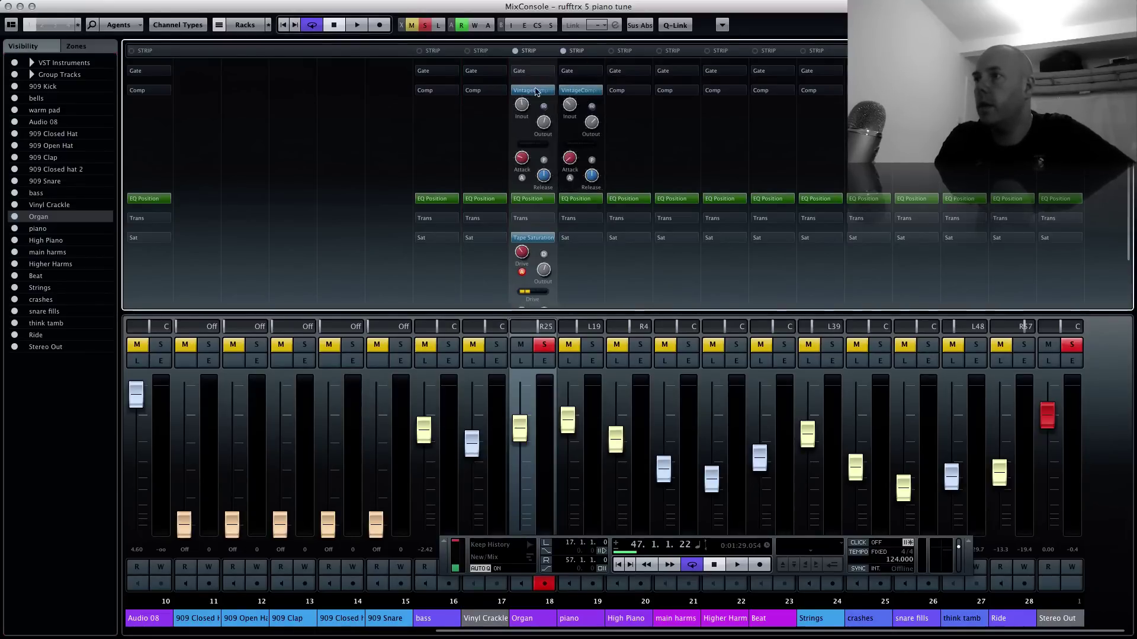
click(472, 90)
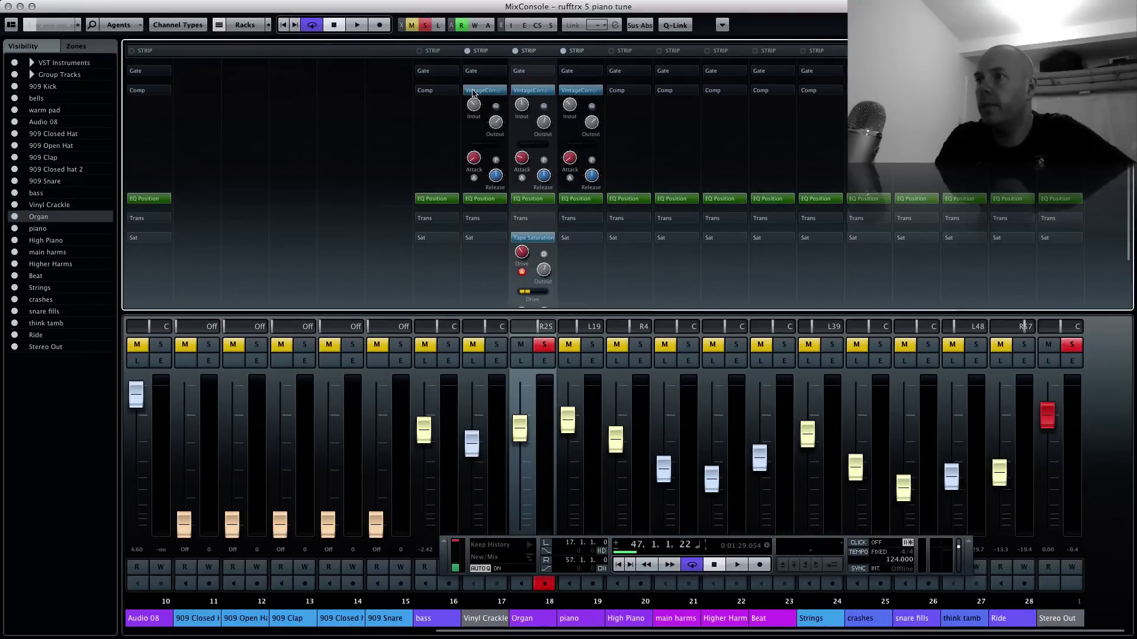
click(434, 90)
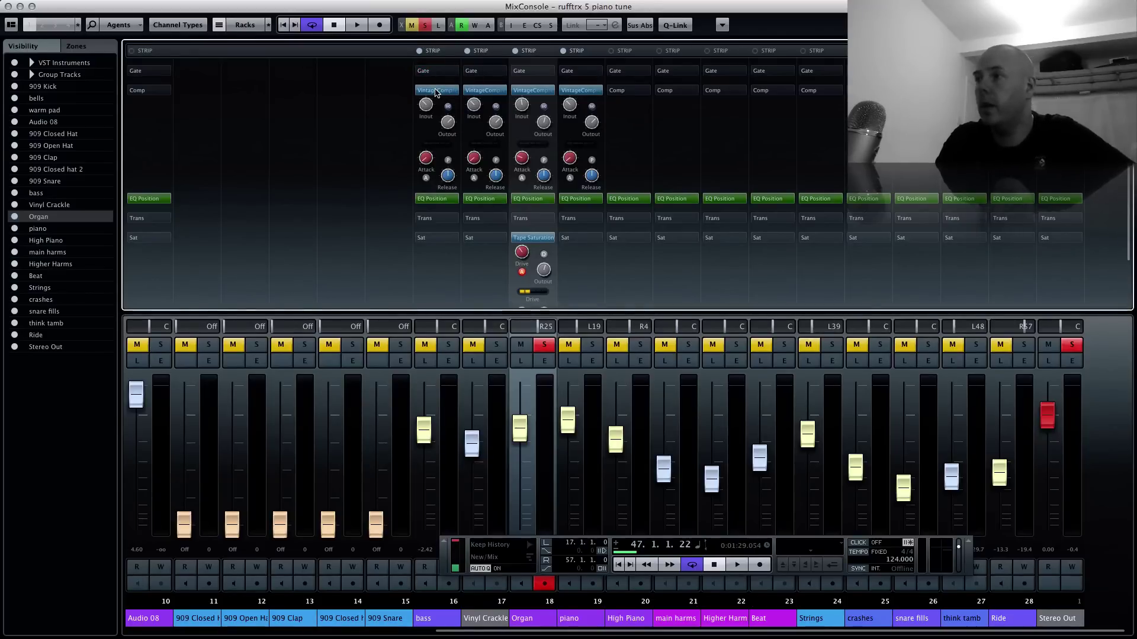
click(630, 91)
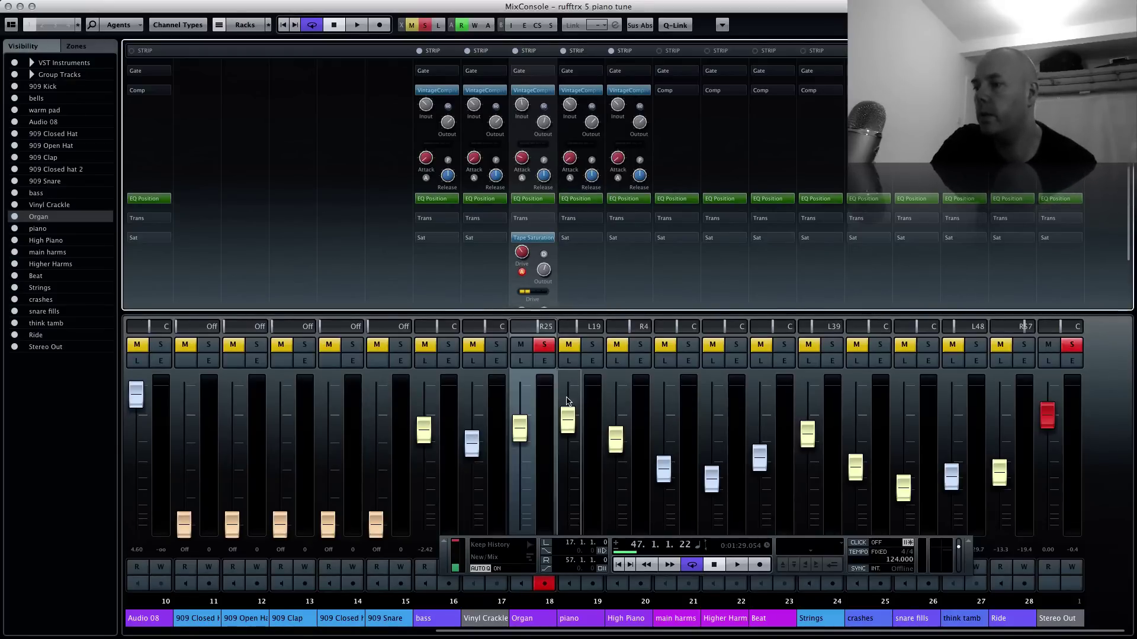
click(544, 345)
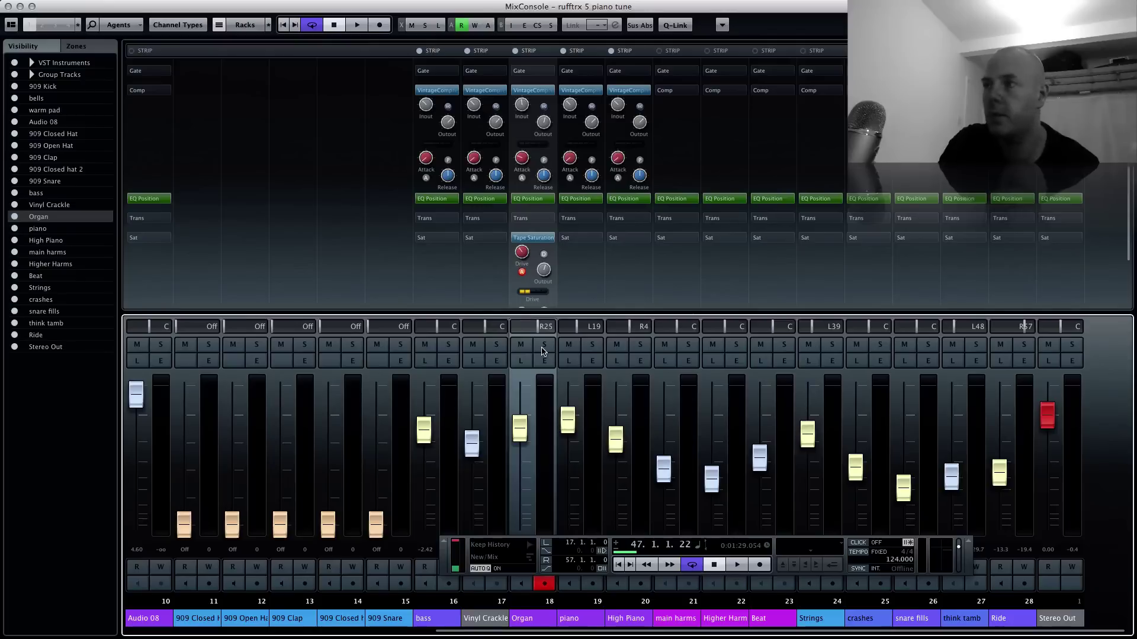
Play the full mix with the compressed channels and solo the bass channel
key(space)
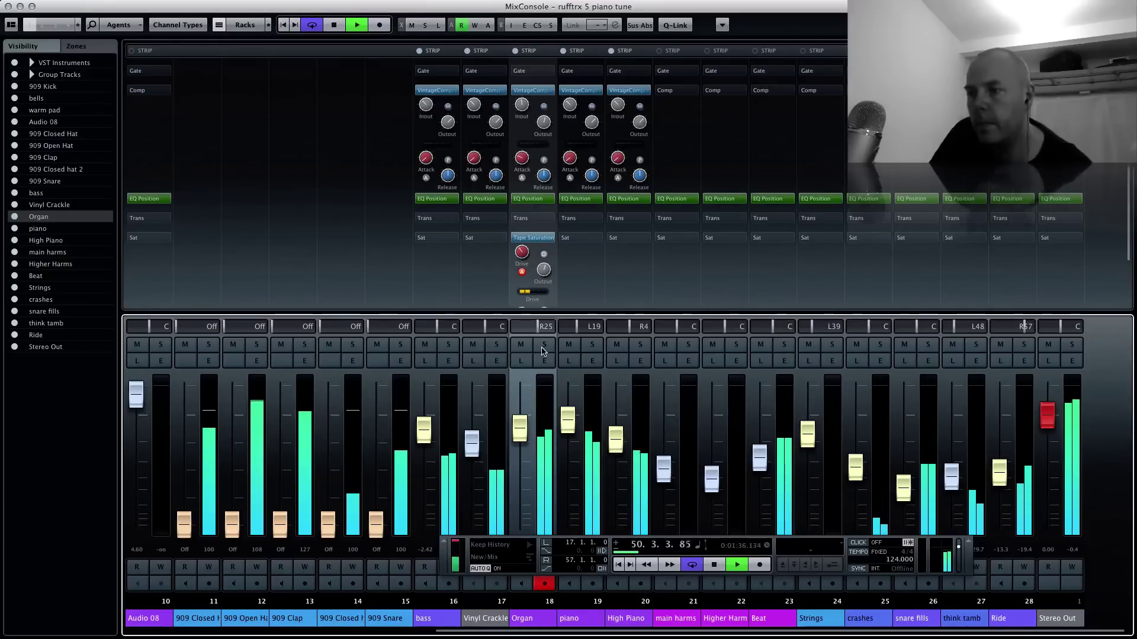
click(542, 351)
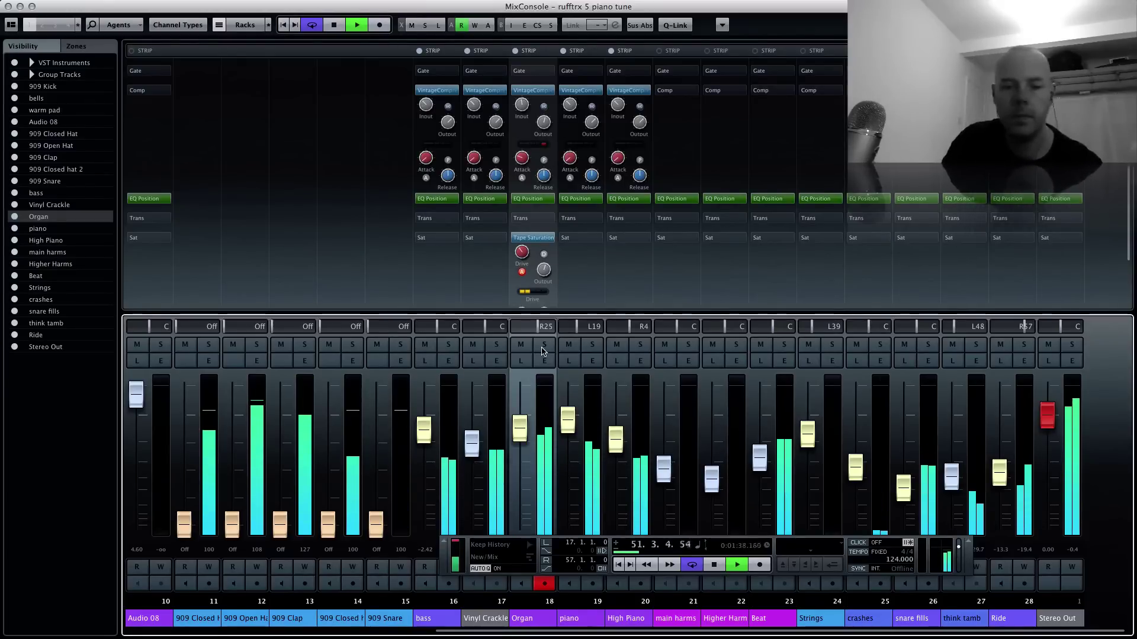
click(448, 345)
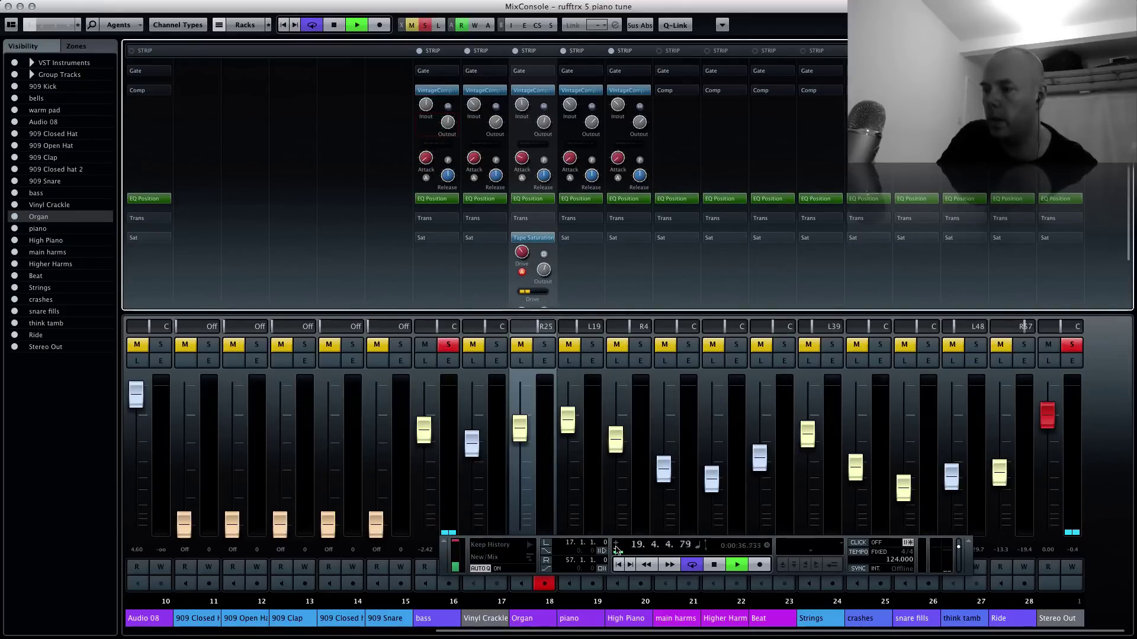
Return playback to the song start, advance past bar 25 to a section where the soloed bass plays, and resume playback
click(619, 565)
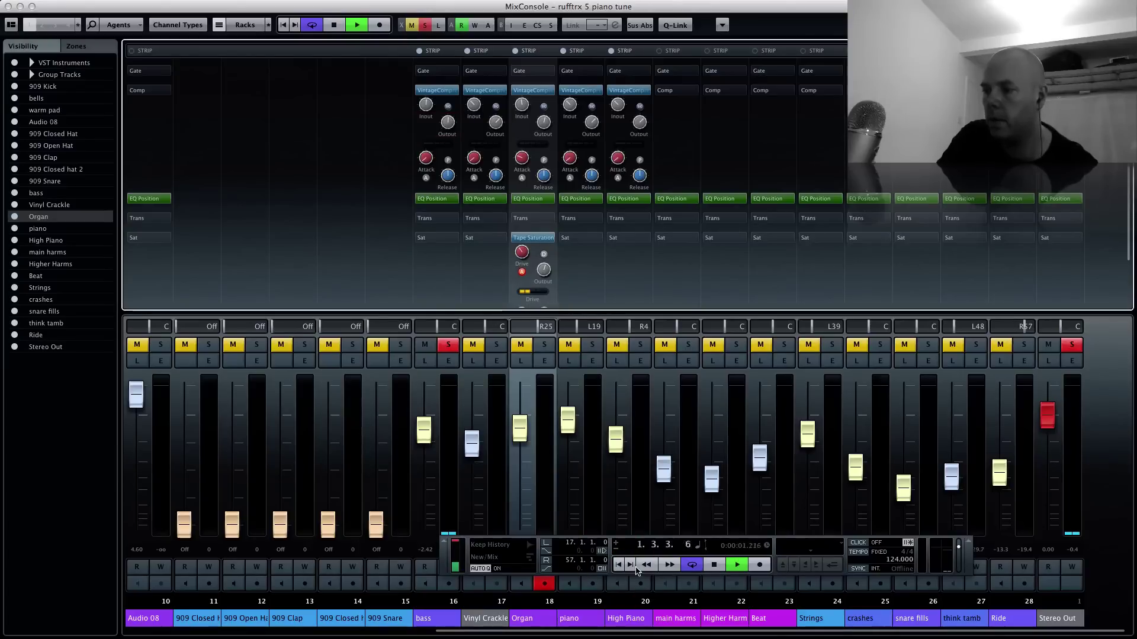
click(669, 566)
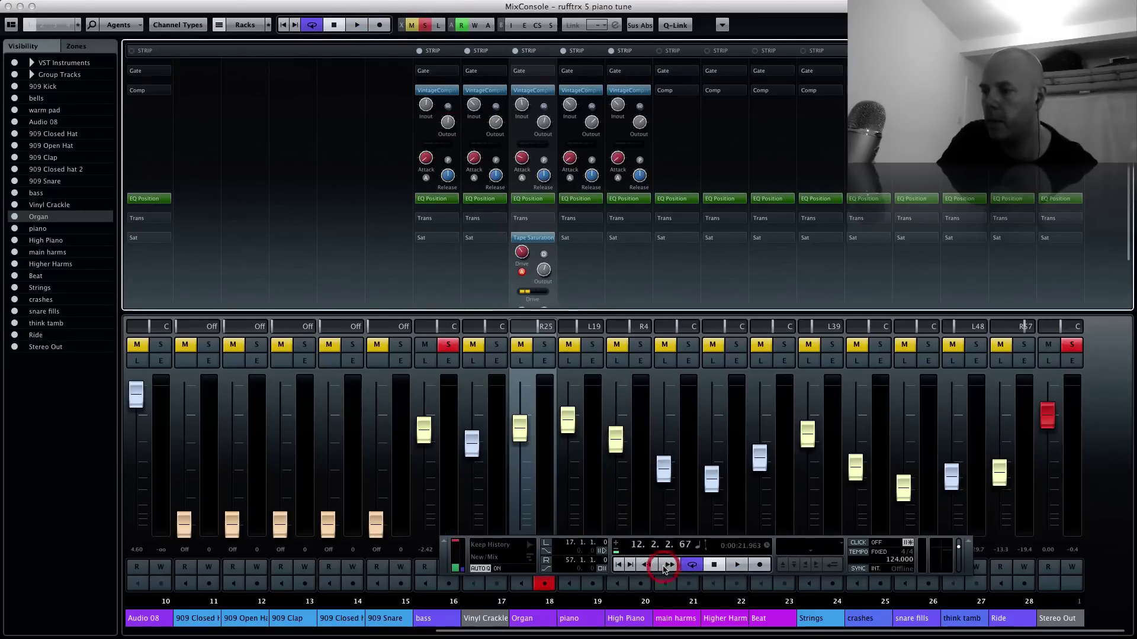
click(735, 565)
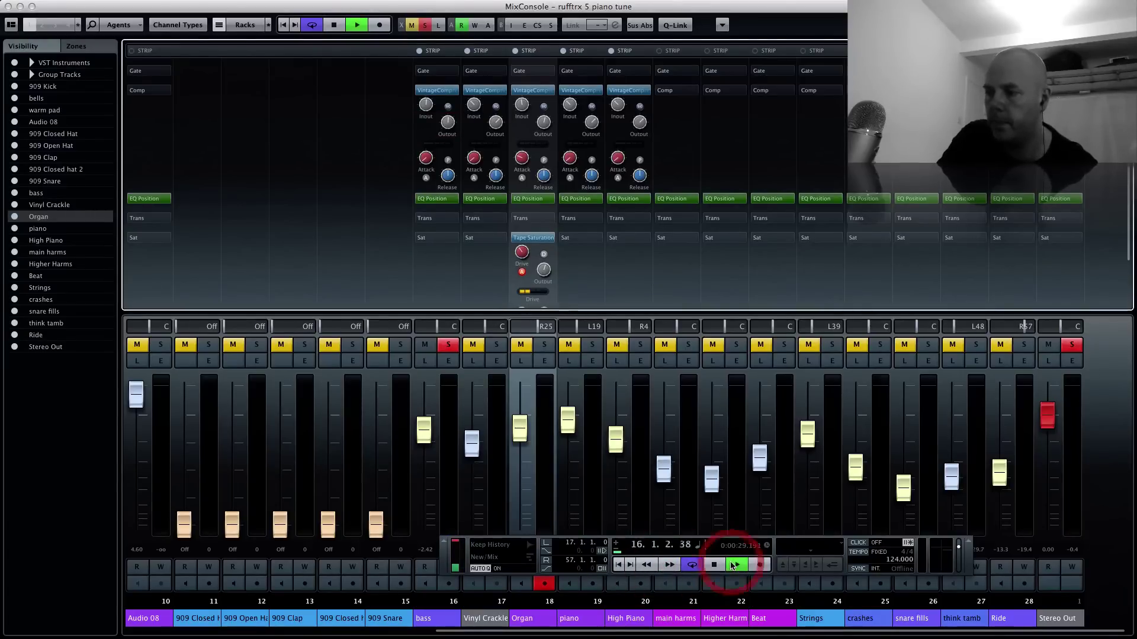
click(669, 565)
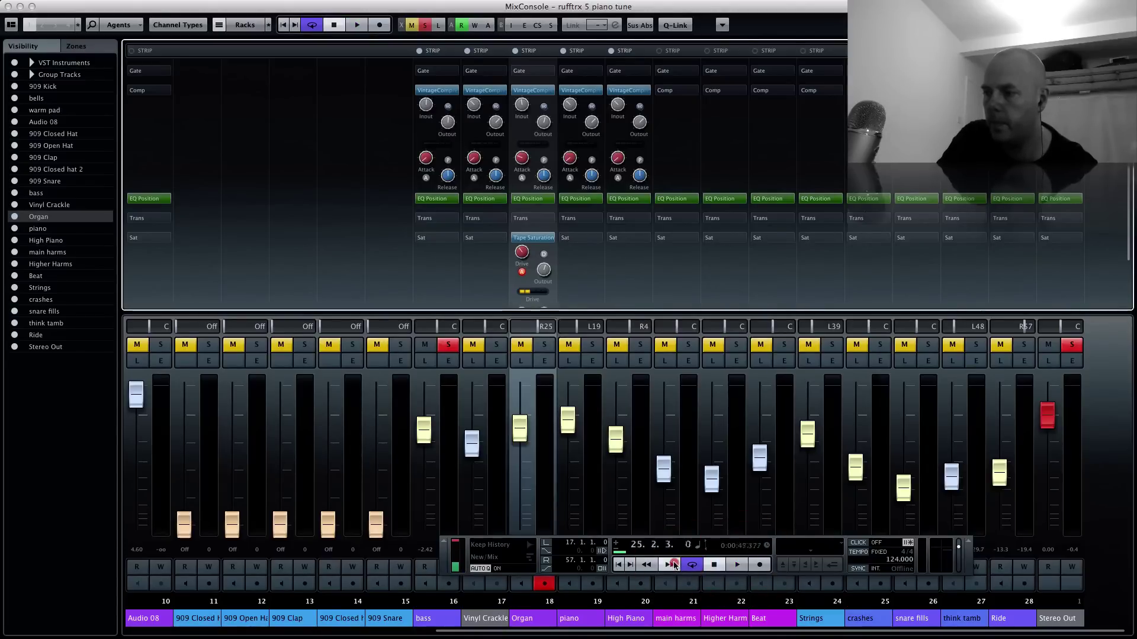
click(672, 565)
click(737, 565)
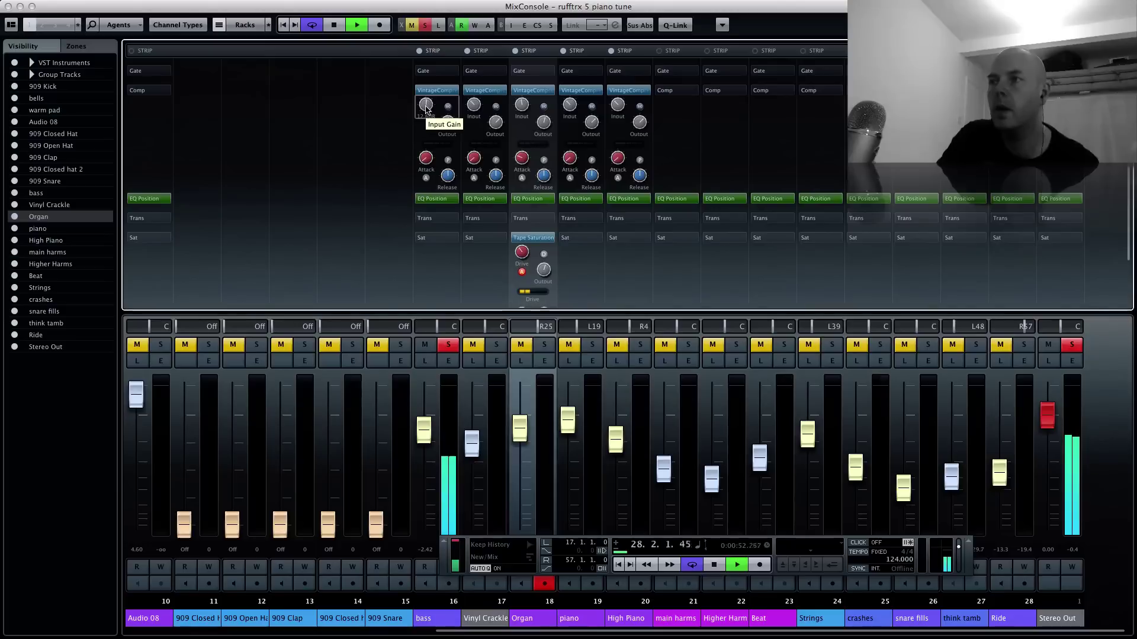
Set the bass VintageCompressor's input gain to 22.0 dB and load an EnvelopeShaper in its transient slot, adjusting the attack and output
scroll(426, 107, up, 3)
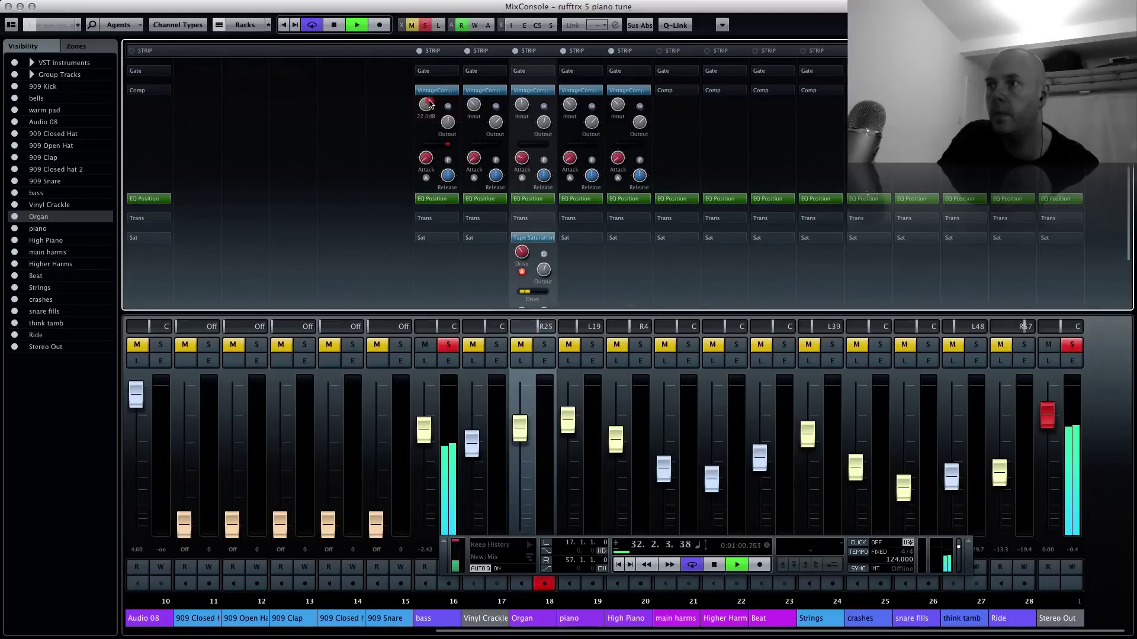
click(432, 223)
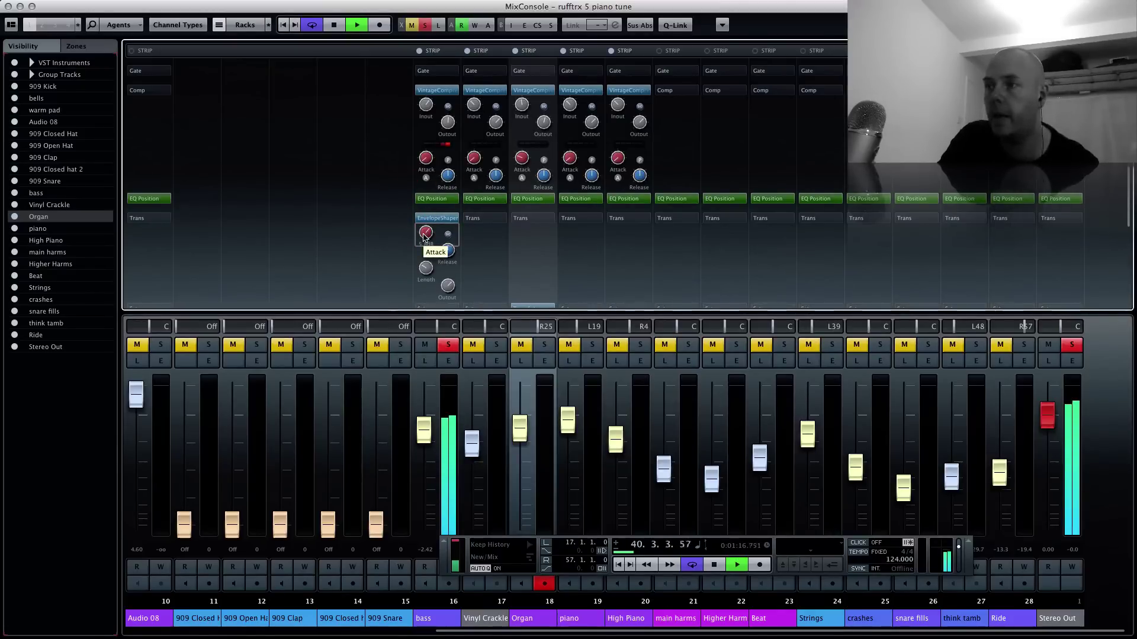
drag(424, 237, 421, 226)
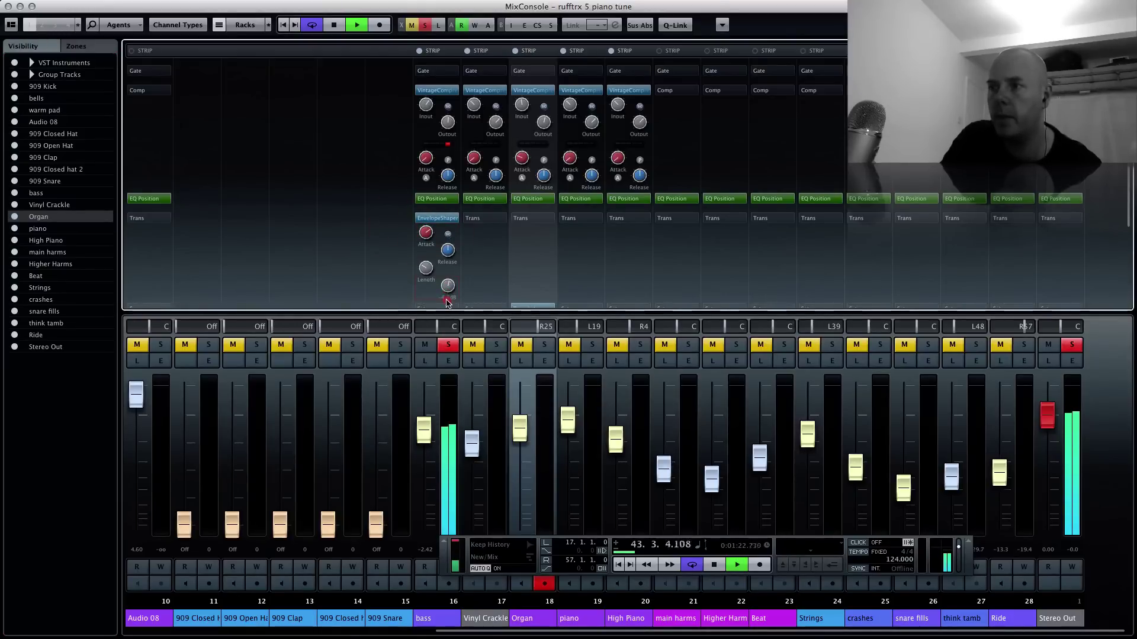
Compare the bass with the EnvelopeShaper on and off, unsolo the channel, and bypass the EnvelopeShaper while the full mix plays
click(421, 218)
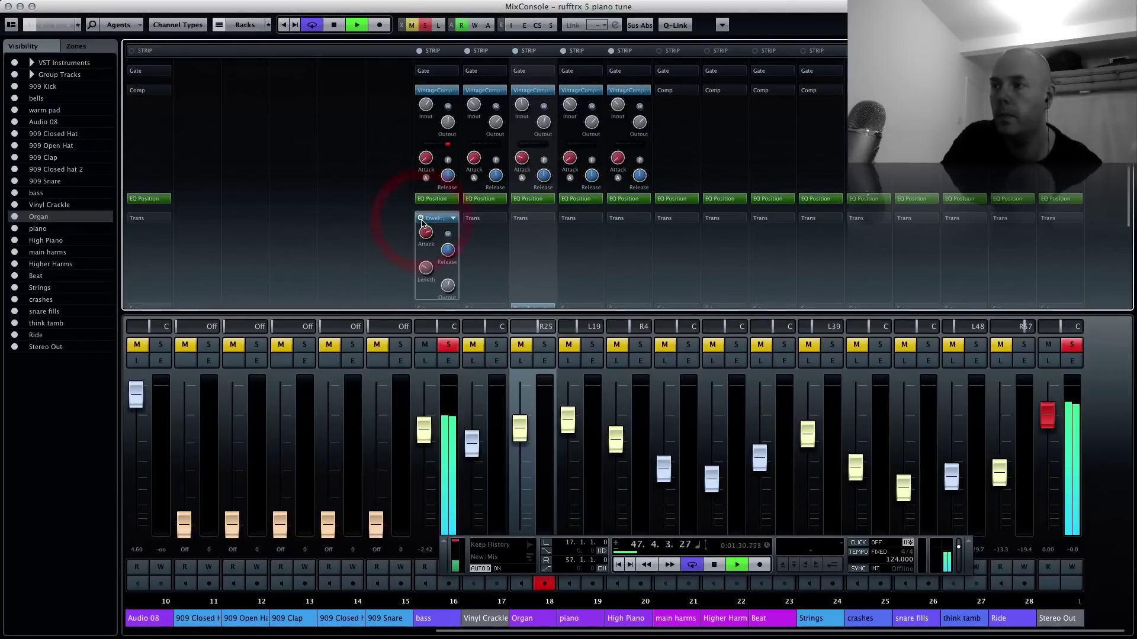
click(447, 349)
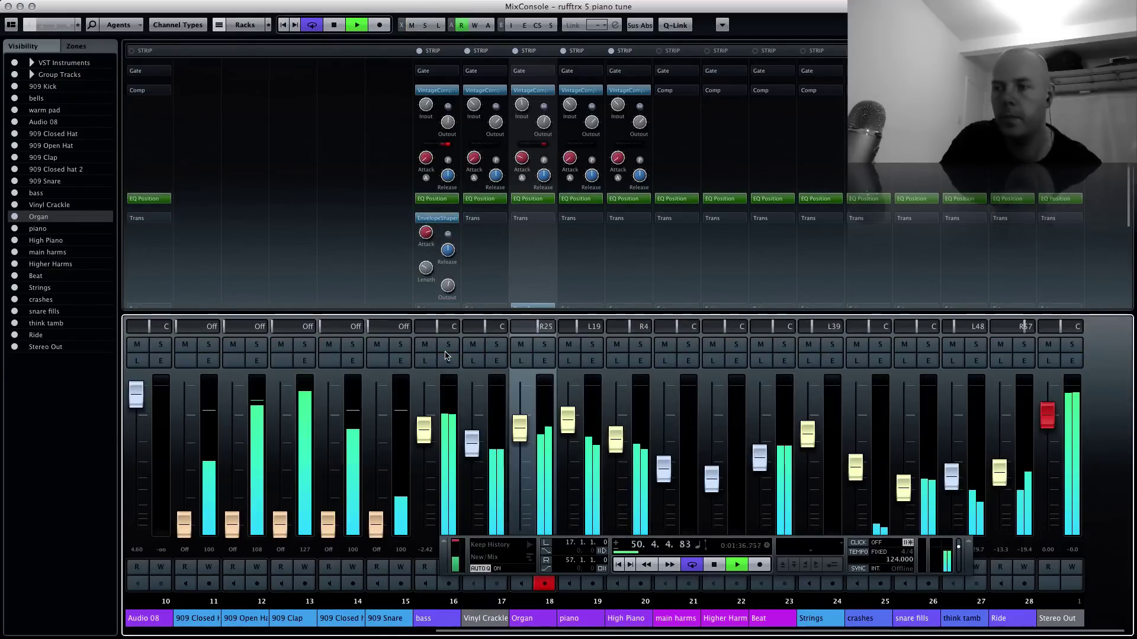
key(space)
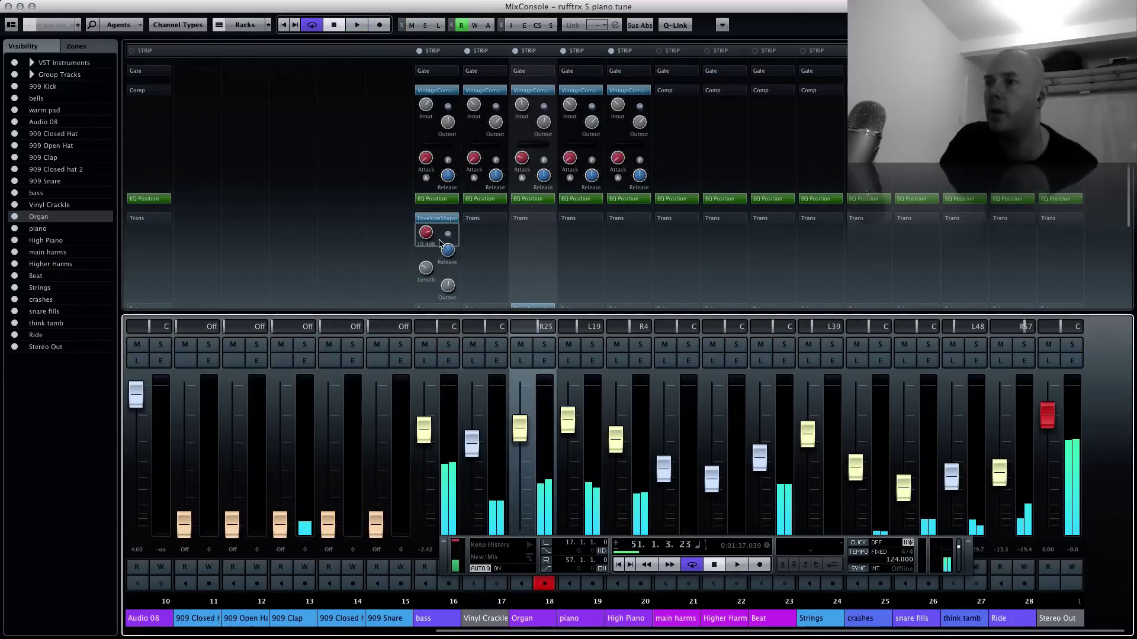
click(420, 219)
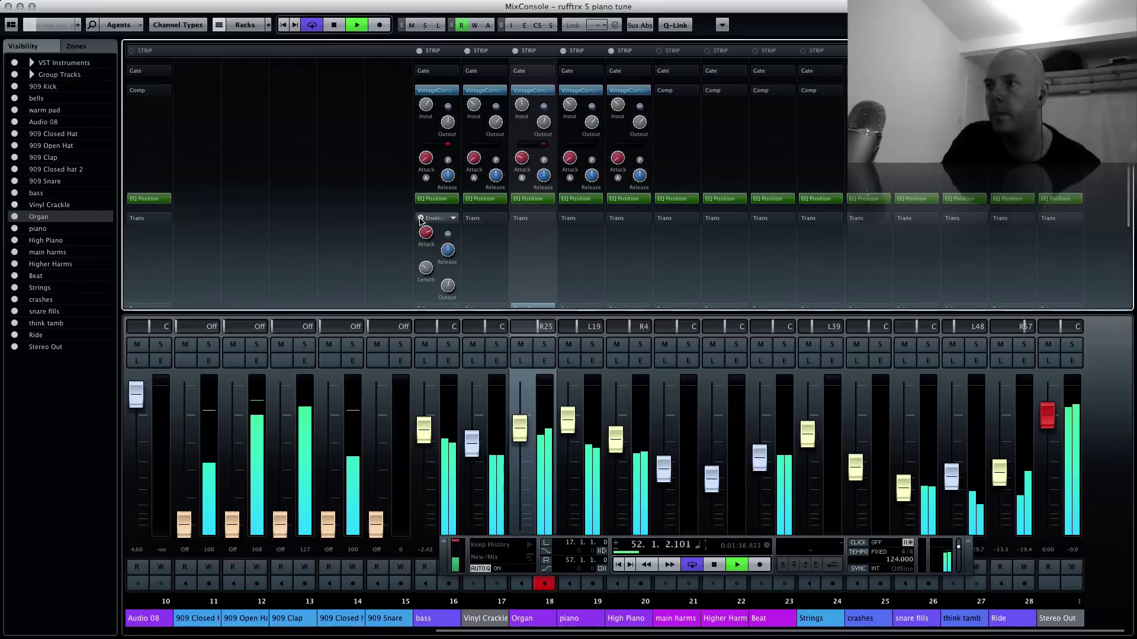
Lower the bass VintageCompressor's input gain and set its attack to about 18 ms during playback
mouse_move(426, 106)
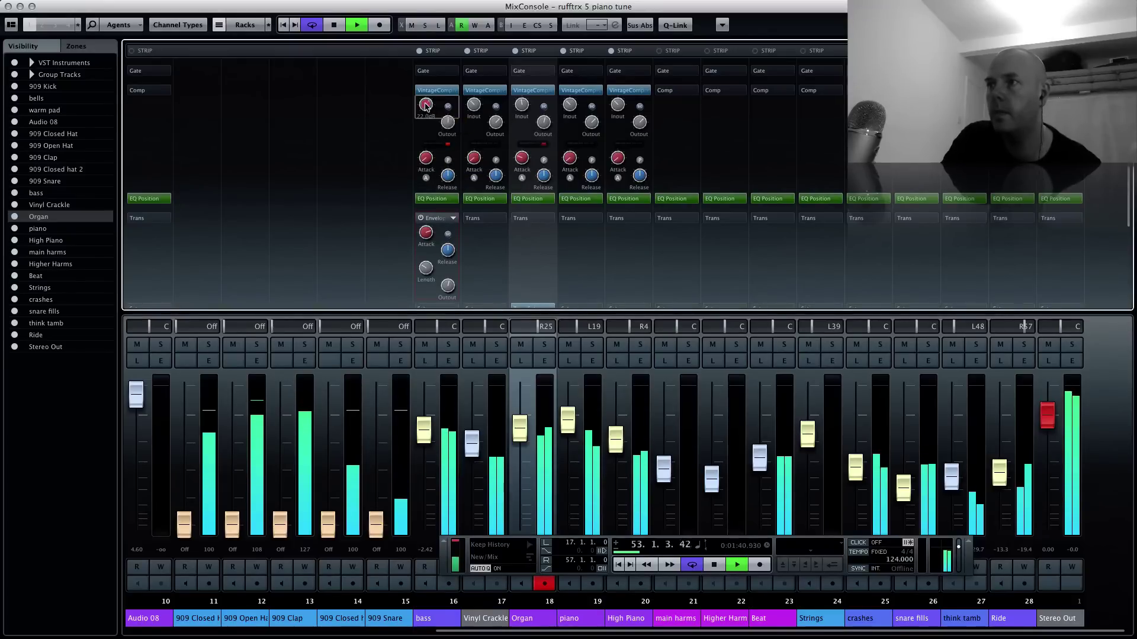
drag(426, 107, 427, 114)
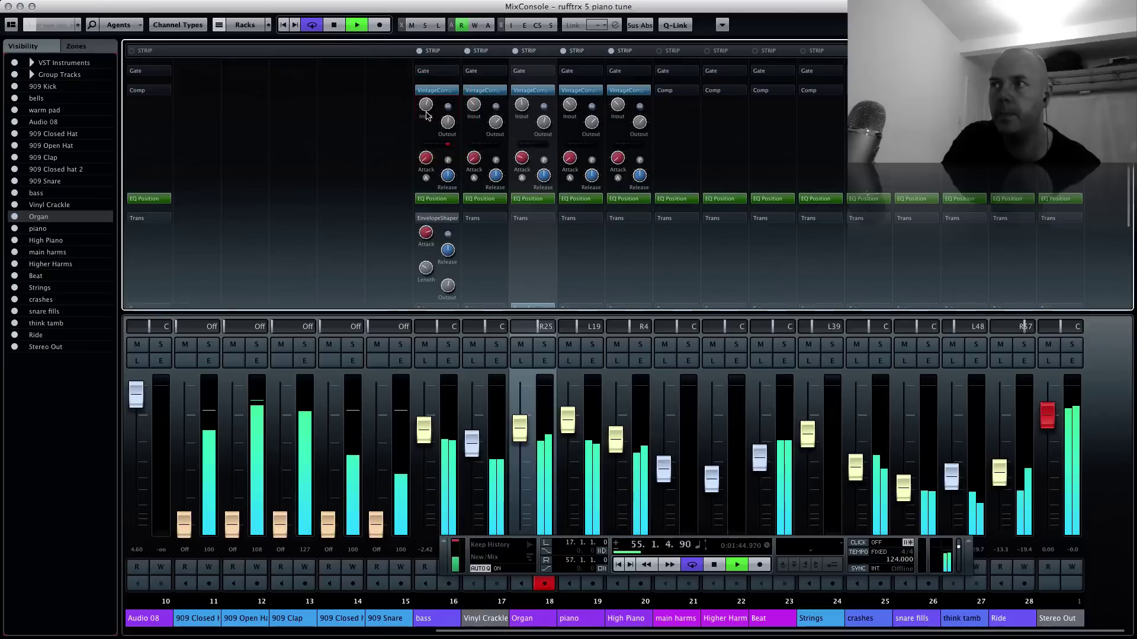
mouse_move(428, 142)
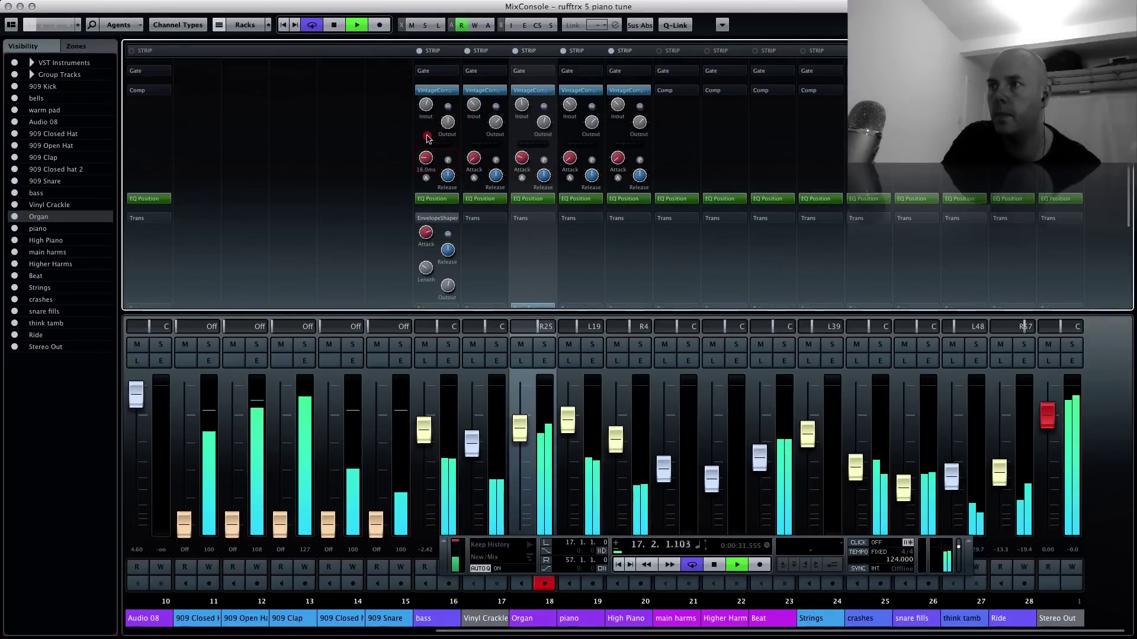
click(429, 139)
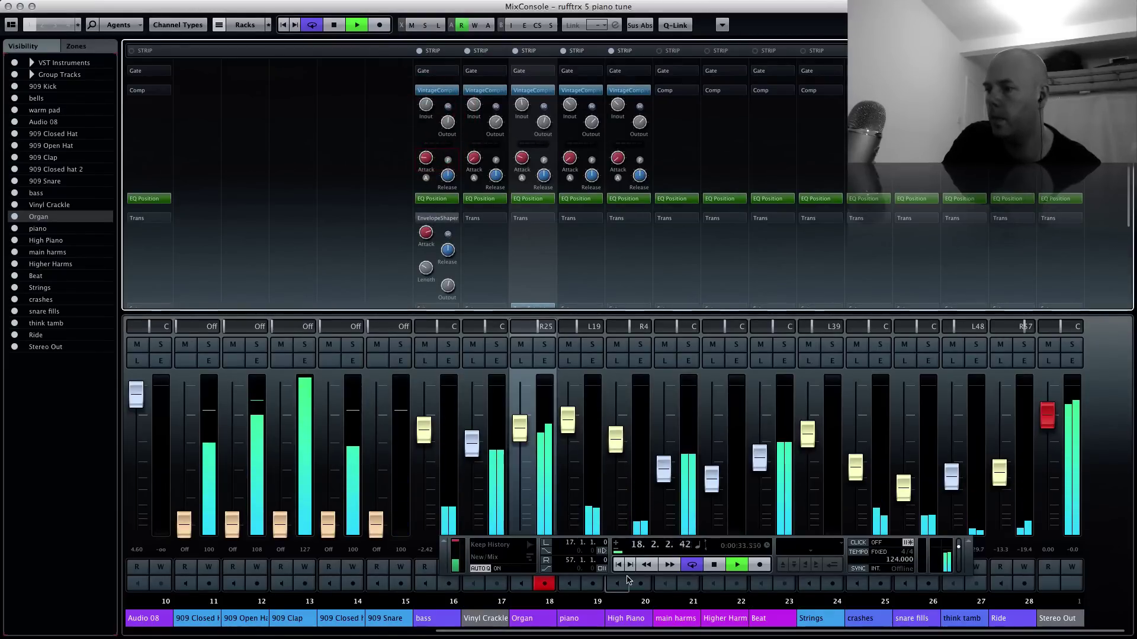
Skip playback ahead to hear the full mix, toggle solo on the Stereo Out channel on and off, and stop
click(670, 565)
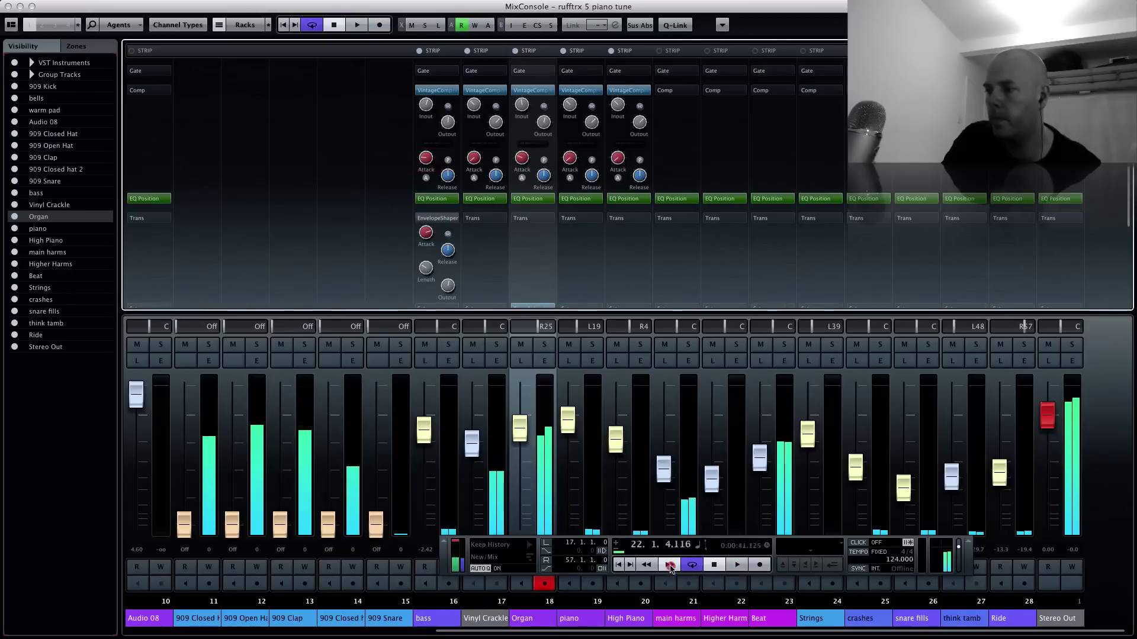
click(671, 567)
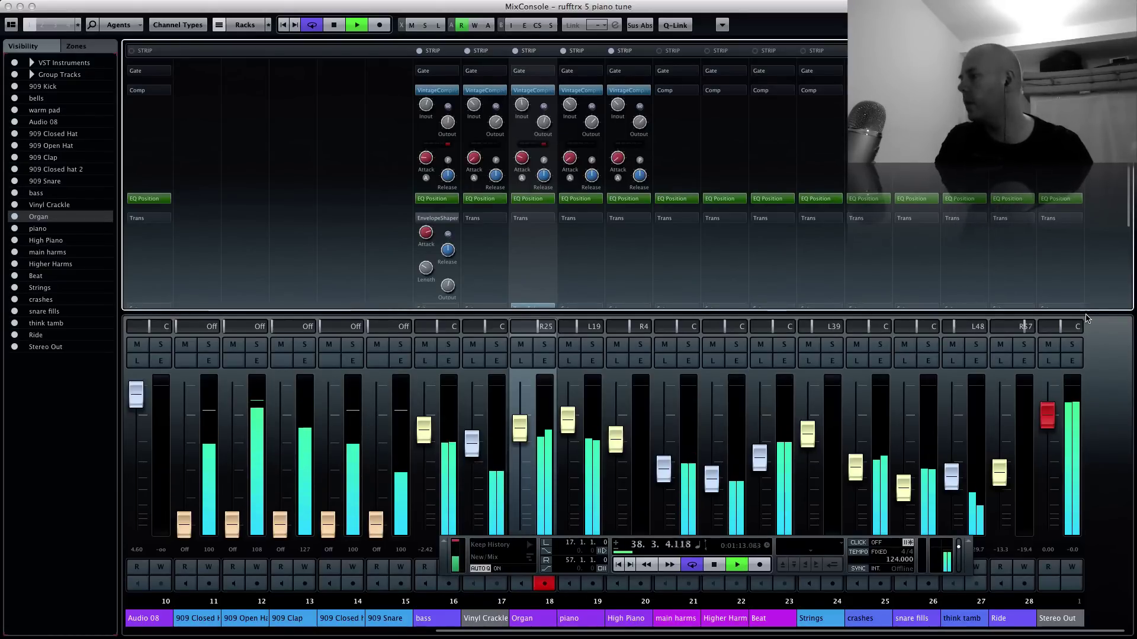
click(1070, 350)
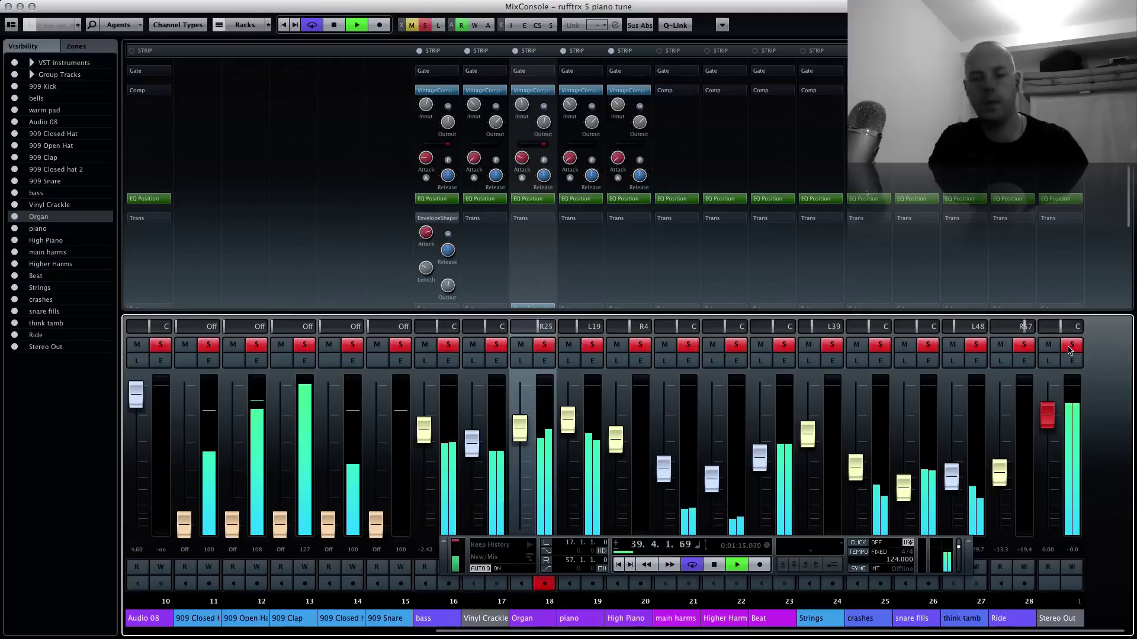
click(1070, 350)
key(space)
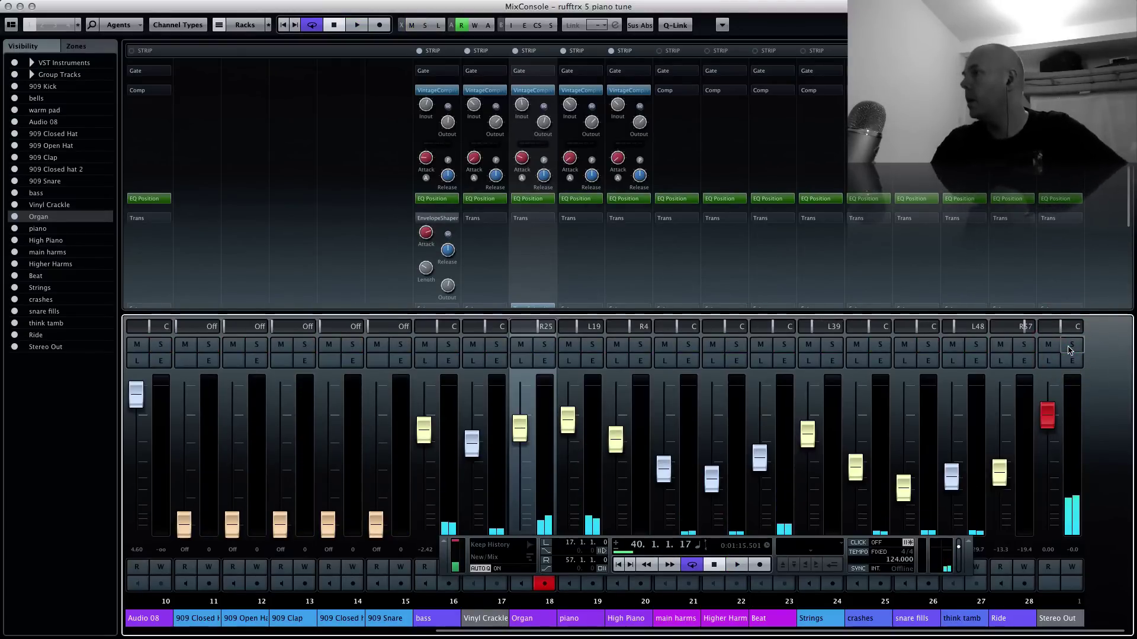
Load the Maximizer in the limiter slot of the Stereo Out channel and bring its controls into view
scroll(1068, 223, down, 3)
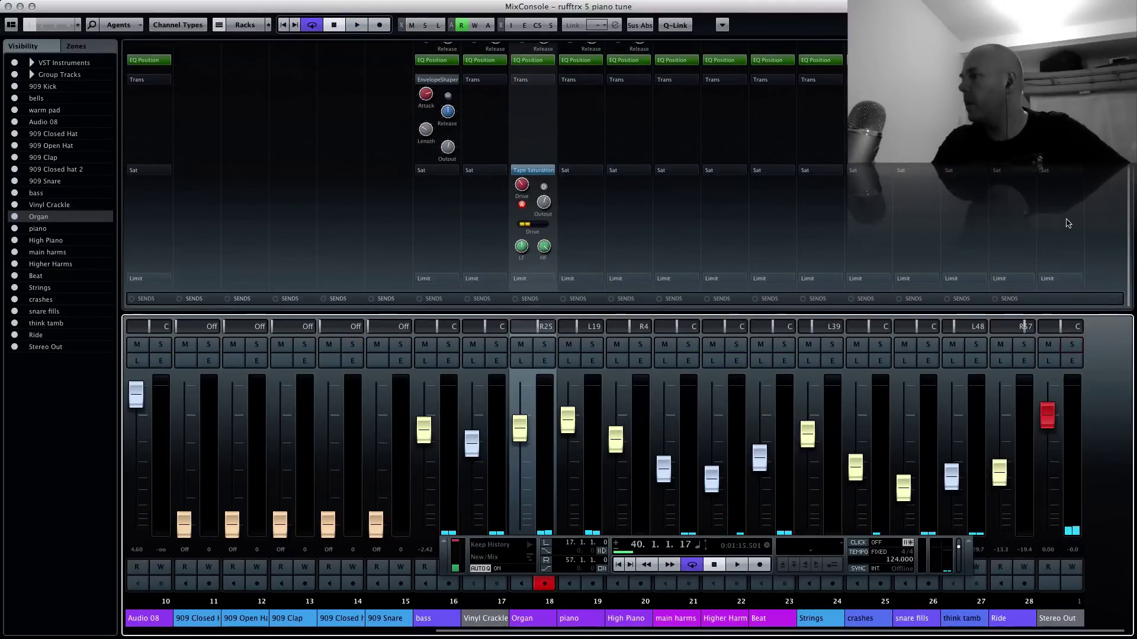
click(1058, 282)
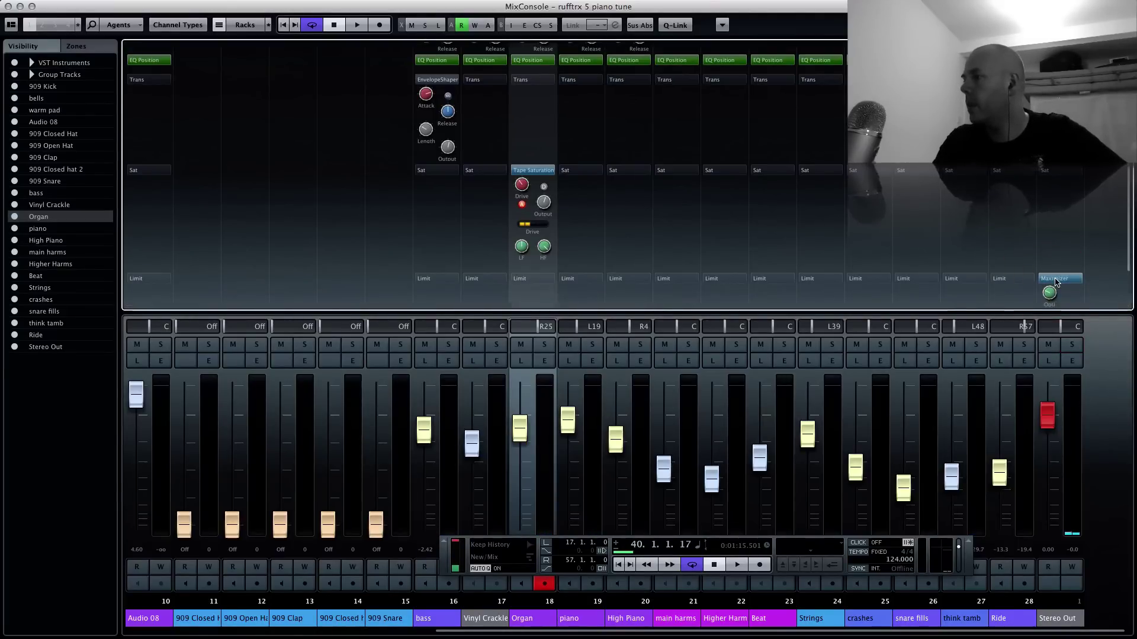
scroll(1058, 283, down, 2)
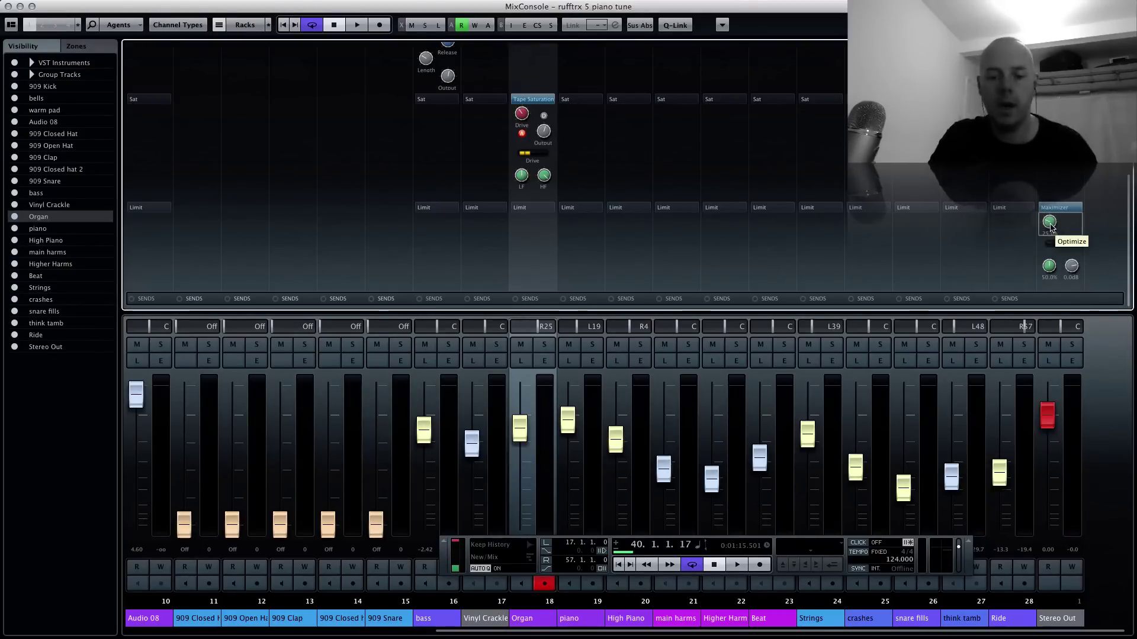
Play the mix, reset the Stereo Out clip indicator, and raise the Maximizer's Optimize amount before stopping
key(space)
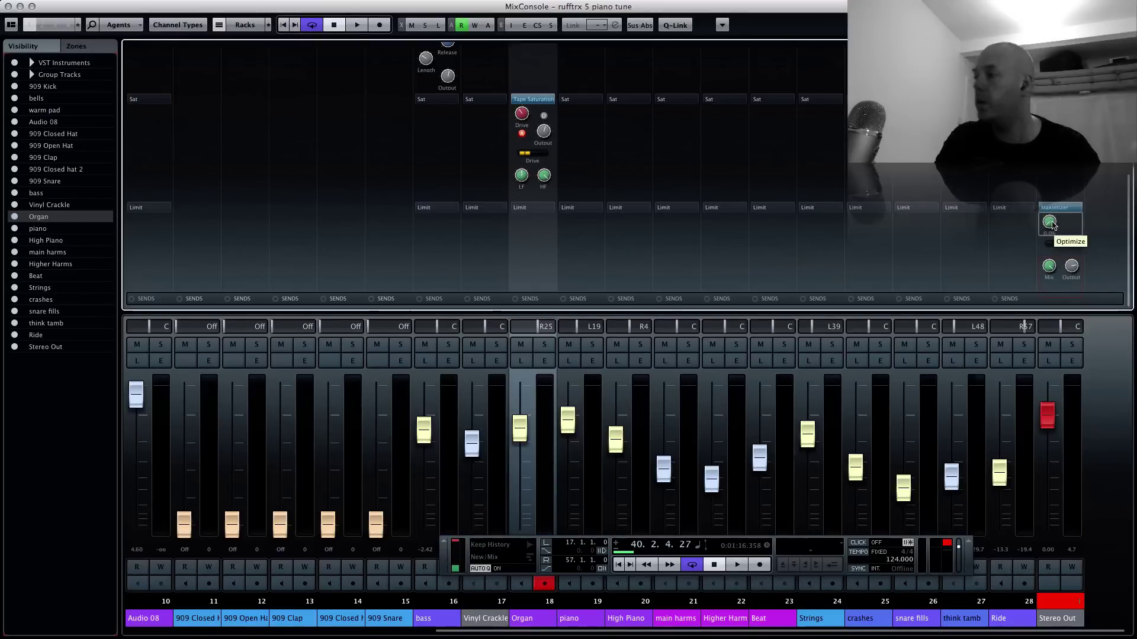
key(space)
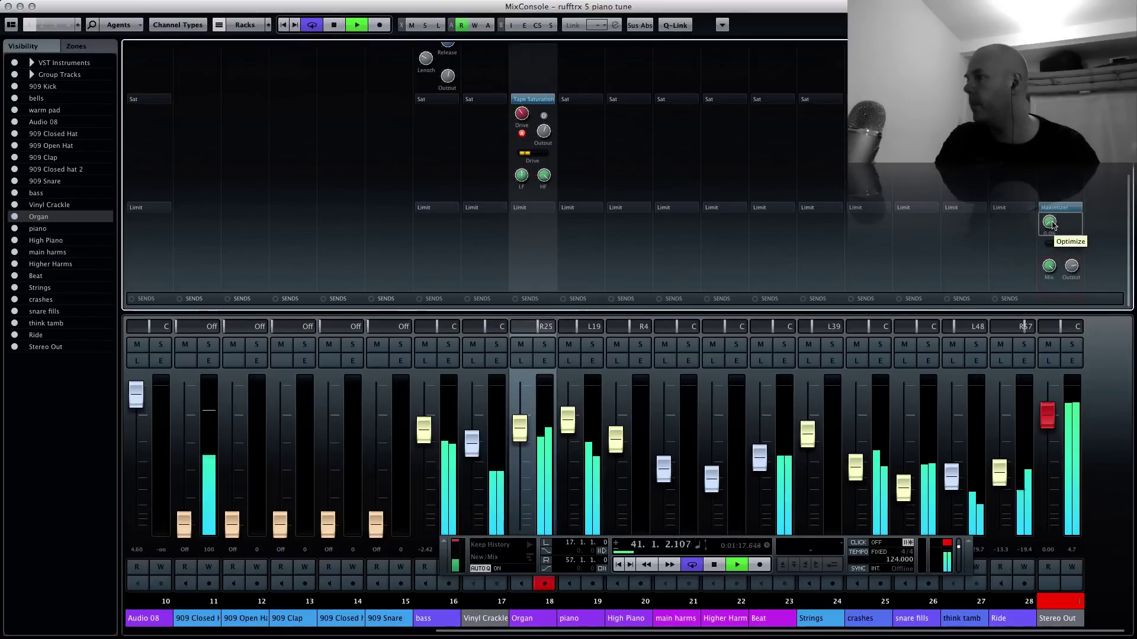
click(1051, 596)
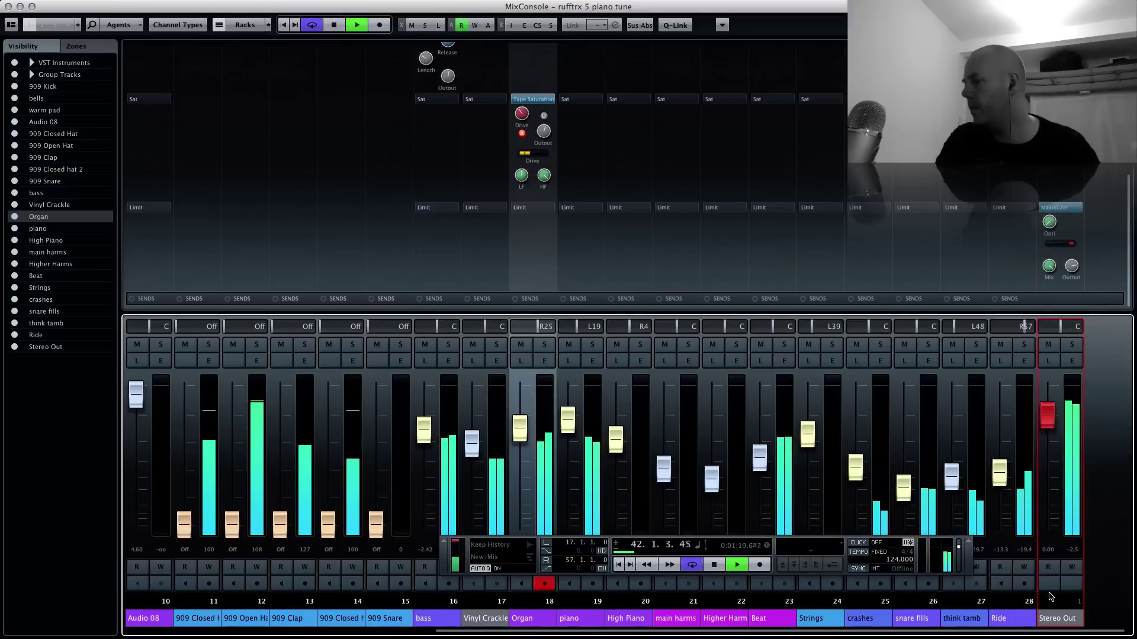
click(1046, 224)
mouse_move(1047, 223)
mouse_down()
mouse_move(1046, 196)
mouse_move(1046, 212)
mouse_up()
key(space)
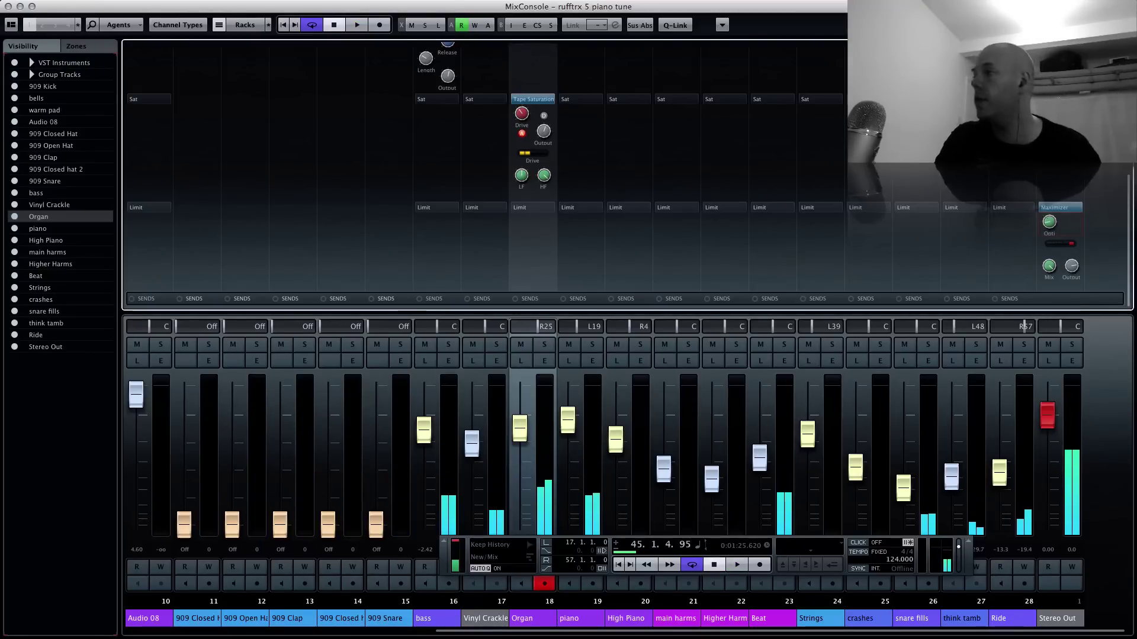
Look over the mixer's insert racks, and readjust the Stereo Out Maximizer's Optimize amount during playback before stopping
scroll(1045, 211, up, 5)
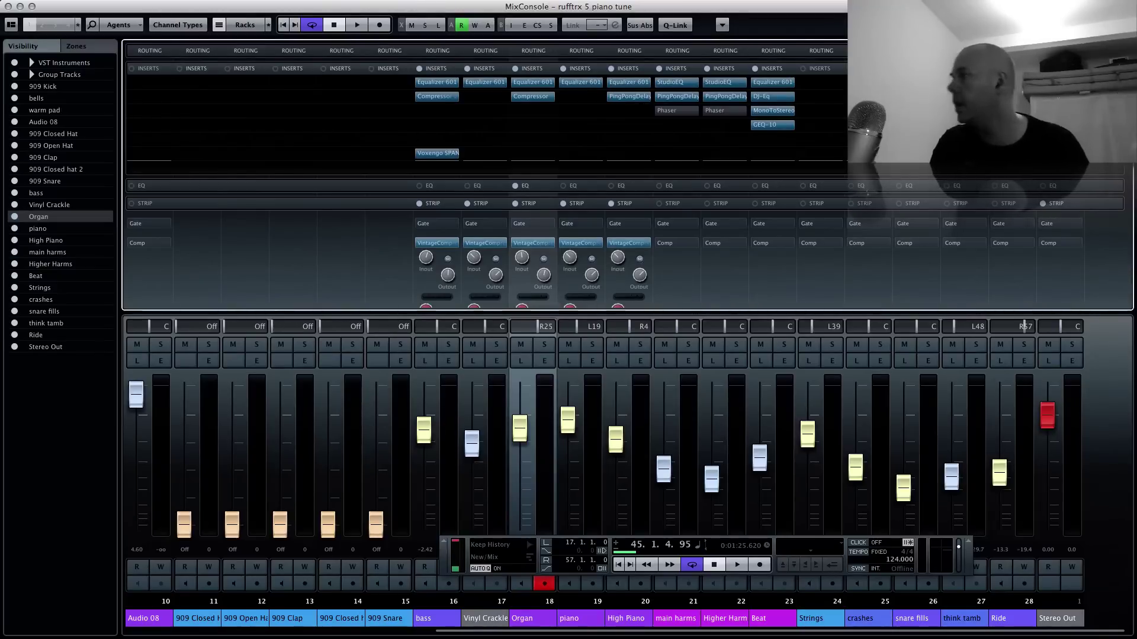
scroll(1061, 221, down, 5)
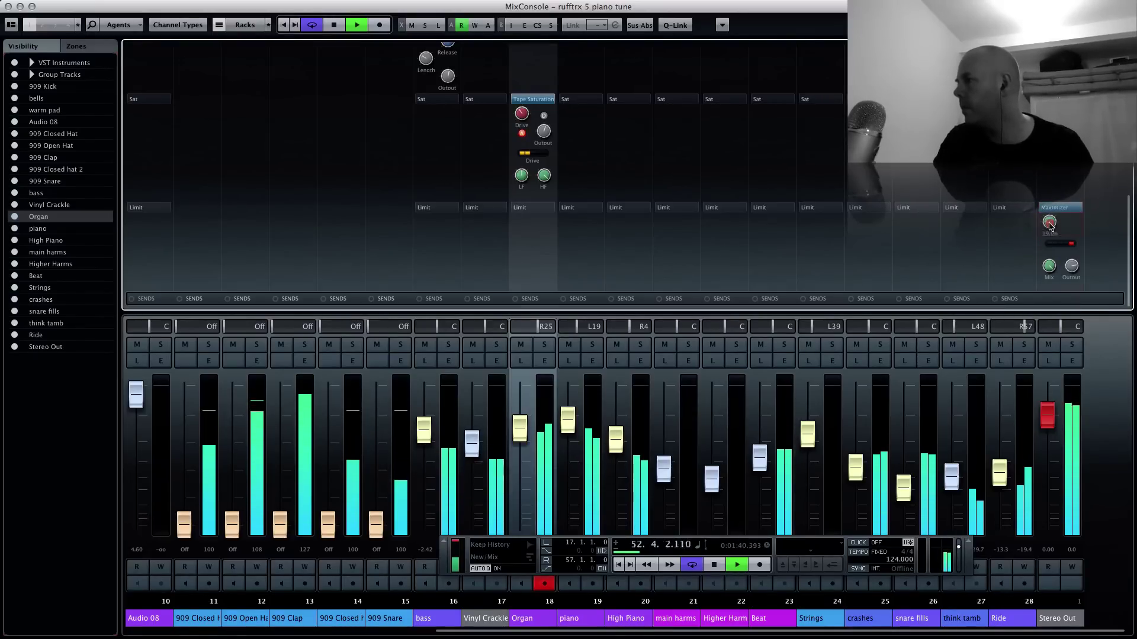
key(space)
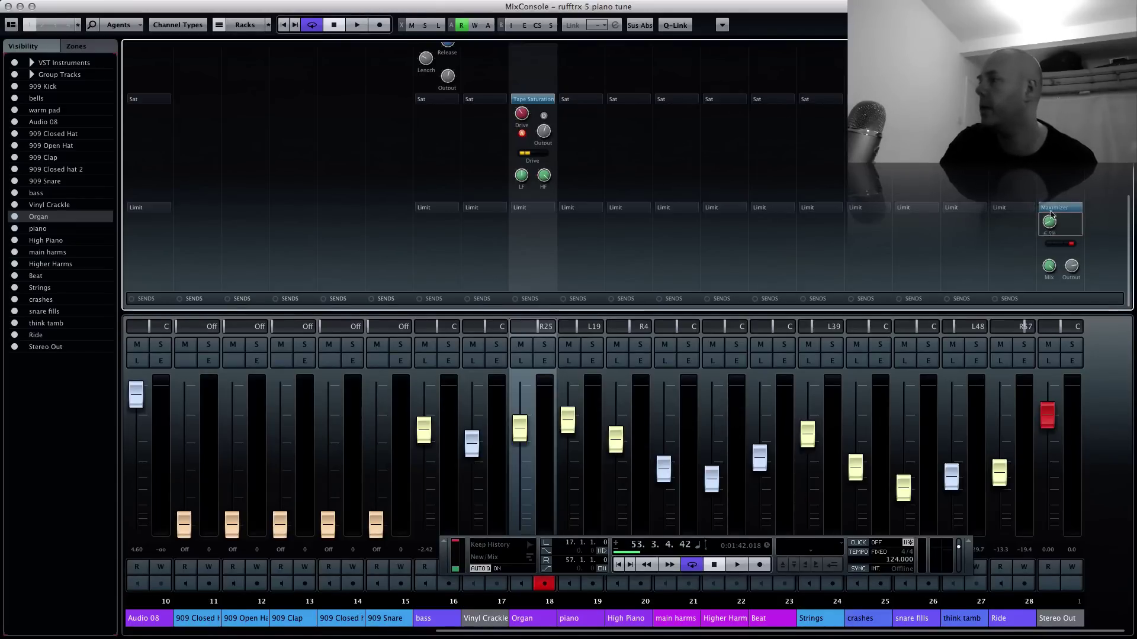
Replace the Maximizer in the Stereo Out limiter slot with the Brickwall Limiter, discarding the Maximizer's changes
mouse_move(1044, 209)
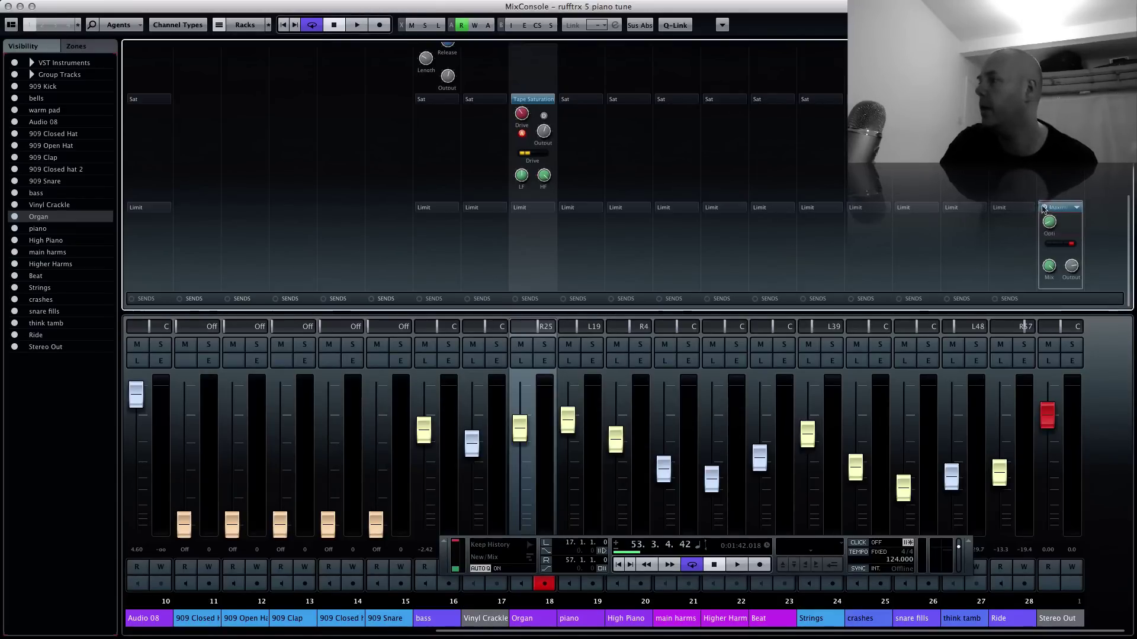
click(1076, 209)
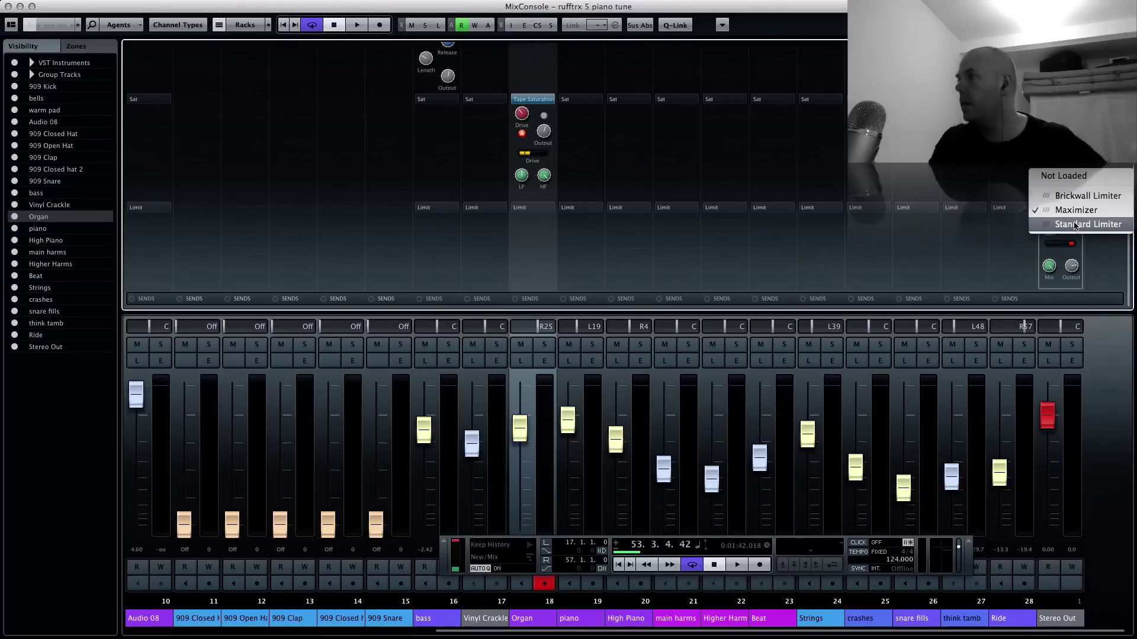
click(1074, 196)
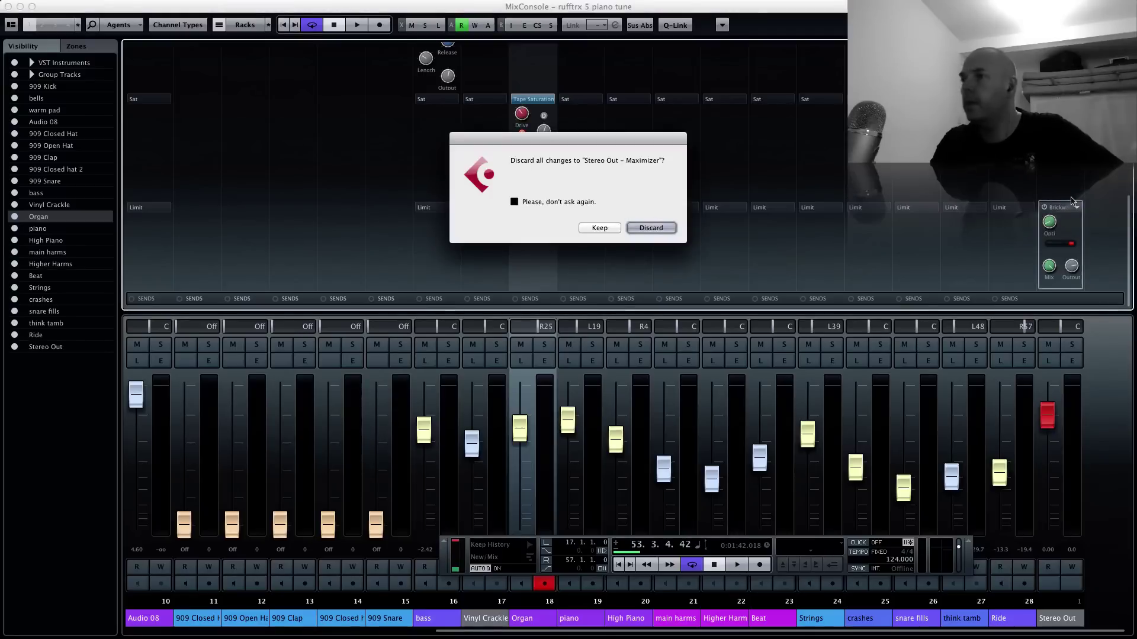
click(652, 228)
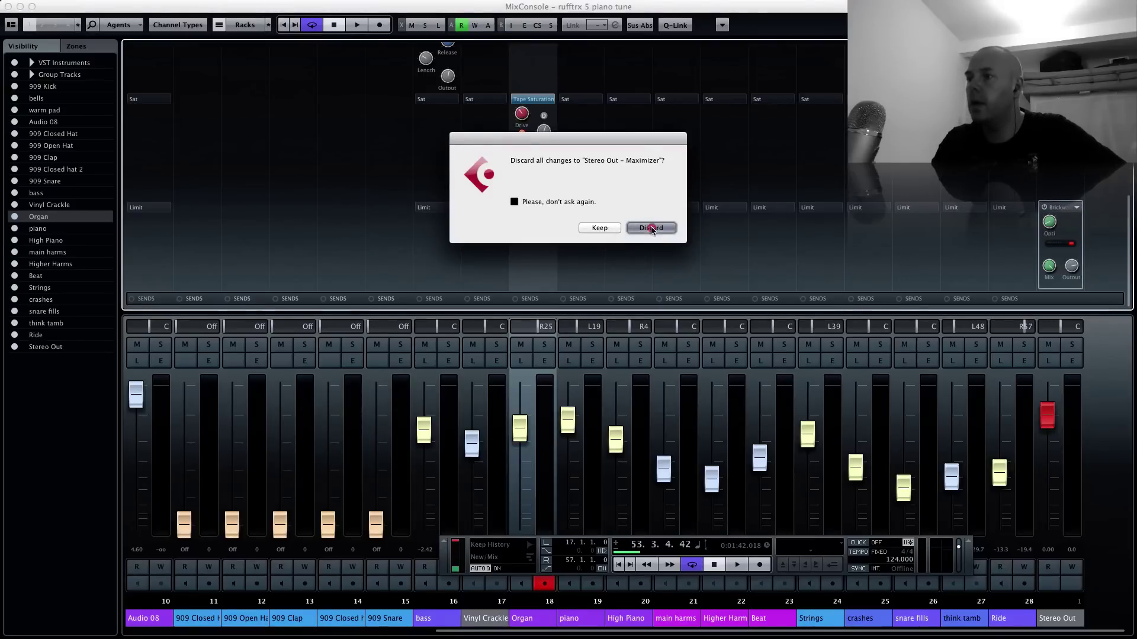
scroll(1045, 257, up, 1)
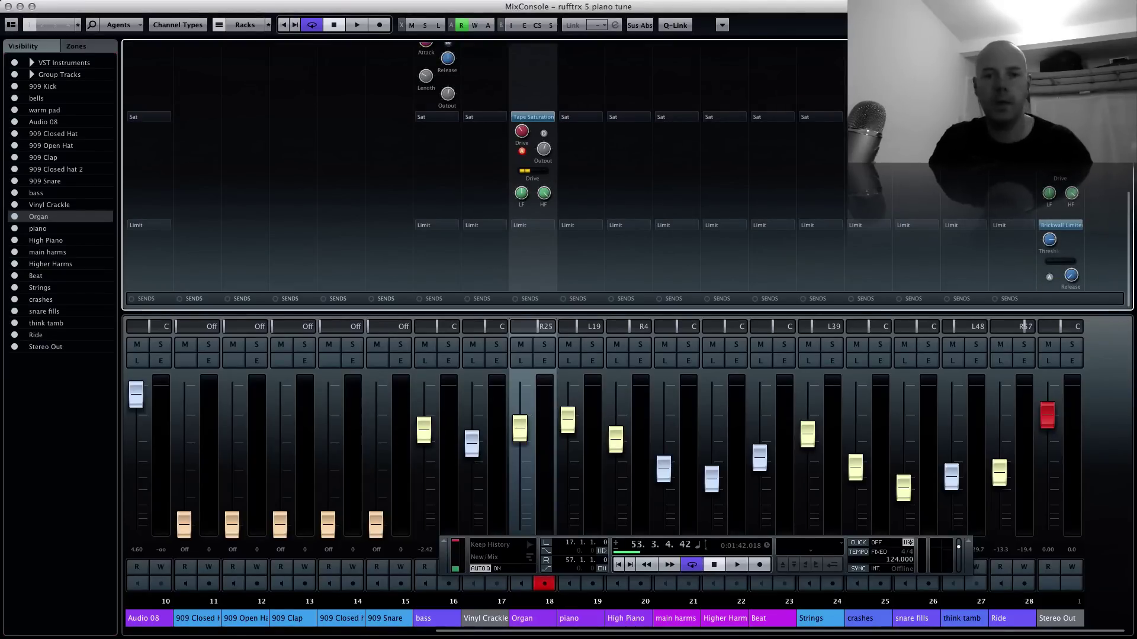
Play the mix, lower the Stereo Out Brickwall Limiter's threshold, and turn on its automatic release
key(space)
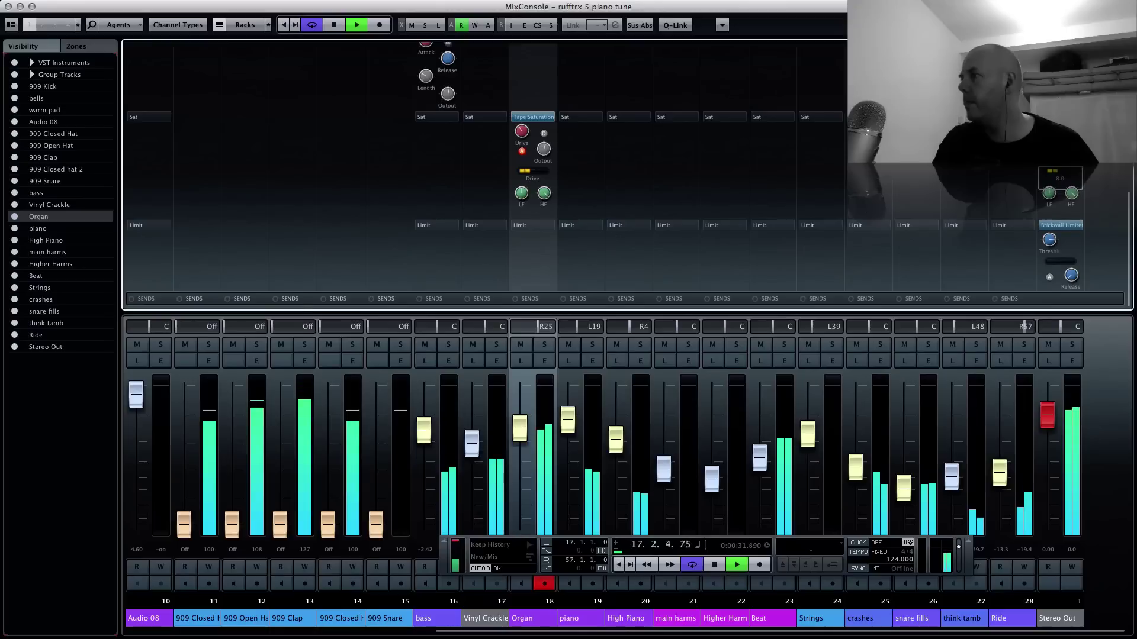
mouse_move(1049, 242)
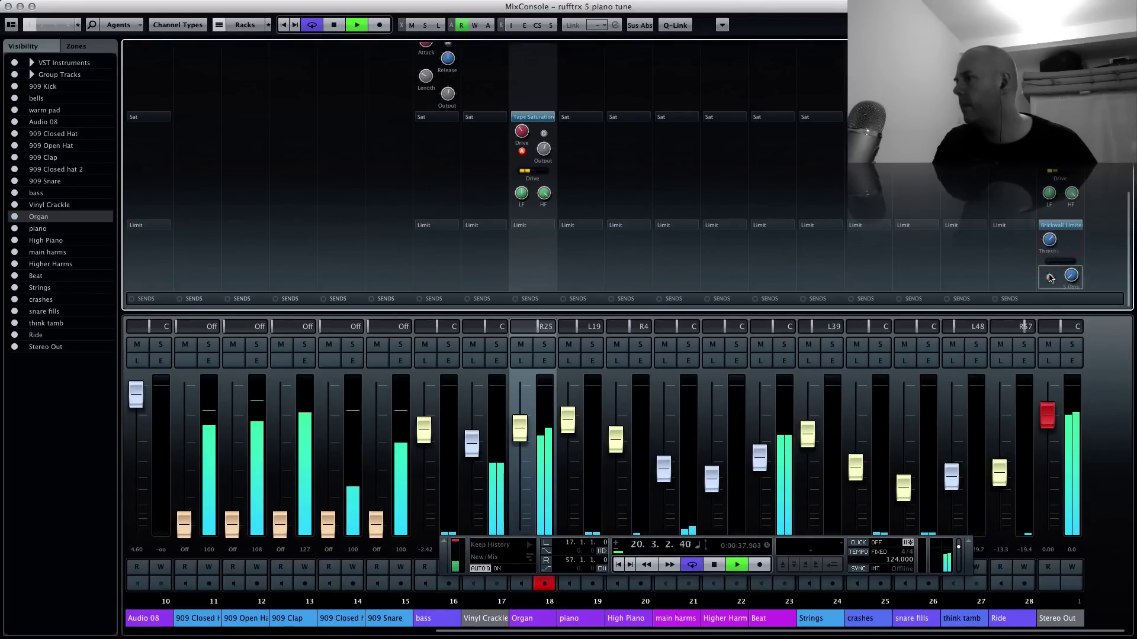
click(1049, 276)
mouse_move(1049, 240)
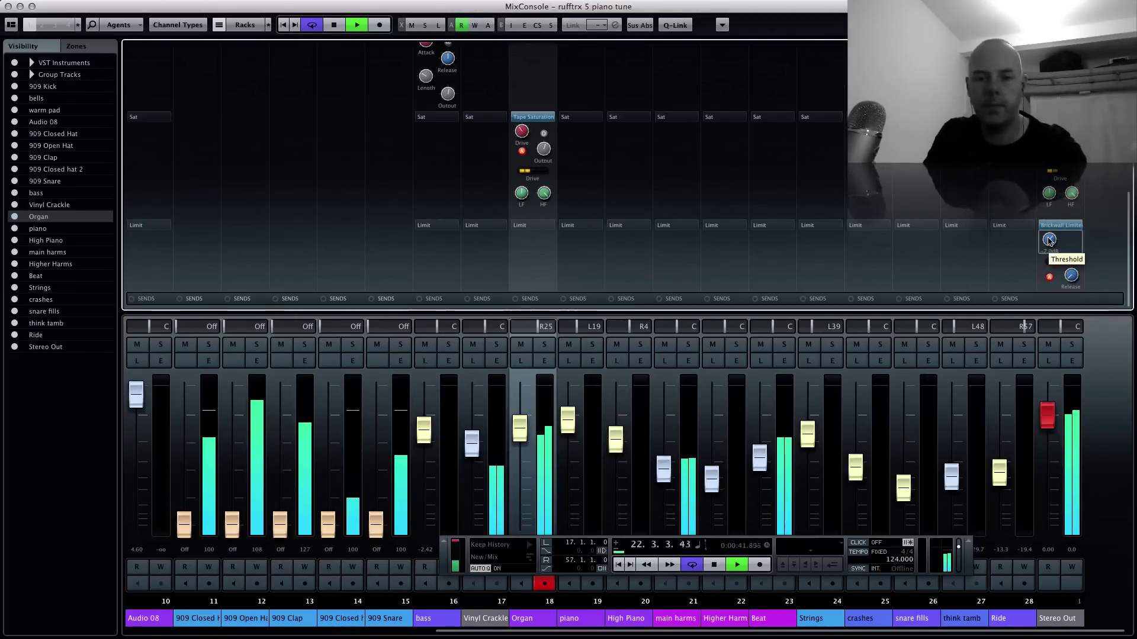
Look over the channel racks during playback, then fine-tune the Stereo Out Brickwall Limiter's threshold and stop
scroll(627, 174, up, 5)
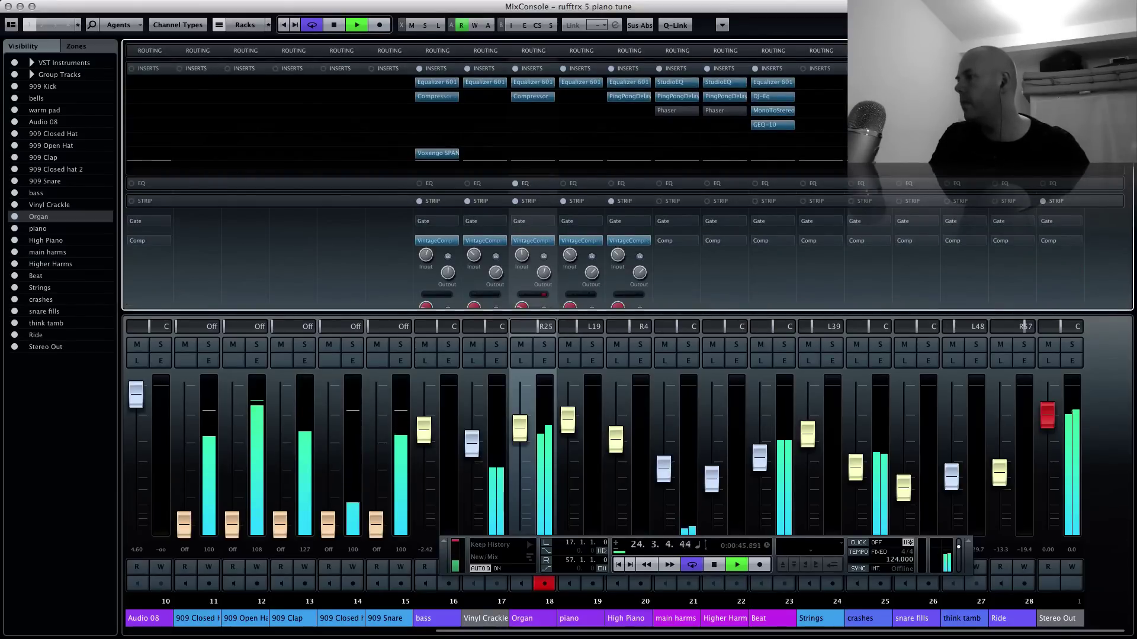
scroll(627, 175, down, 5)
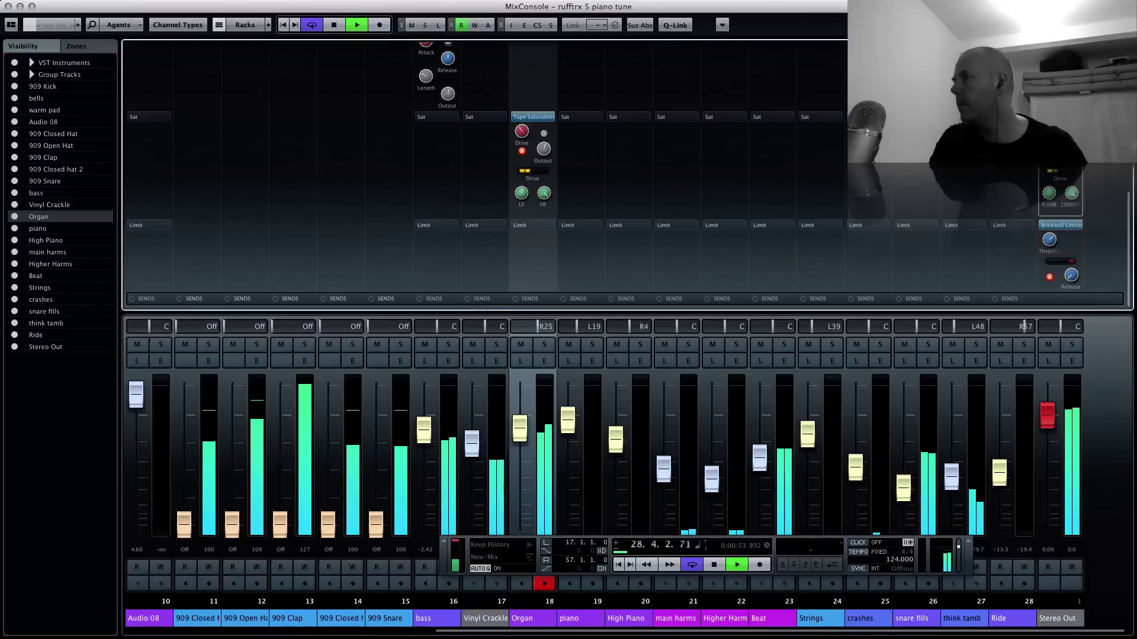
scroll(625, 177, up, 5)
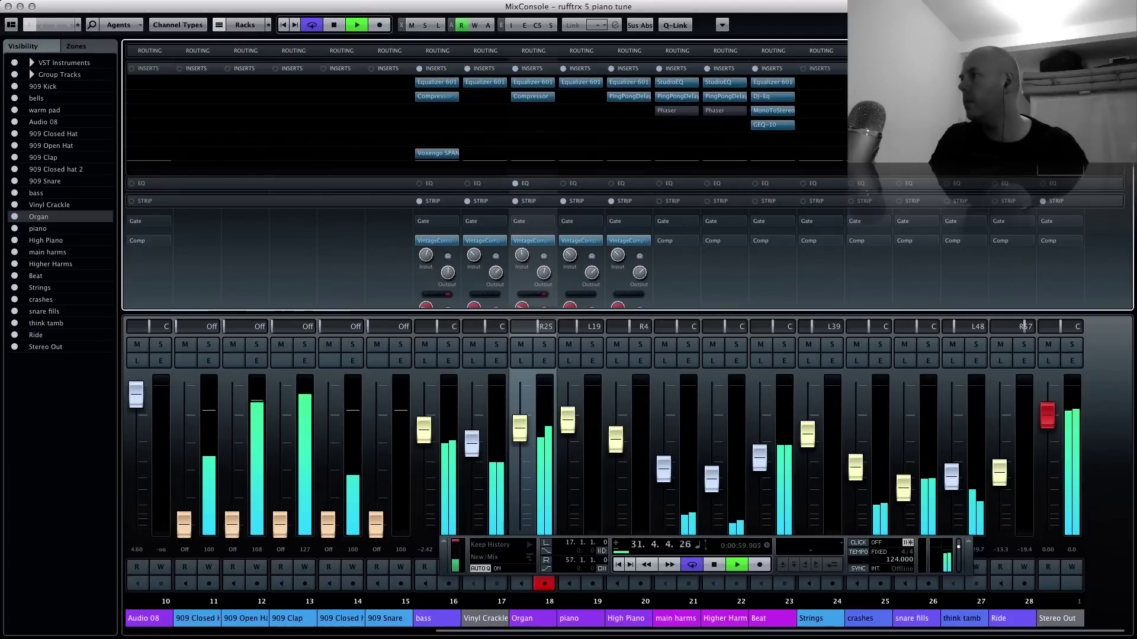
scroll(1070, 207, down, 5)
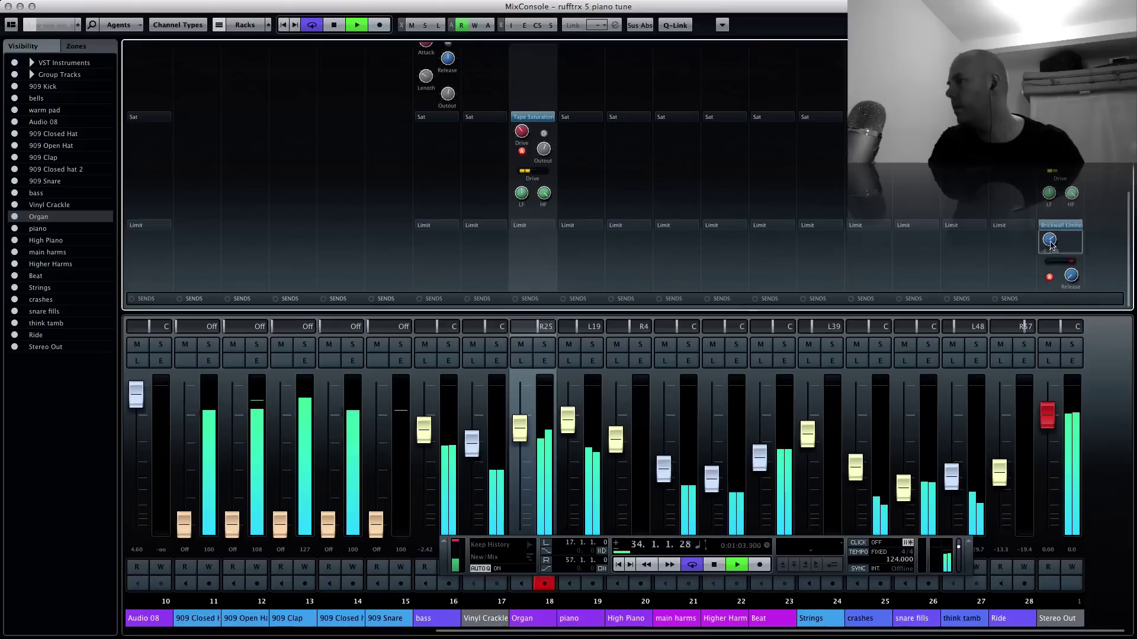
drag(1049, 240, 1049, 237)
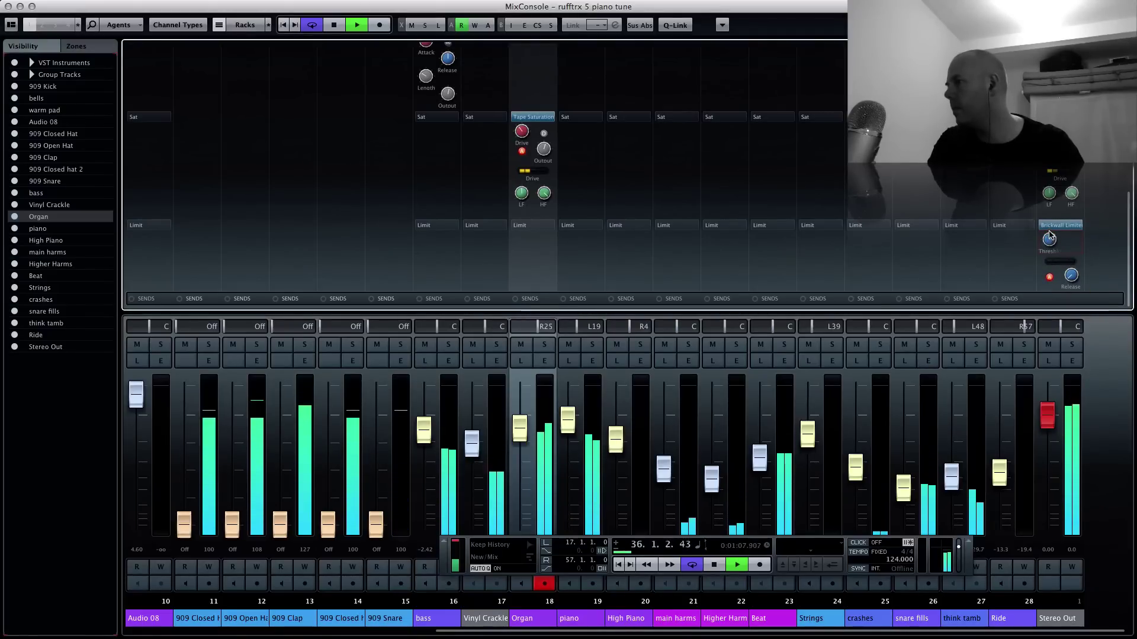
key(space)
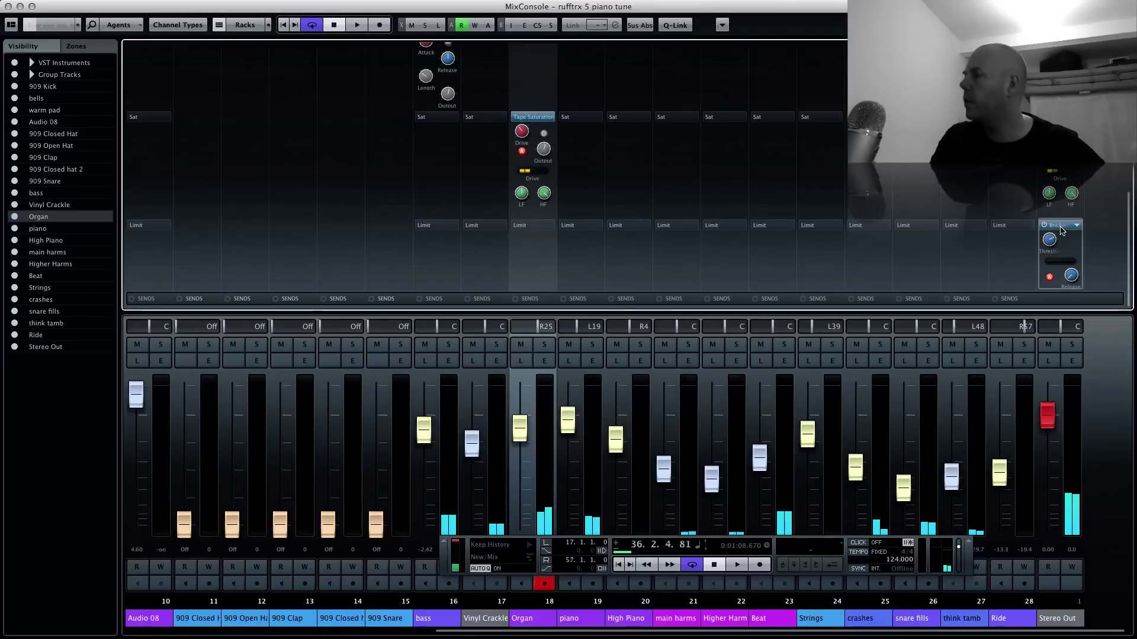
click(1074, 229)
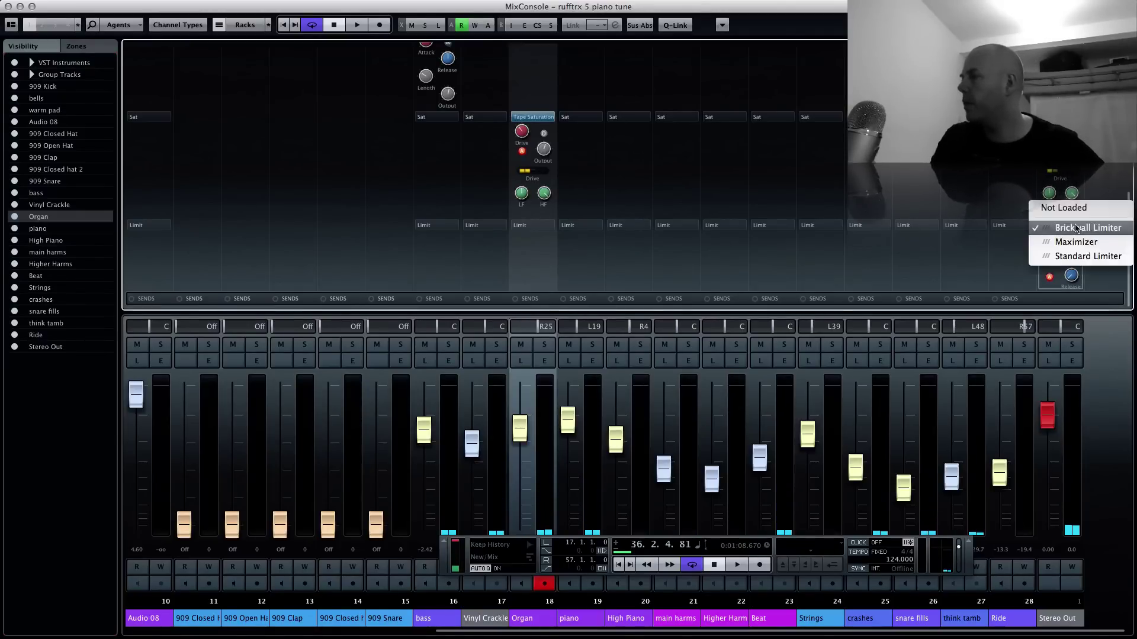
click(1075, 228)
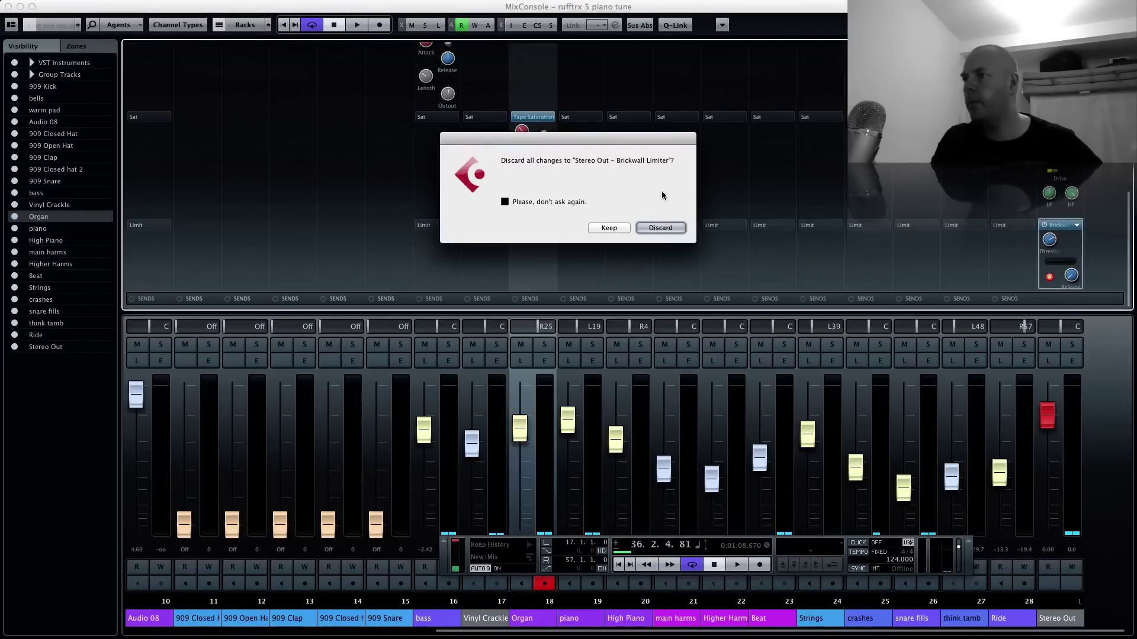
click(619, 226)
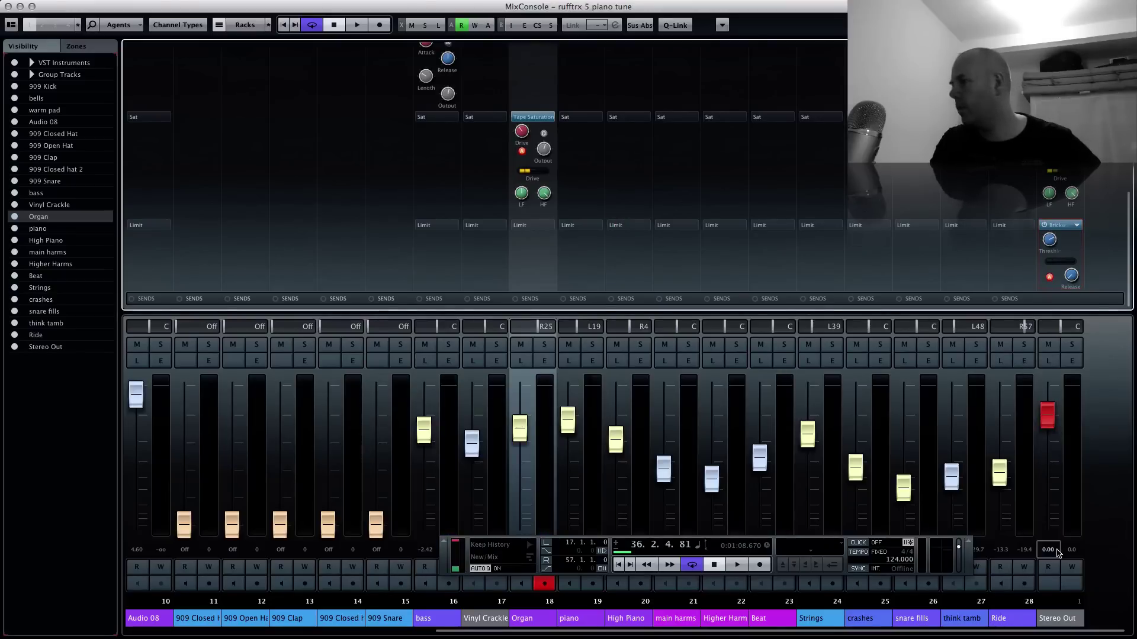
Open the Stereo Out channel settings and play a short section of the mix there before stopping
click(1071, 360)
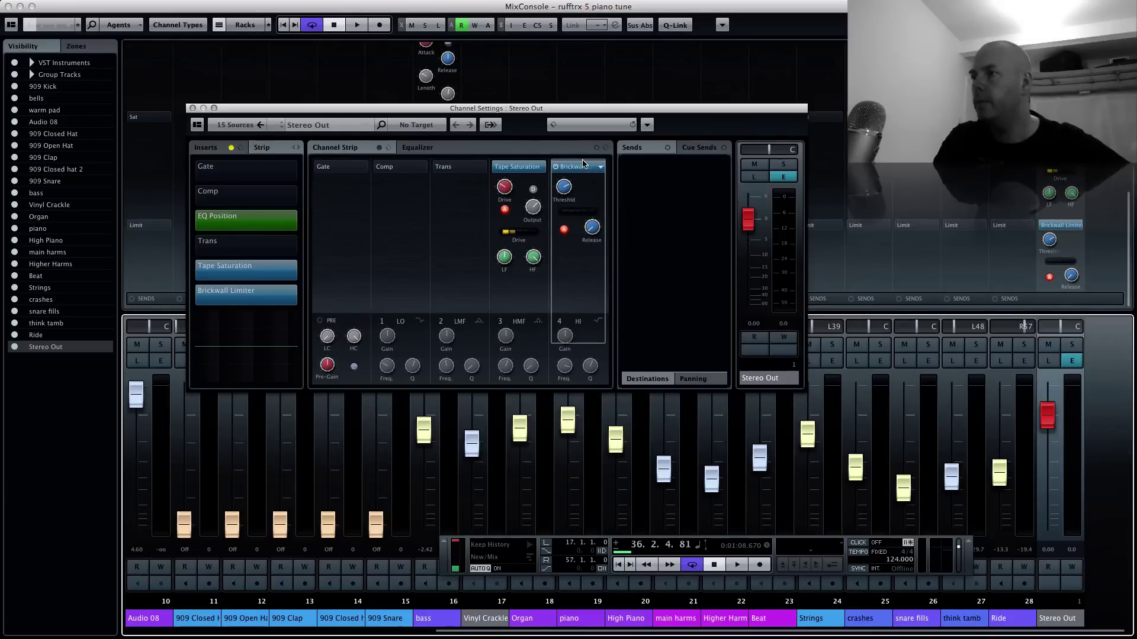
key(space)
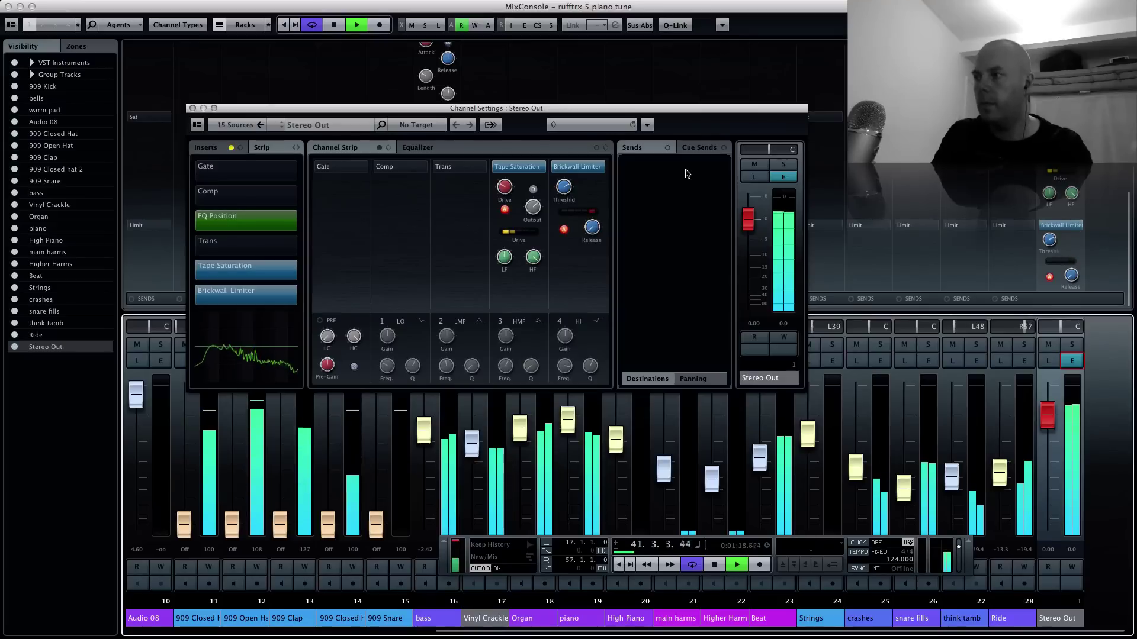
key(space)
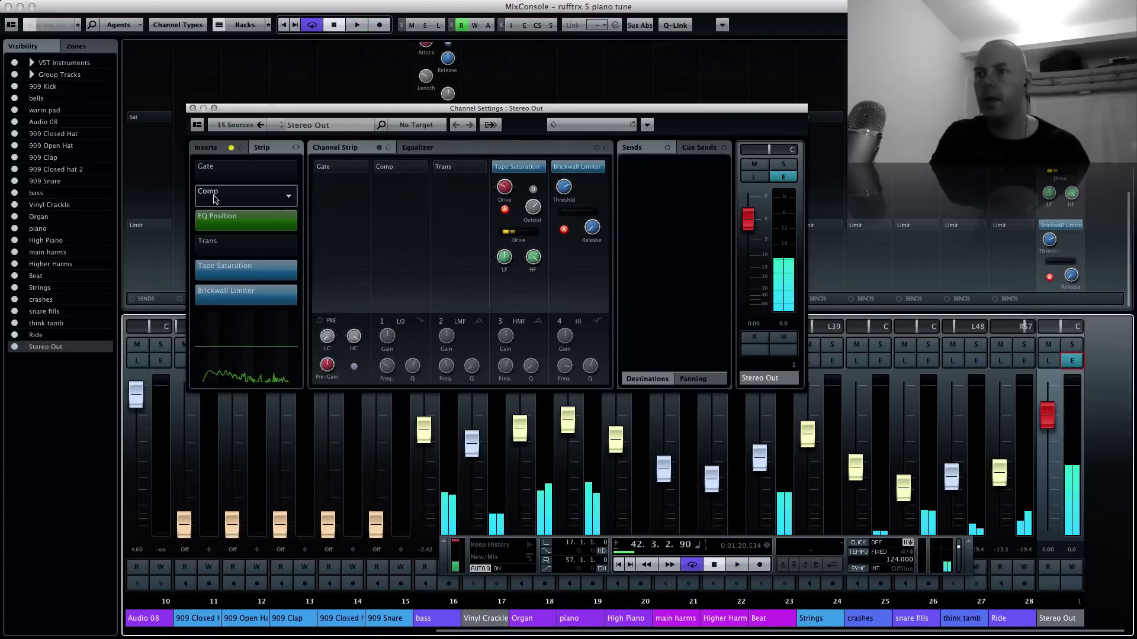
Bypass Tape Saturation and the Brickwall Limiter in the Stereo Out strip, and try to move the EQ Position slot
click(204, 270)
click(204, 295)
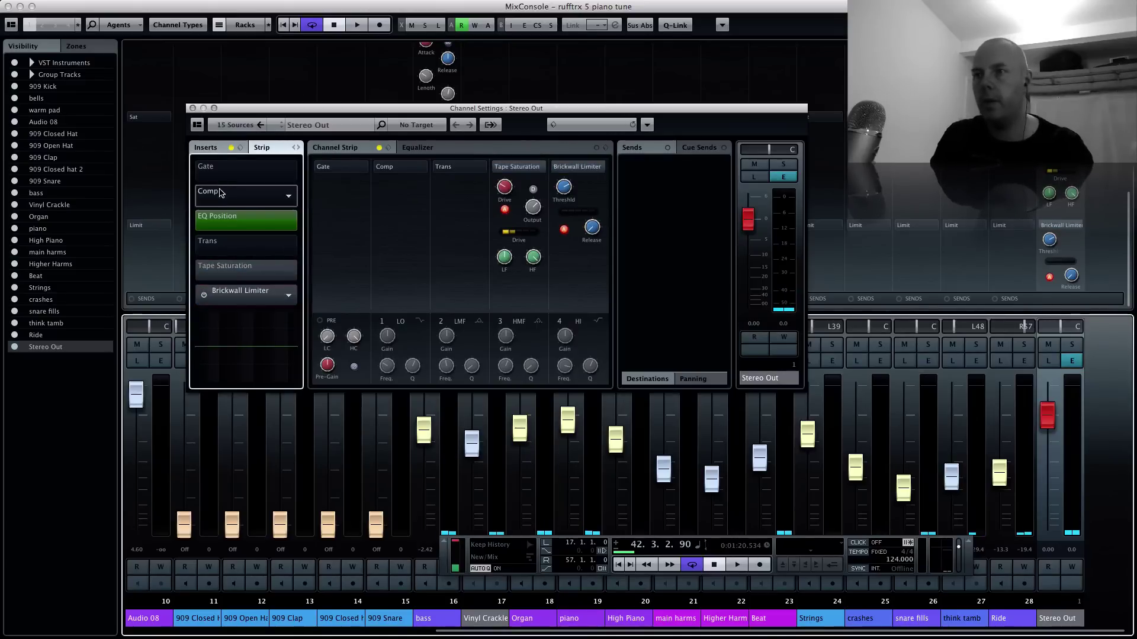
mouse_move(217, 223)
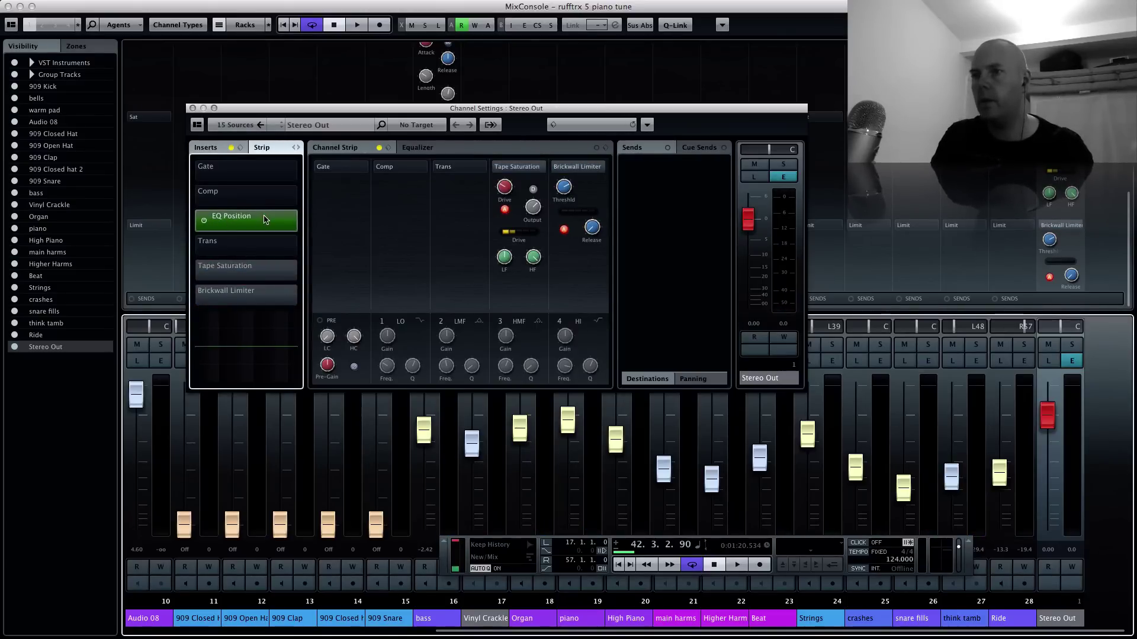
click(227, 231)
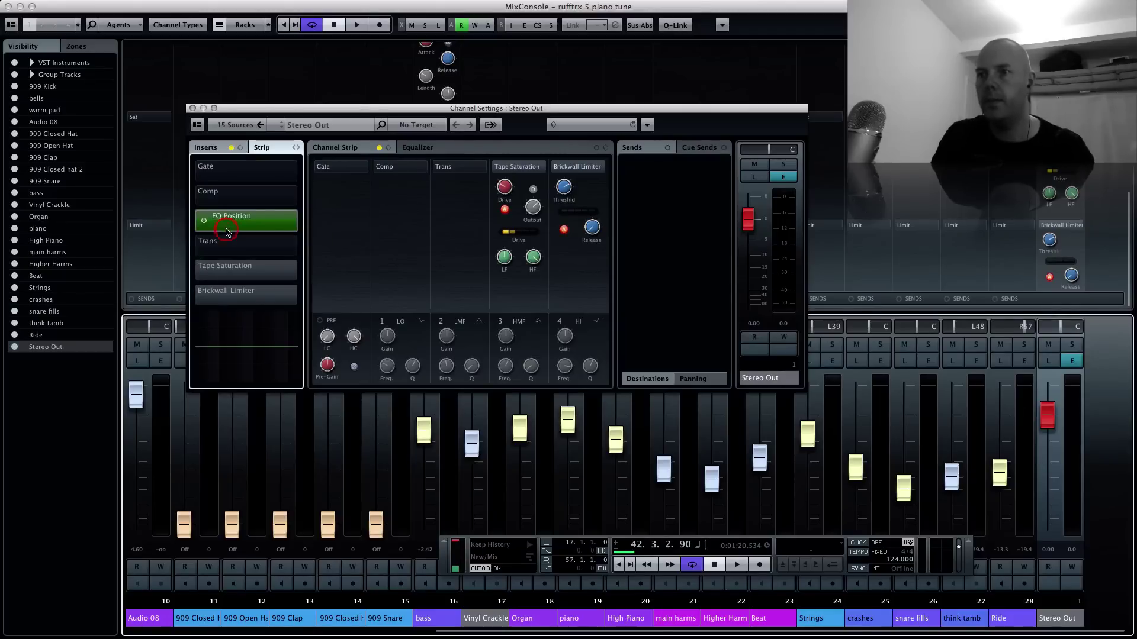
mouse_move(264, 227)
mouse_down()
mouse_move(266, 177)
mouse_move(242, 235)
mouse_move(243, 217)
mouse_up()
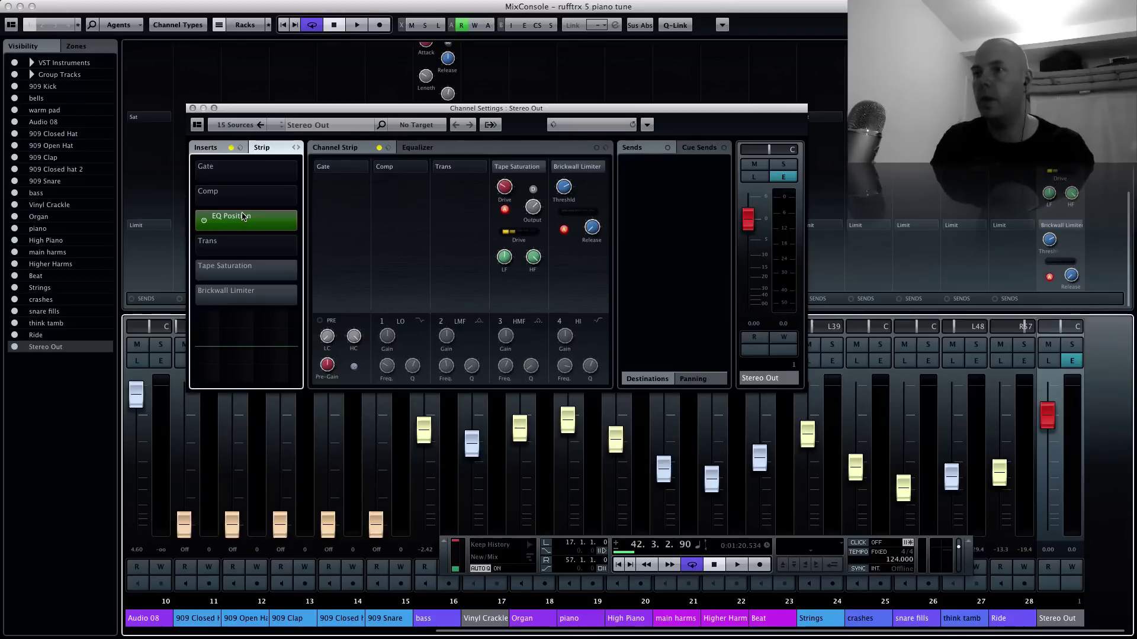
Show the Stereo Out inserts and browse the effects available for the empty slots, leaving the list without choosing one
click(207, 148)
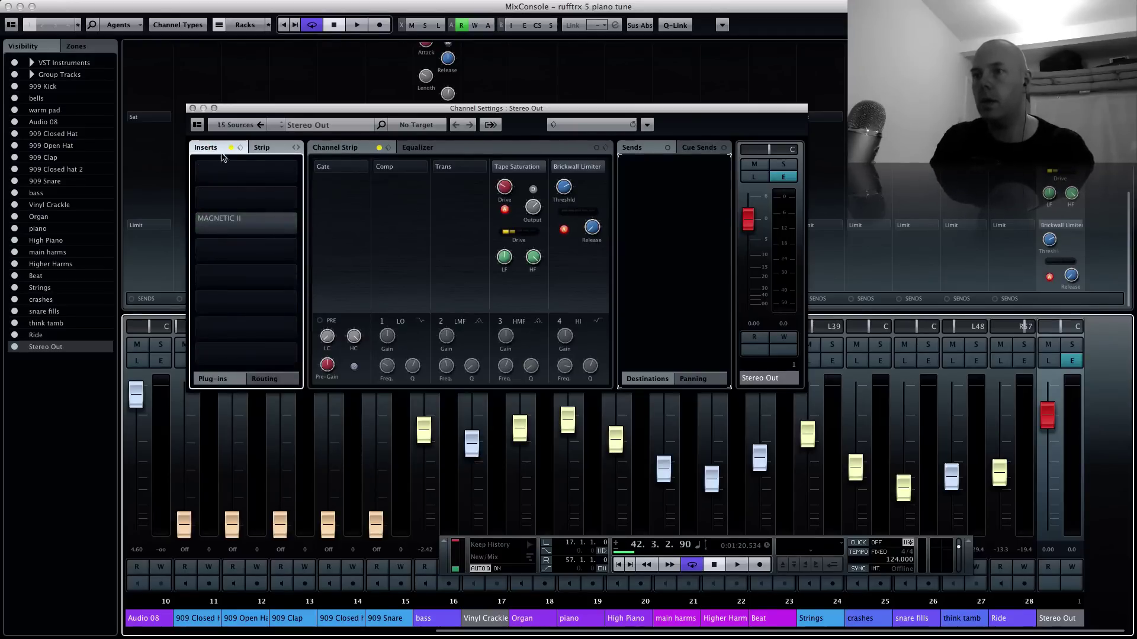
click(266, 260)
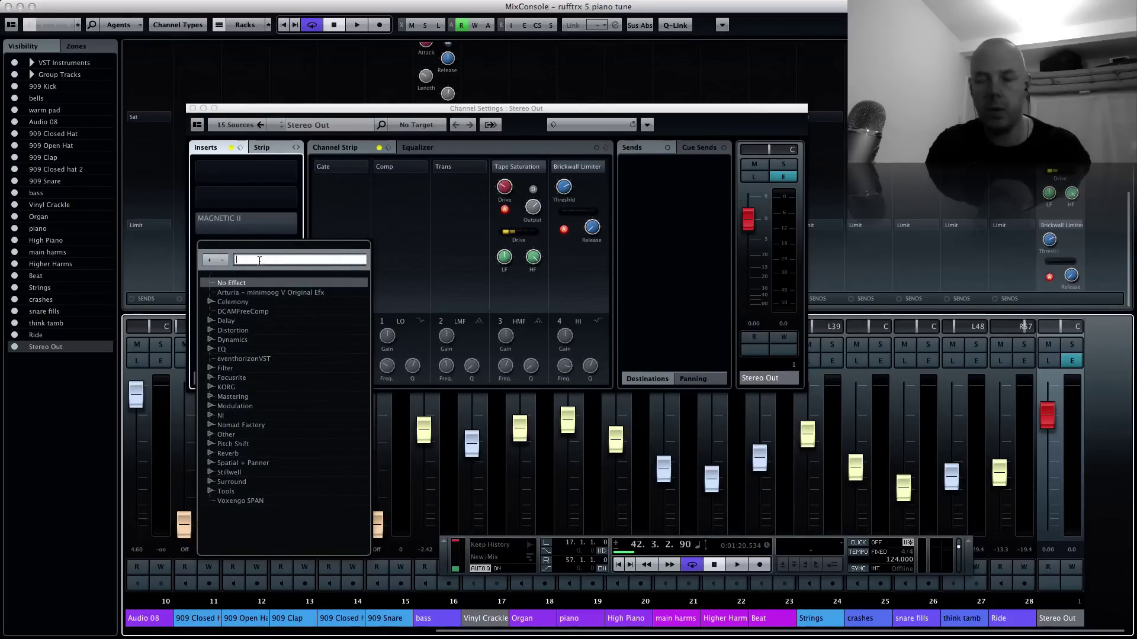
text(mde)
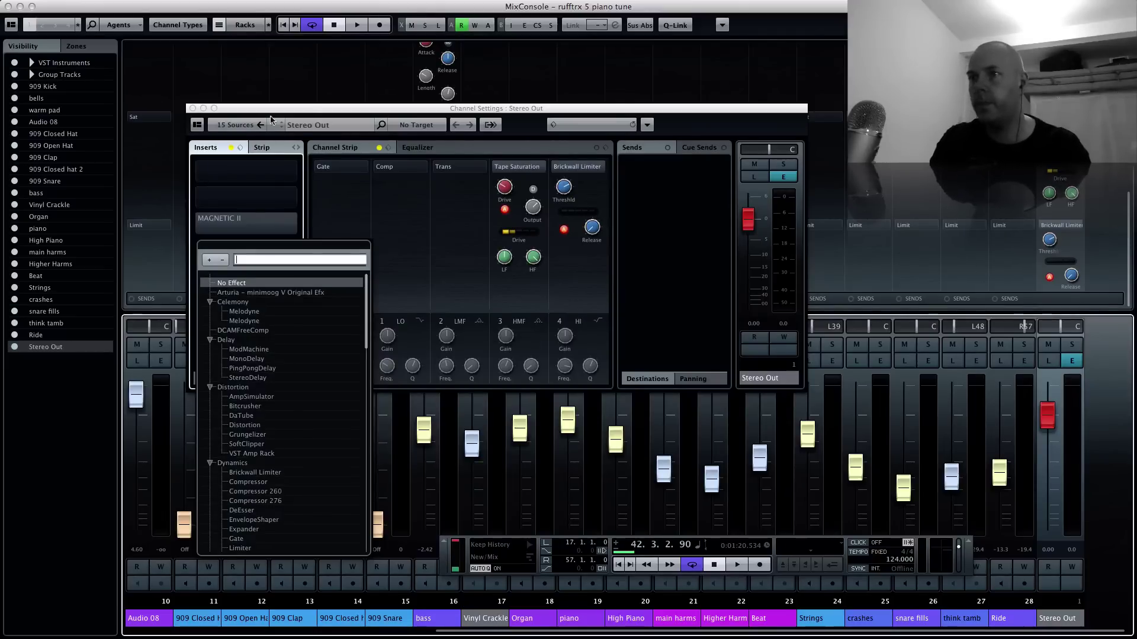
click(266, 201)
click(266, 202)
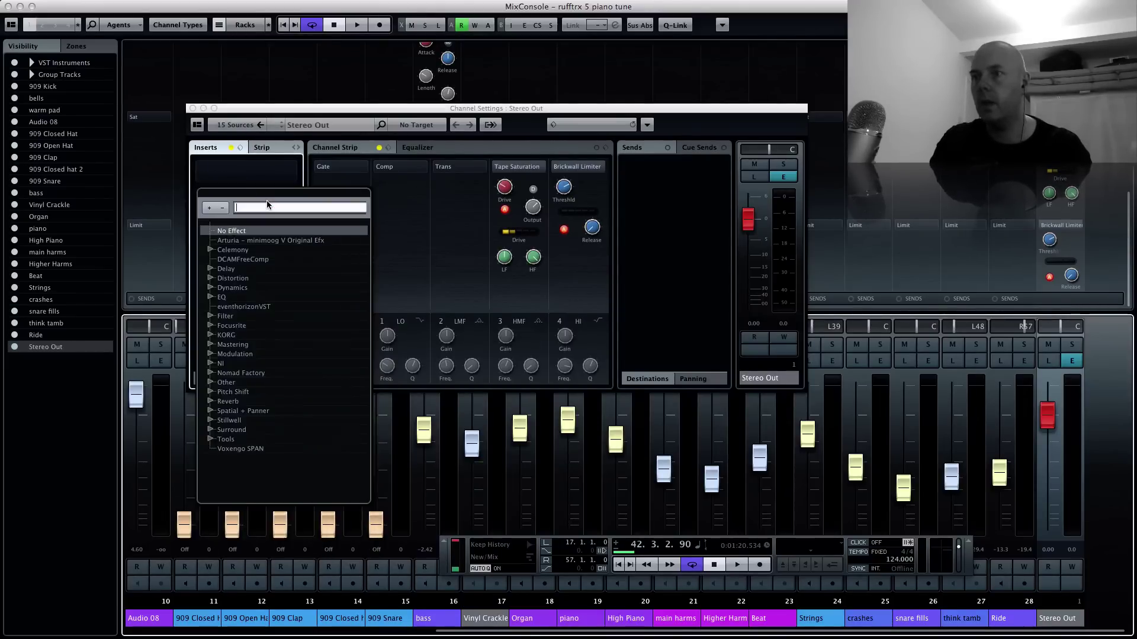
click(312, 111)
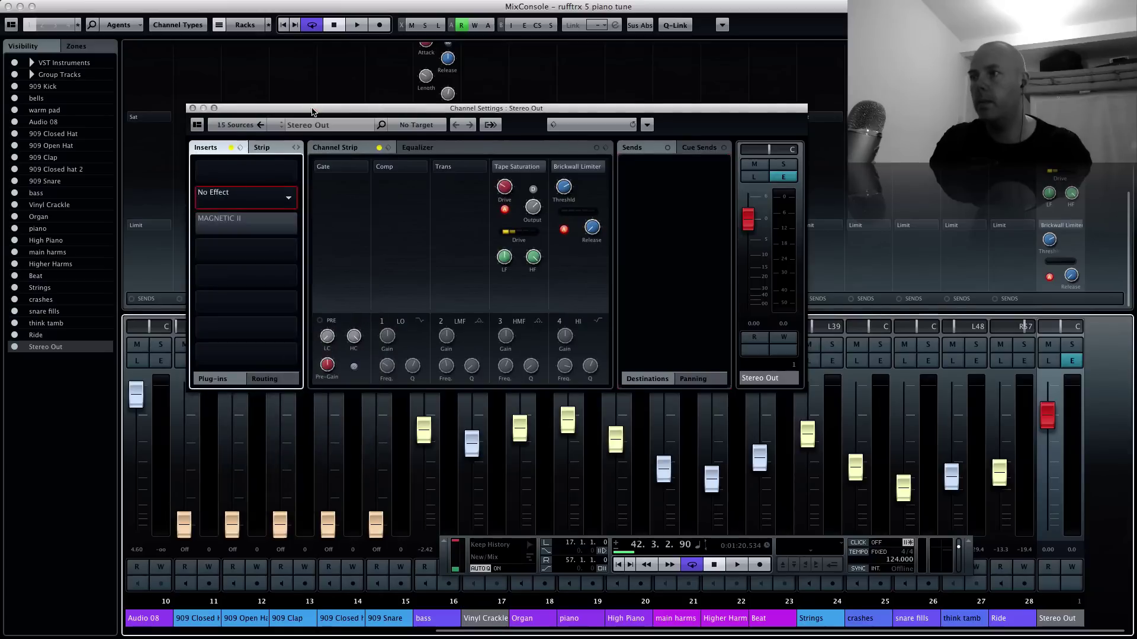
Activate the MAGNETIC II insert on Stereo Out, compare it bypassed and active during playback, and stop
click(497, 170)
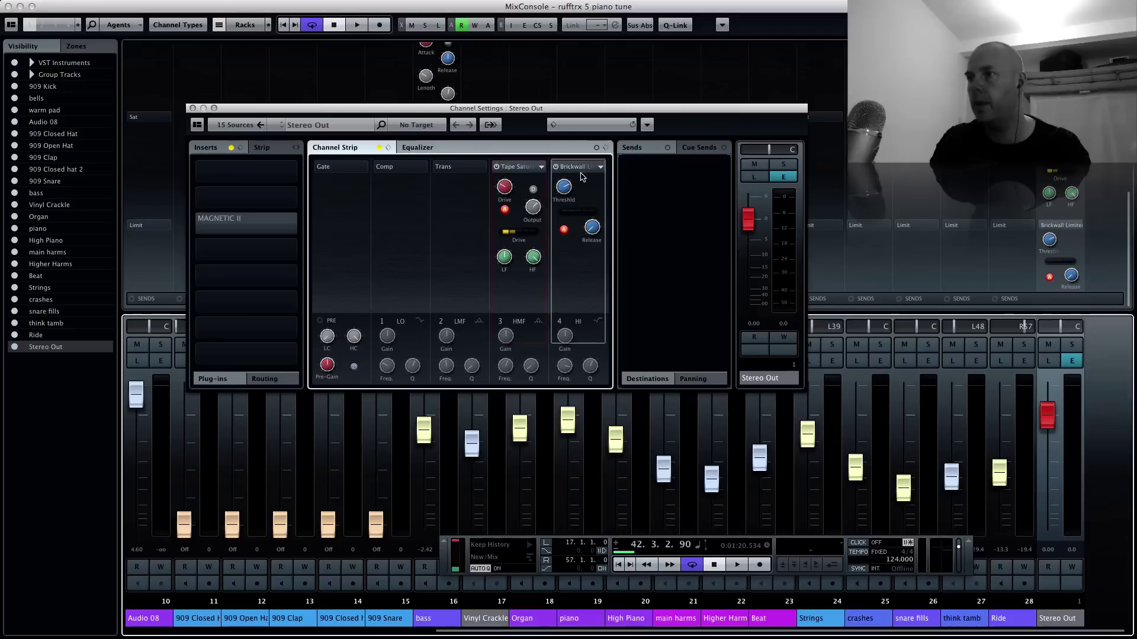
click(205, 228)
key(space)
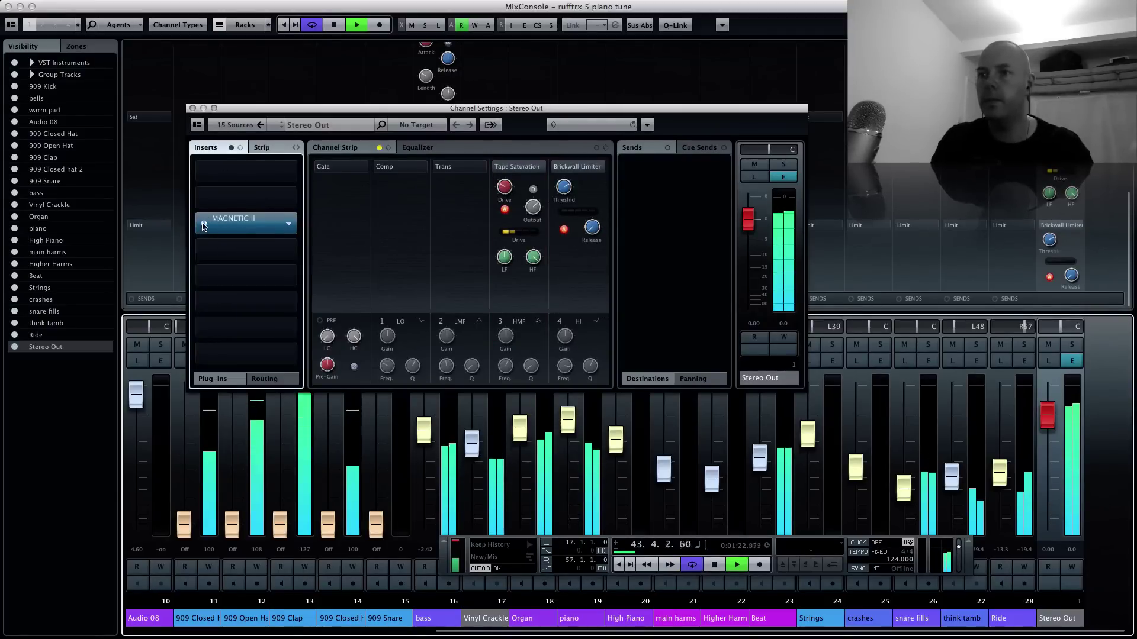
click(204, 225)
click(204, 225)
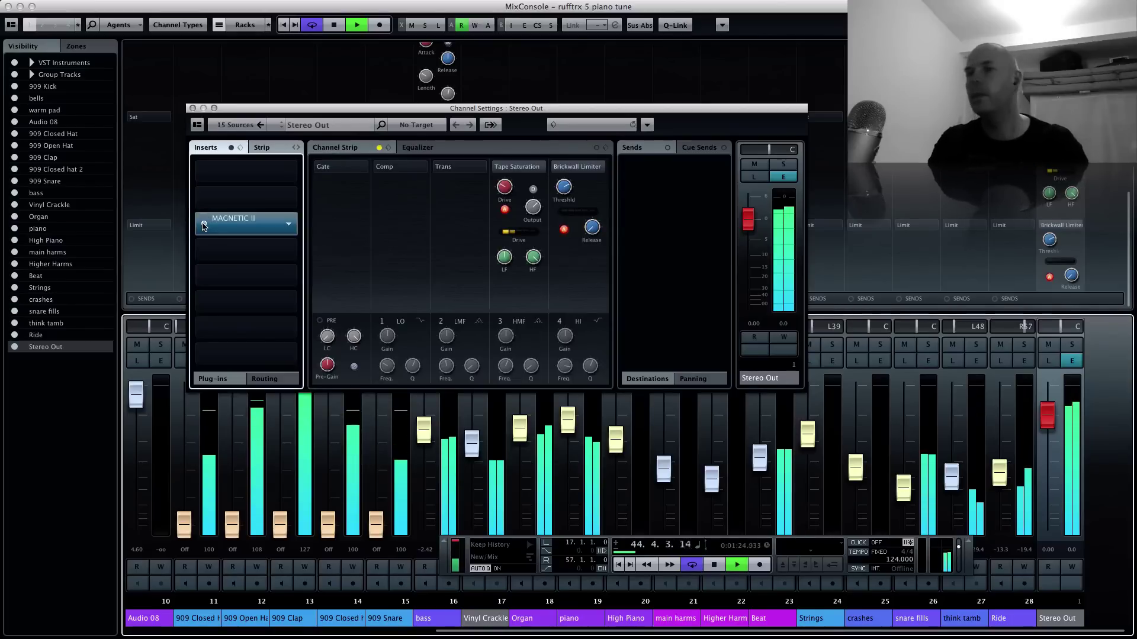
key(space)
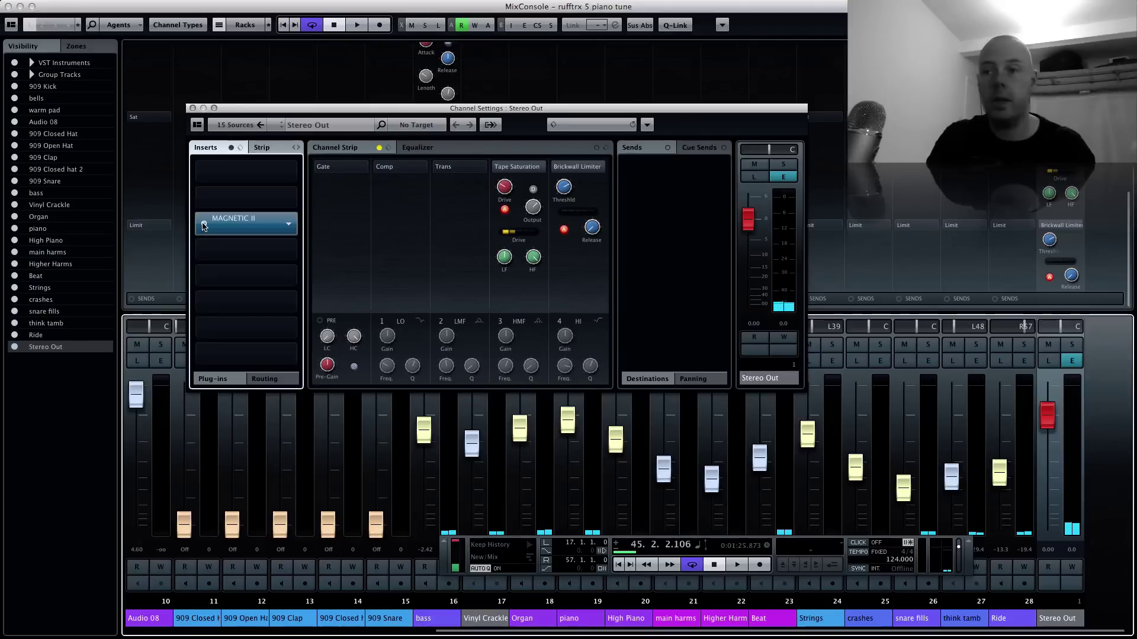
Close the Stereo Out channel settings and bring the channel strip compressors into view in the mixer racks
click(193, 108)
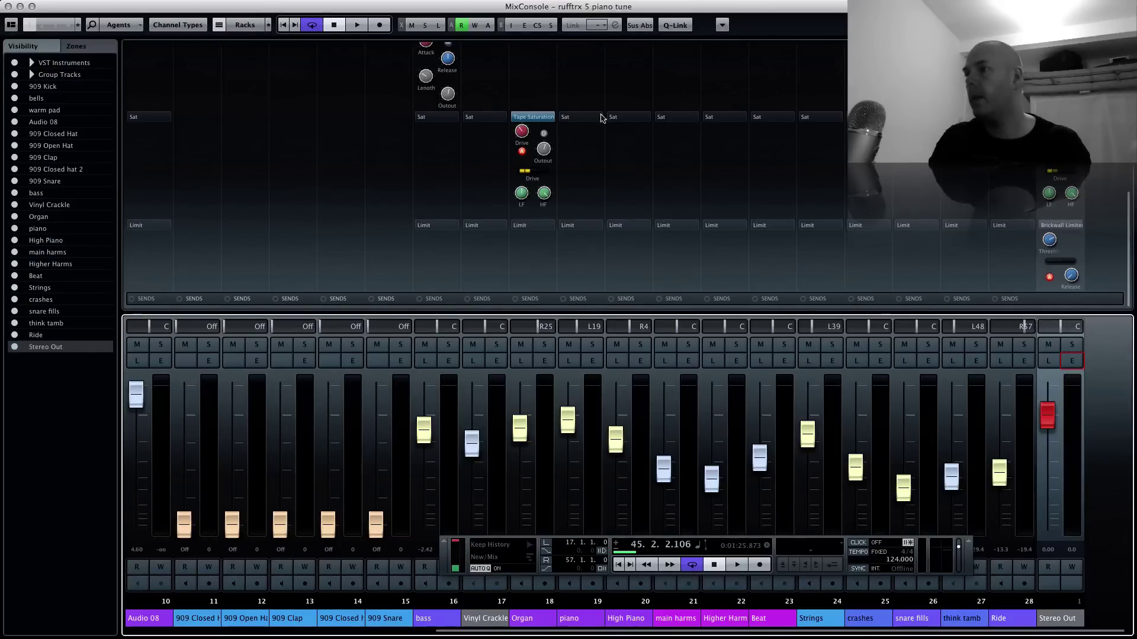
scroll(627, 178, up, 5)
scroll(627, 178, down, 3)
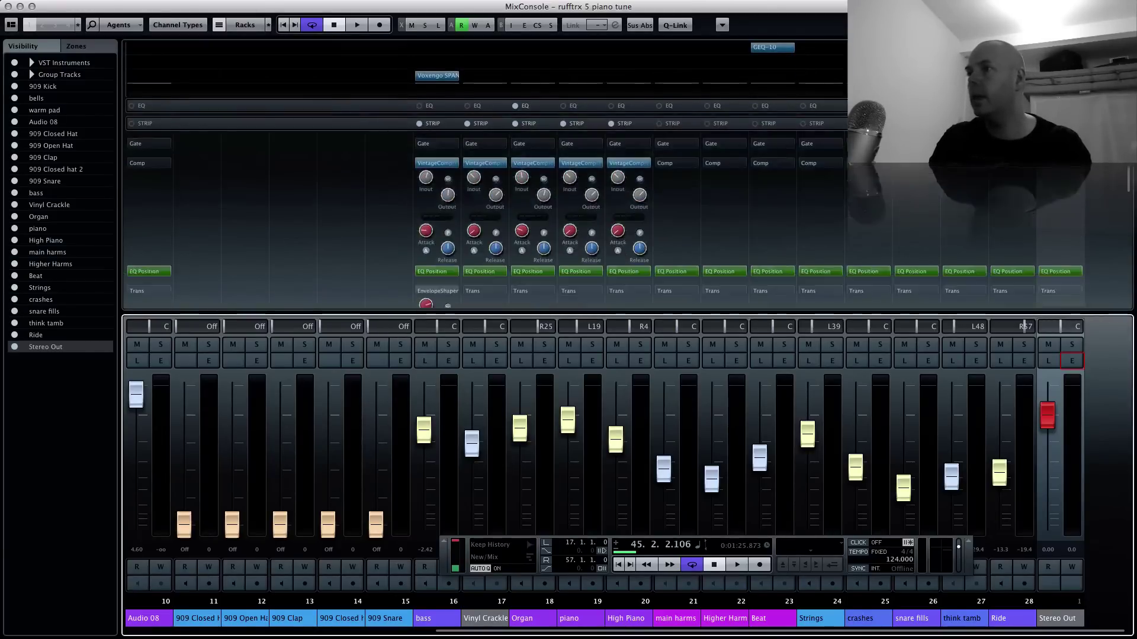
Show the Routing rack and examine the output destinations available for the piano channel, leaving the list without choosing one
scroll(627, 177, up, 3)
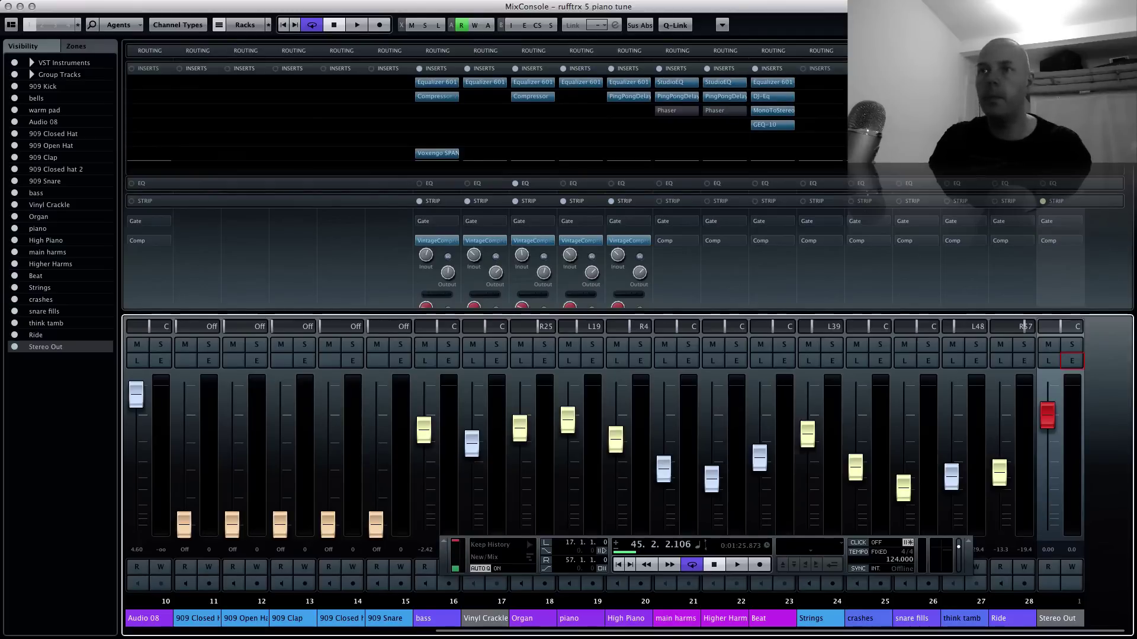
scroll(589, 51, down, 3)
scroll(589, 51, up, 3)
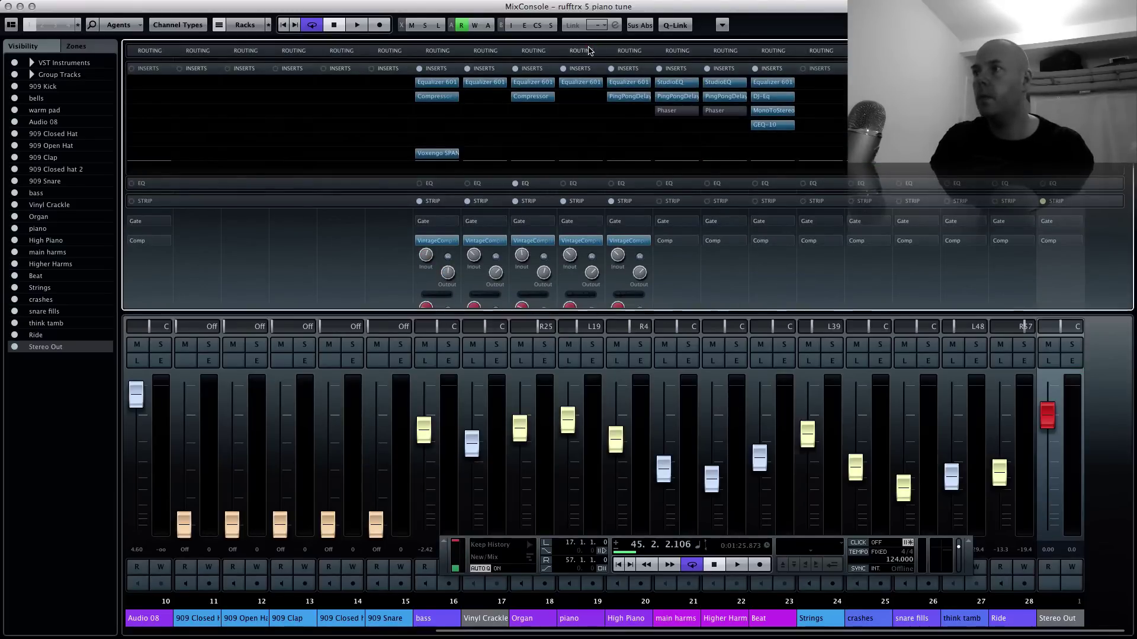
scroll(589, 51, up, 2)
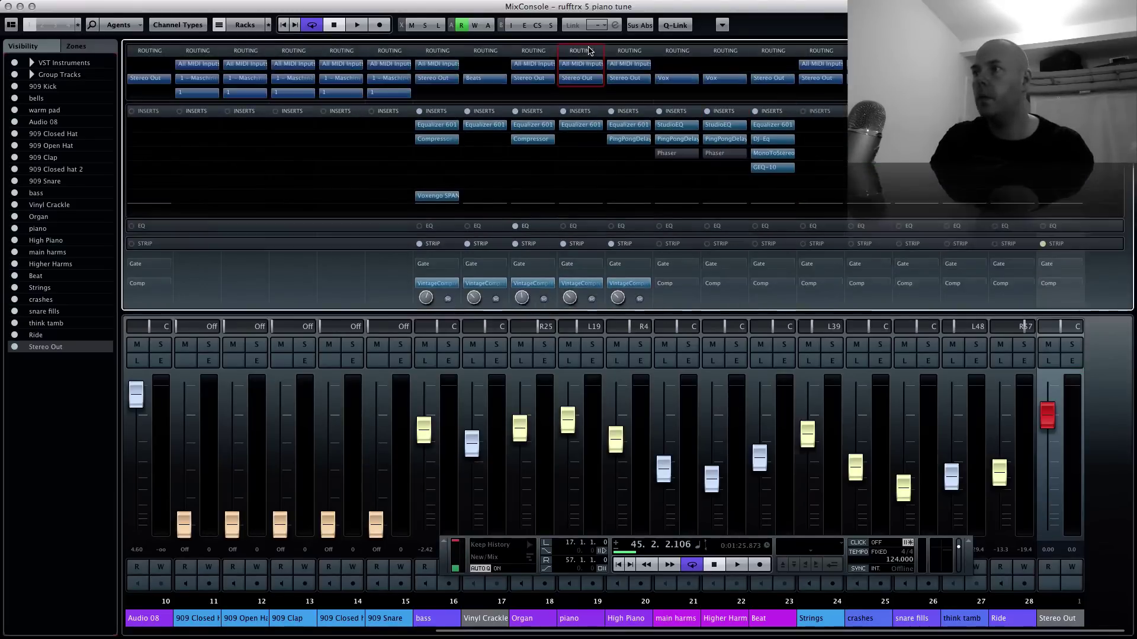
click(595, 77)
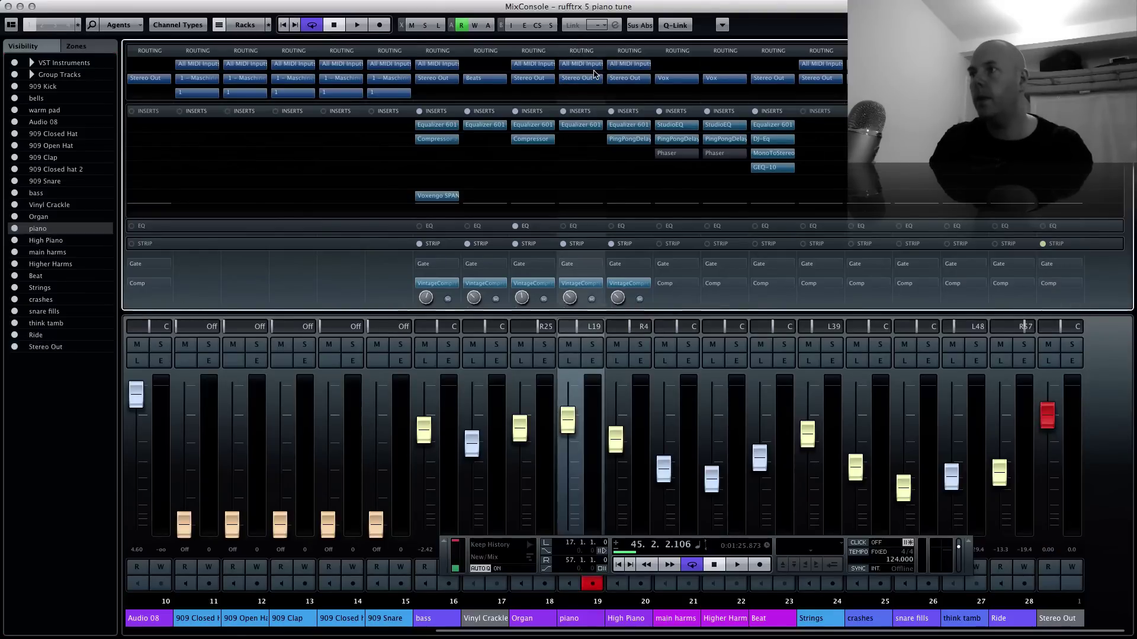
click(595, 83)
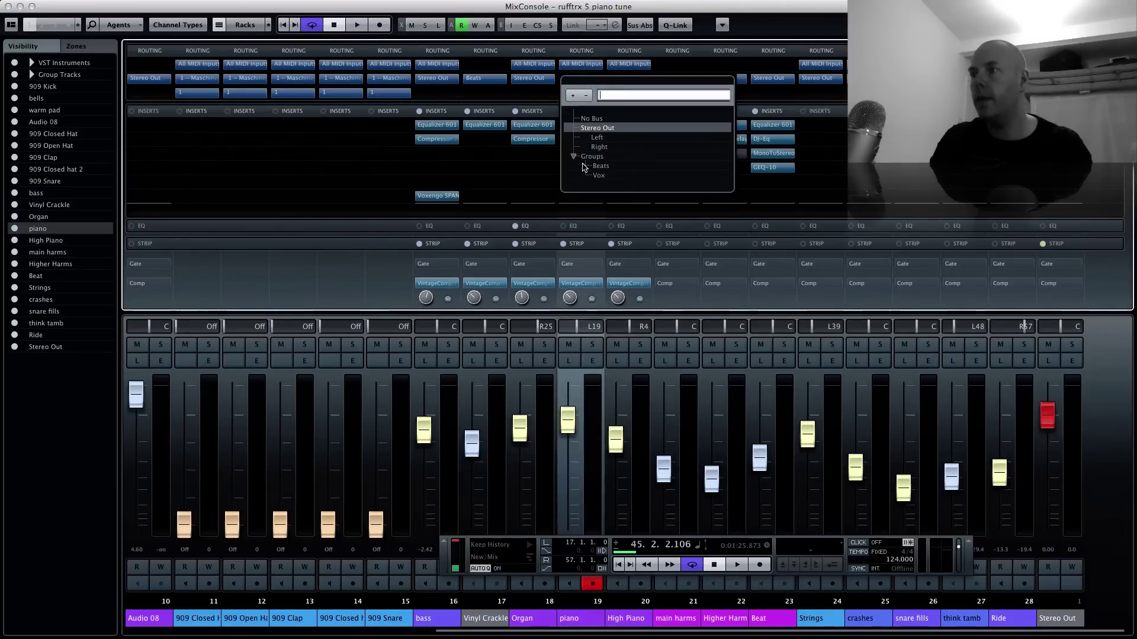
key(Escape)
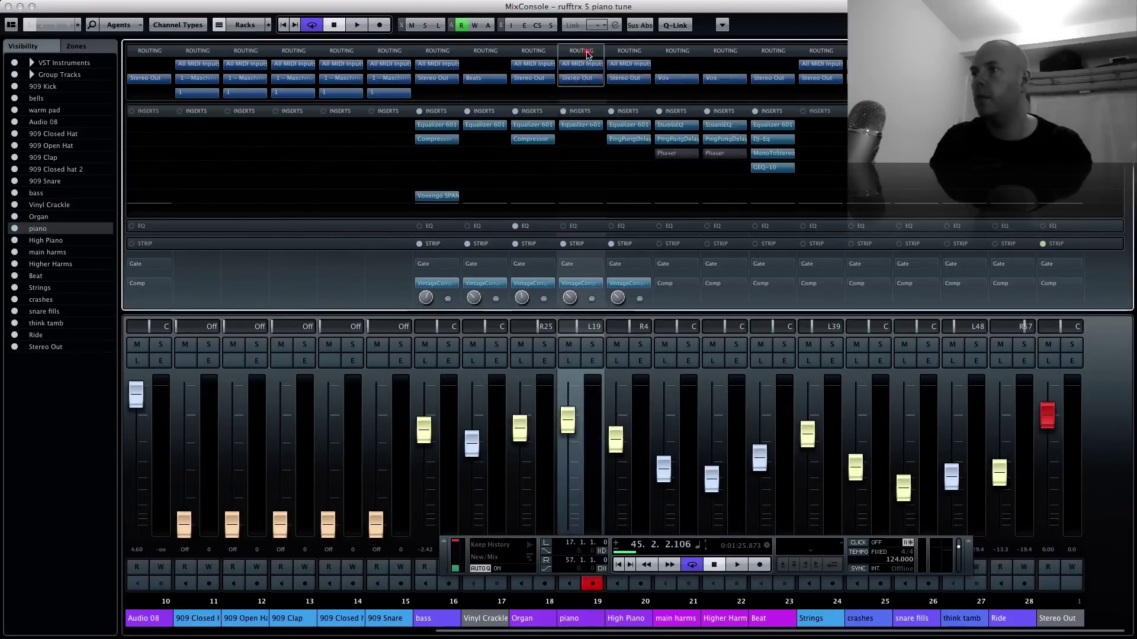
scroll(588, 54, down, 2)
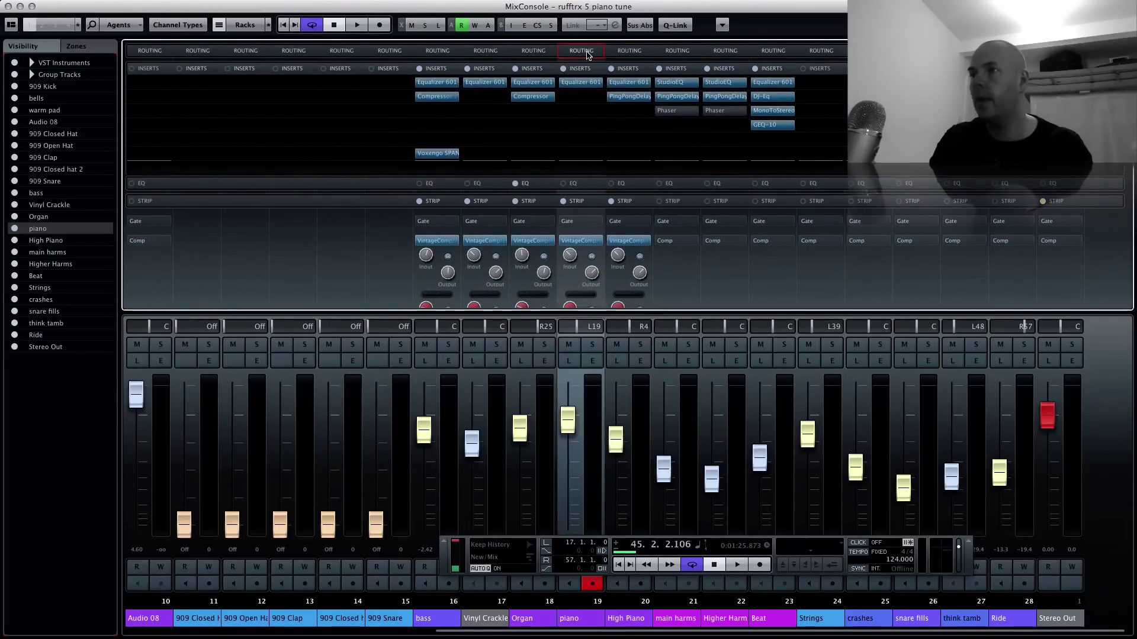
Expand the mixer's EQ rack, view the Organ channel's EQ preset options without choosing one, and collapse the rack
mouse_move(549, 101)
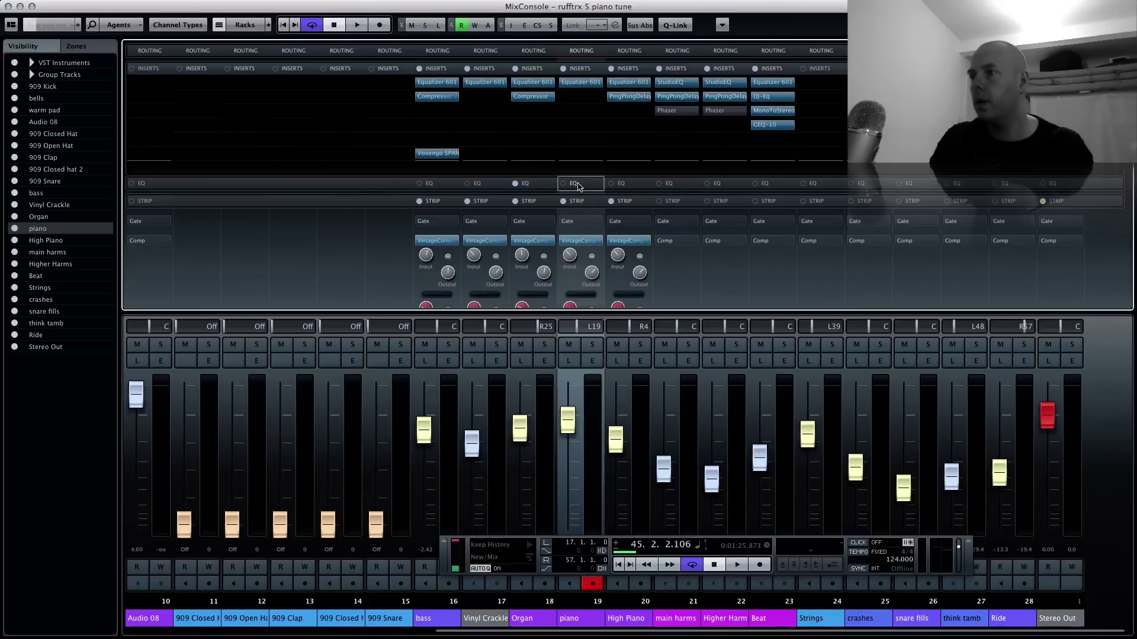
click(533, 185)
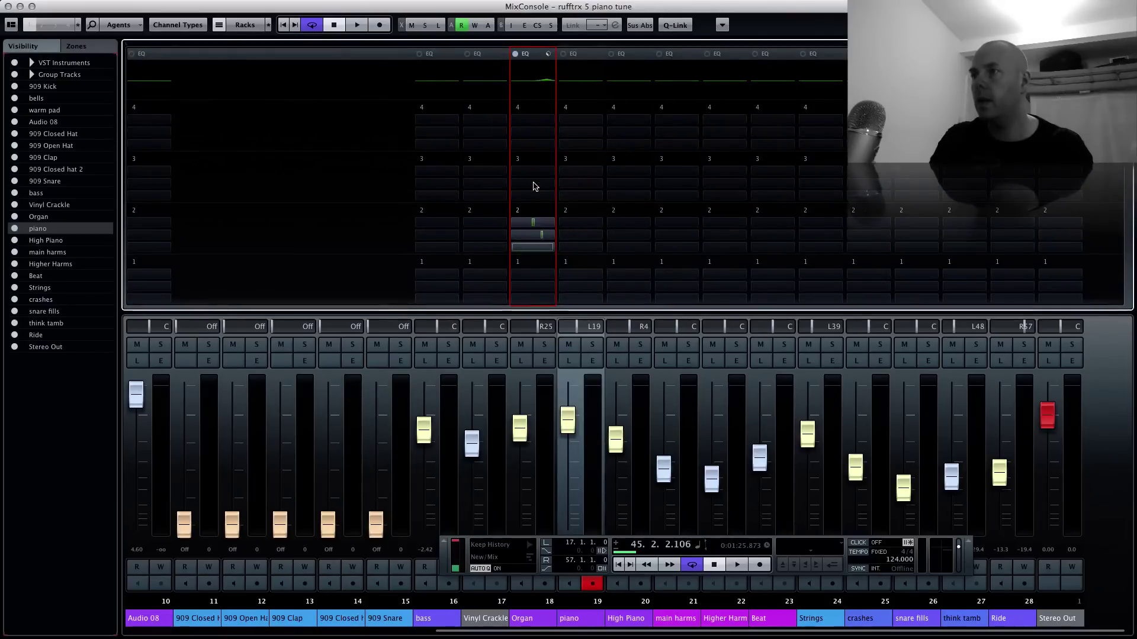
scroll(533, 186, down, 5)
scroll(533, 185, up, 8)
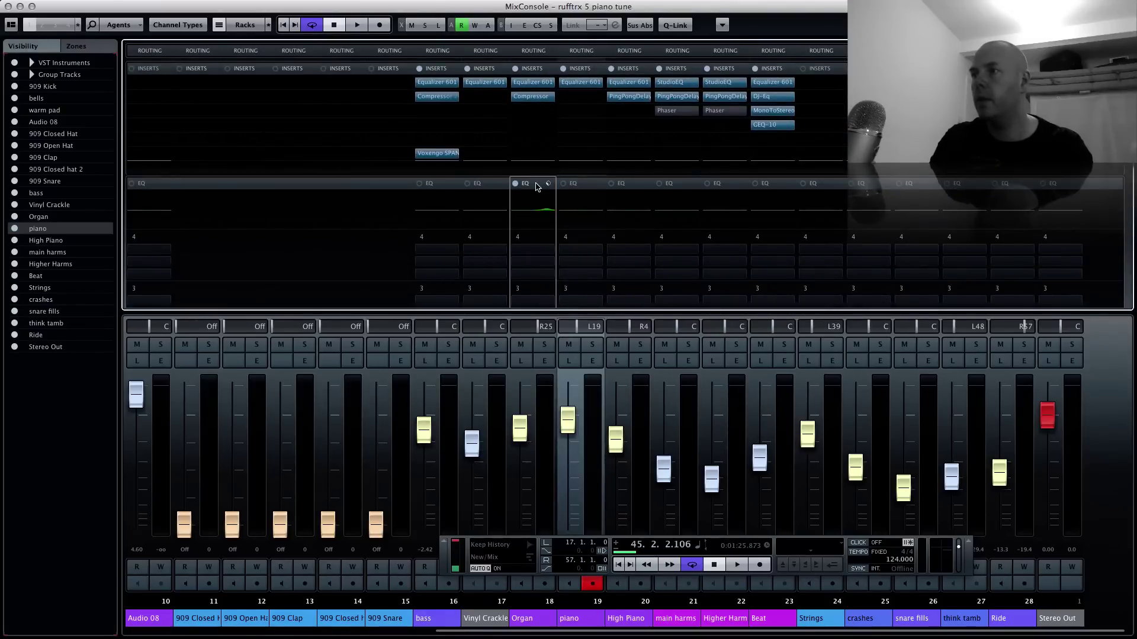
click(544, 183)
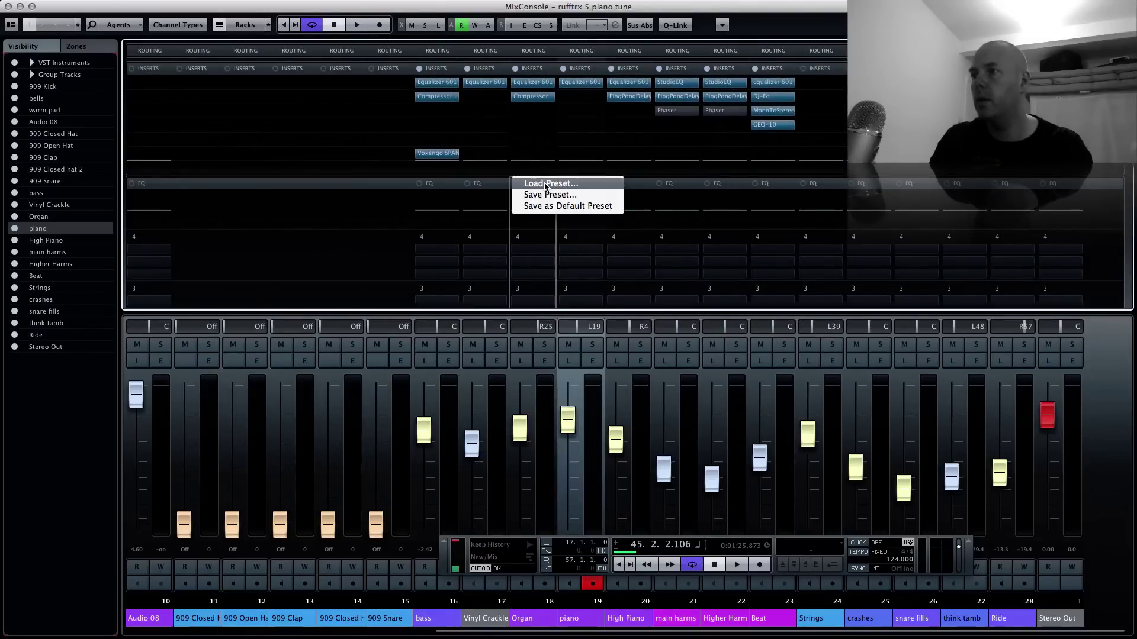
click(492, 183)
click(515, 183)
click(530, 186)
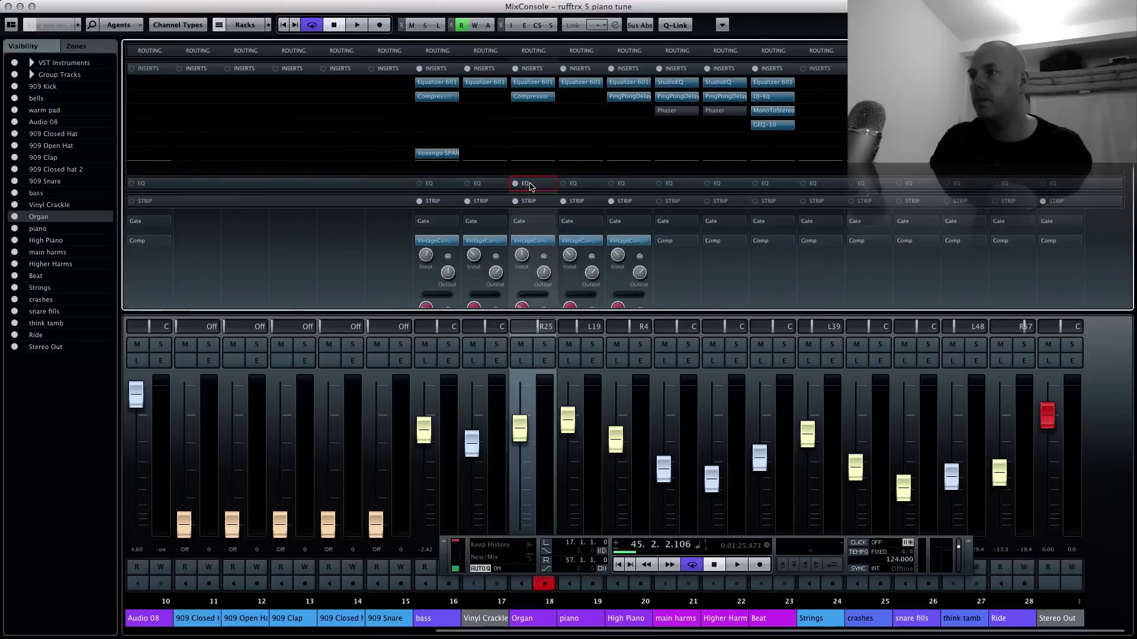
Expand the EQ rack once more to view the Organ's EQ bands, and fold it away again
scroll(531, 186, down, 3)
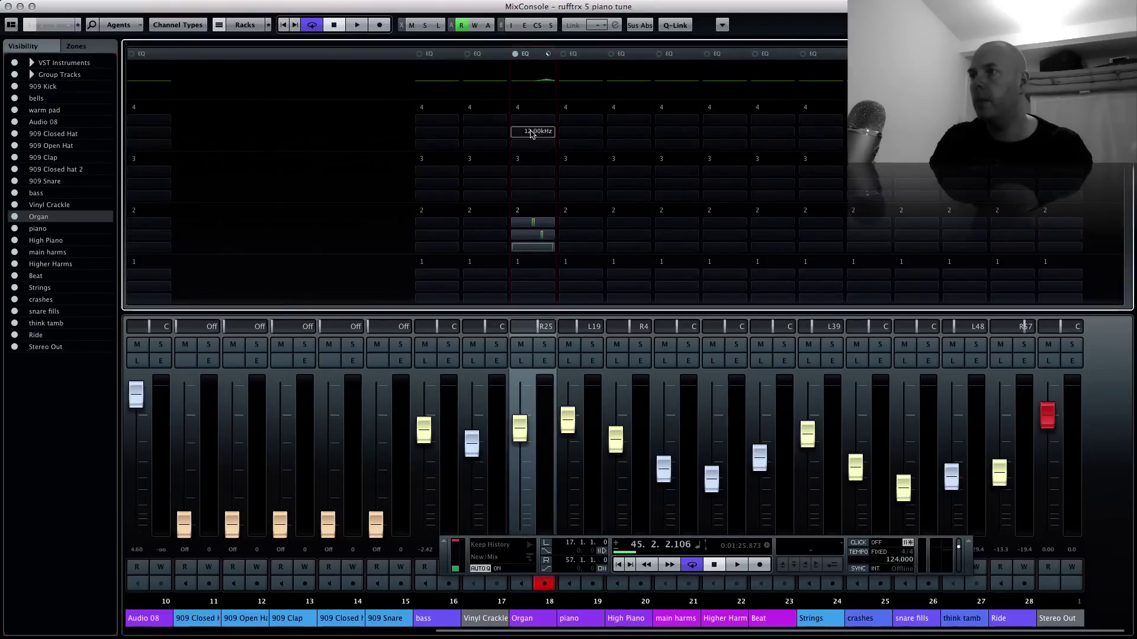
scroll(531, 186, up, 3)
click(530, 109)
click(530, 109)
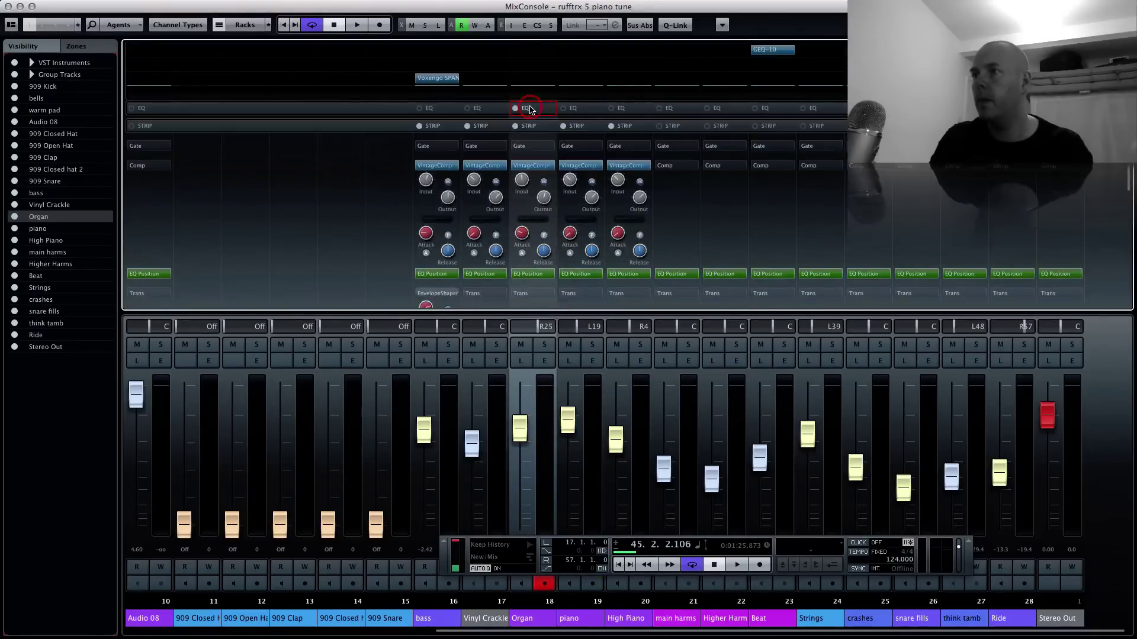
Show the Organ channel's Equalizer during playback, try cutting band 1 by 19.6 dB at 74.9 Hz, and switch that band off
click(545, 358)
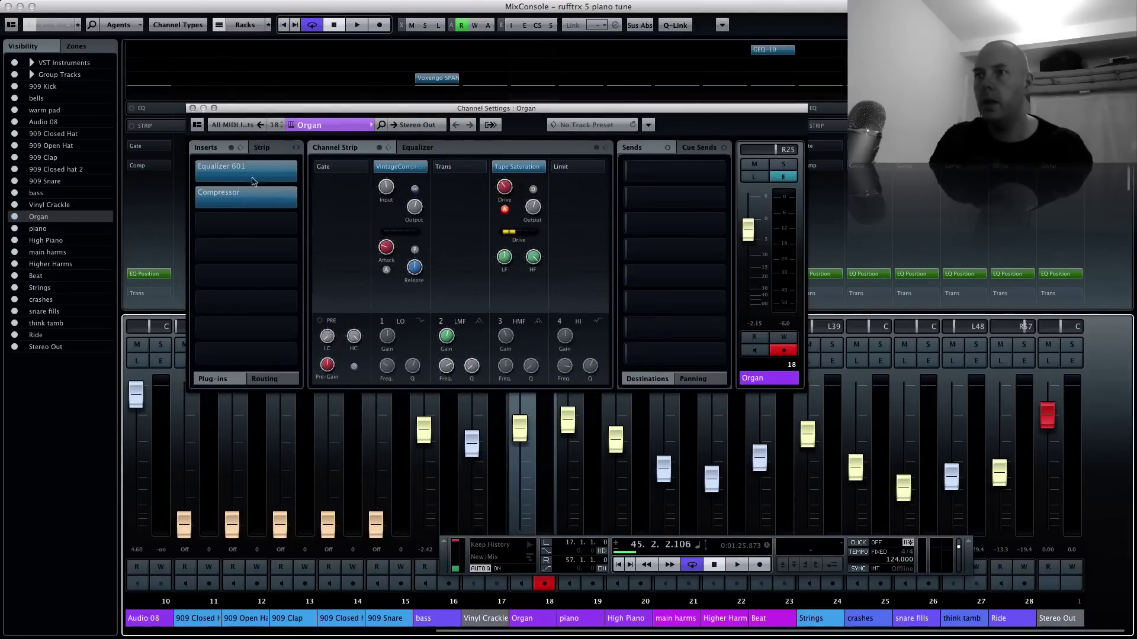
click(449, 149)
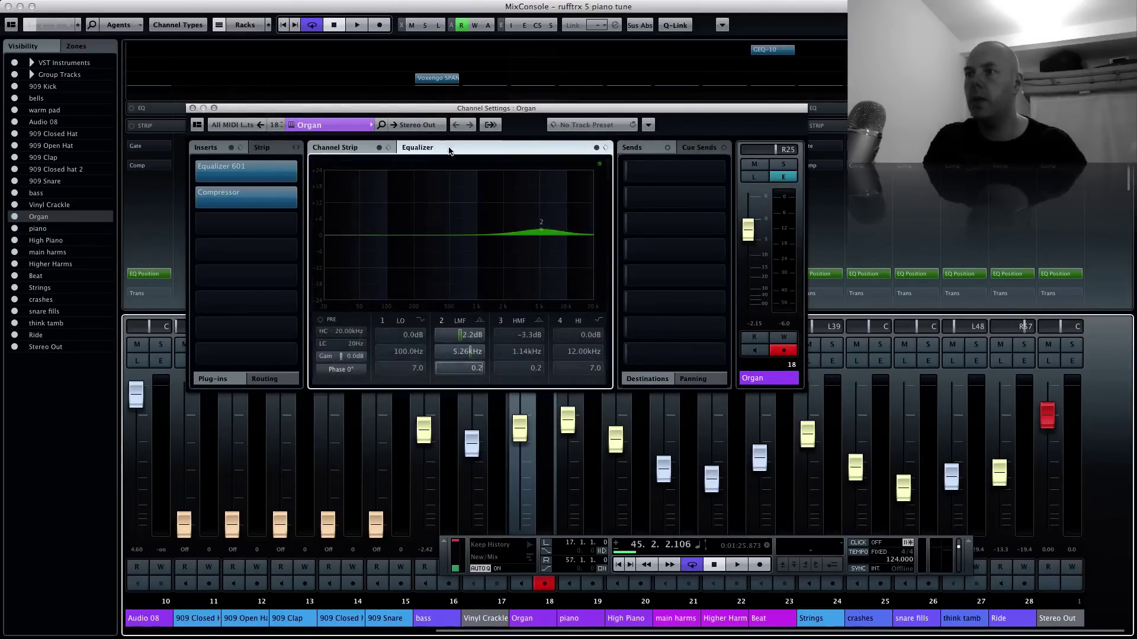
key(space)
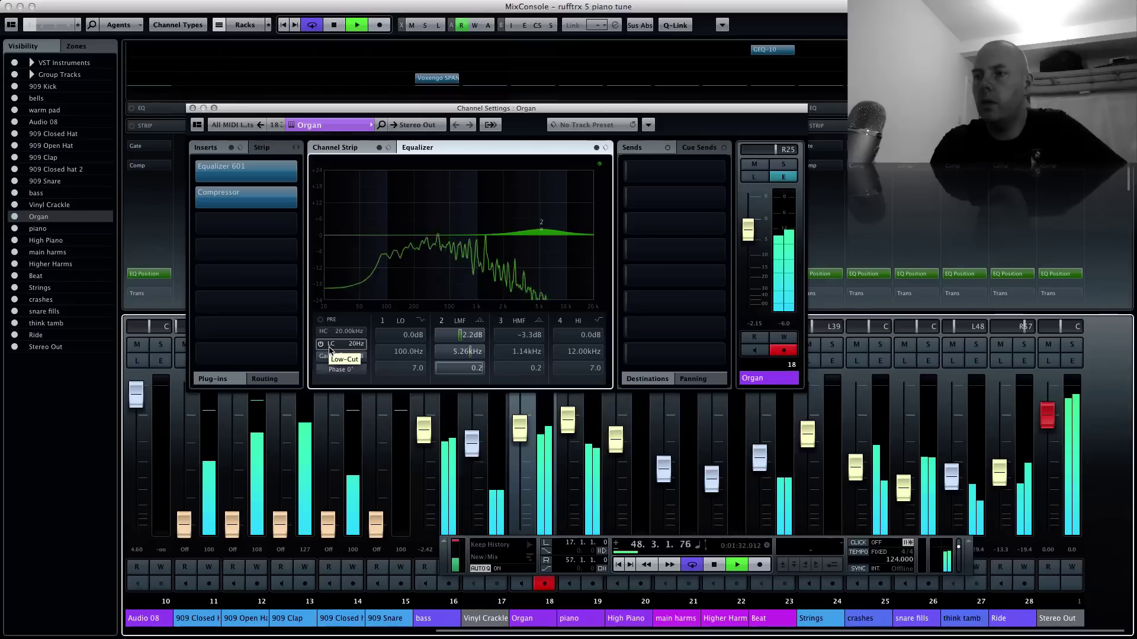
drag(344, 240, 375, 286)
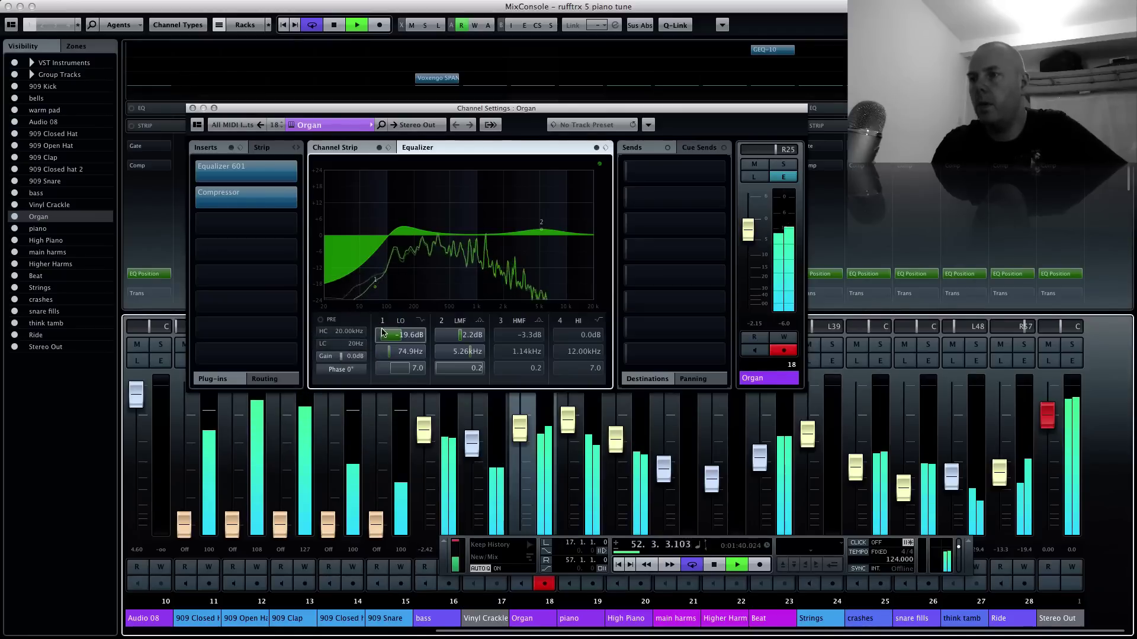
click(381, 320)
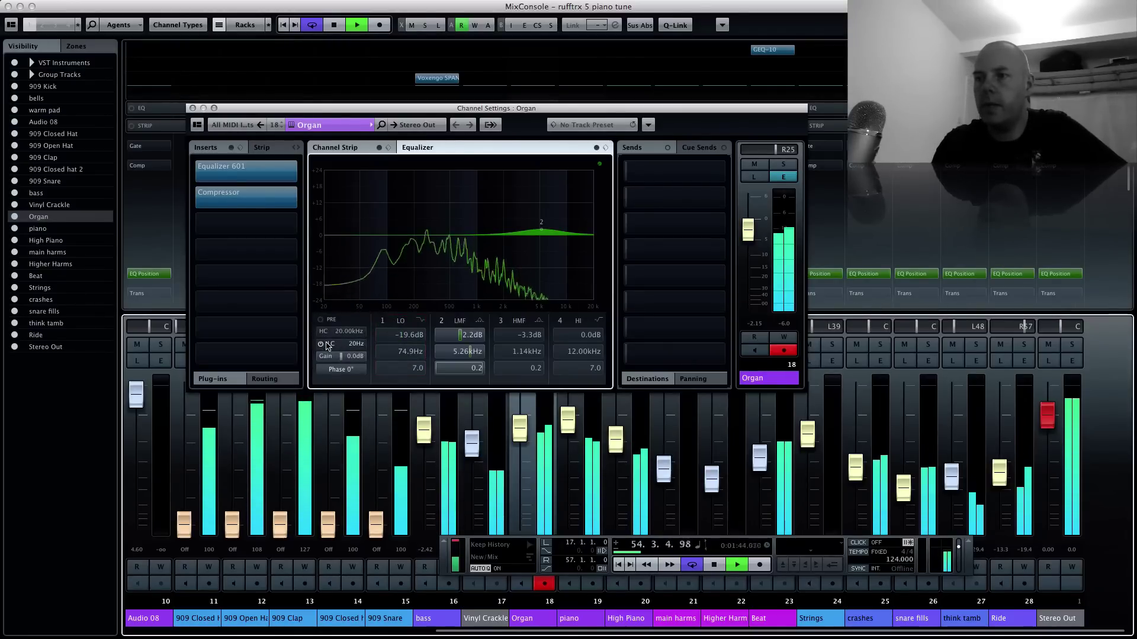
Enable the low-cut filter in the Organ's PRE section and adjust its frequency to 42 Hz during playback
click(321, 344)
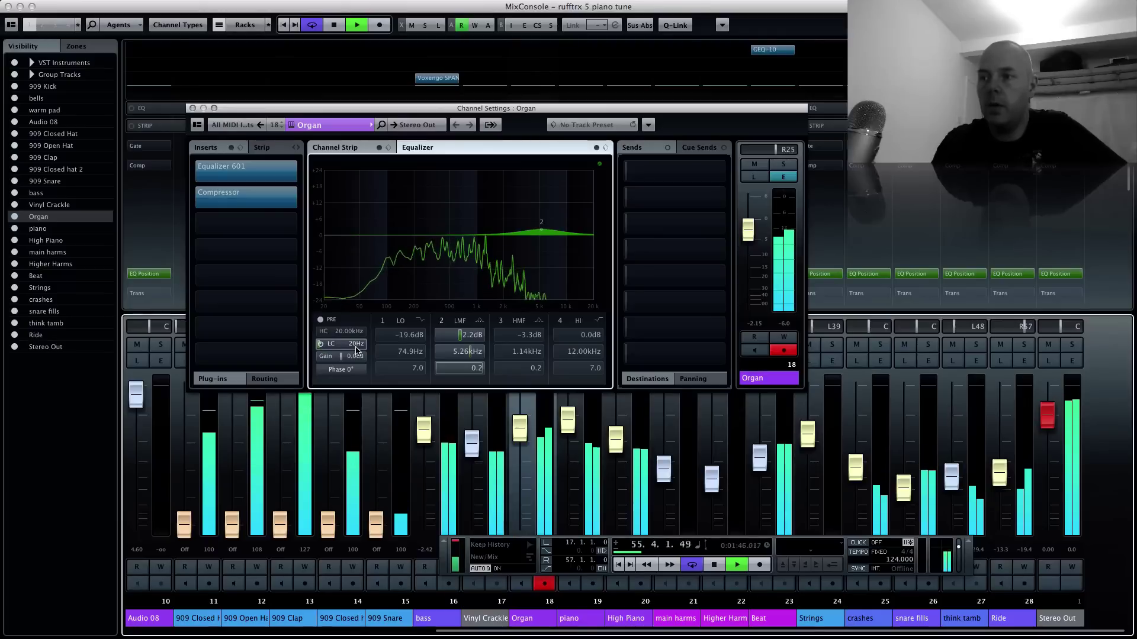
drag(340, 293, 368, 296)
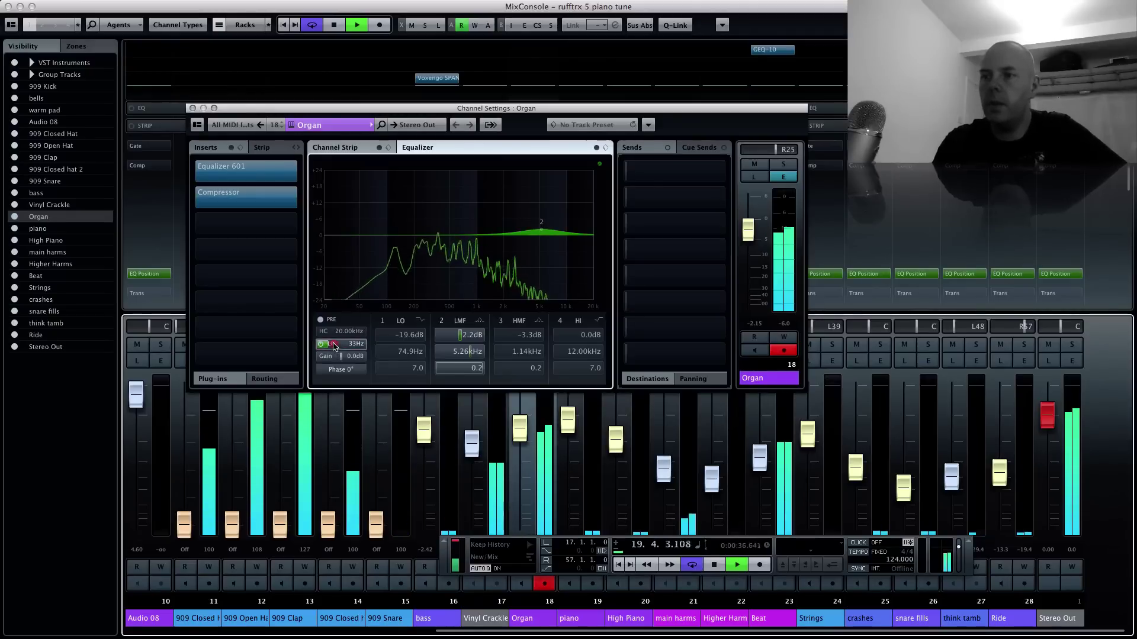
scroll(335, 343, up, 3)
scroll(335, 343, up, 1)
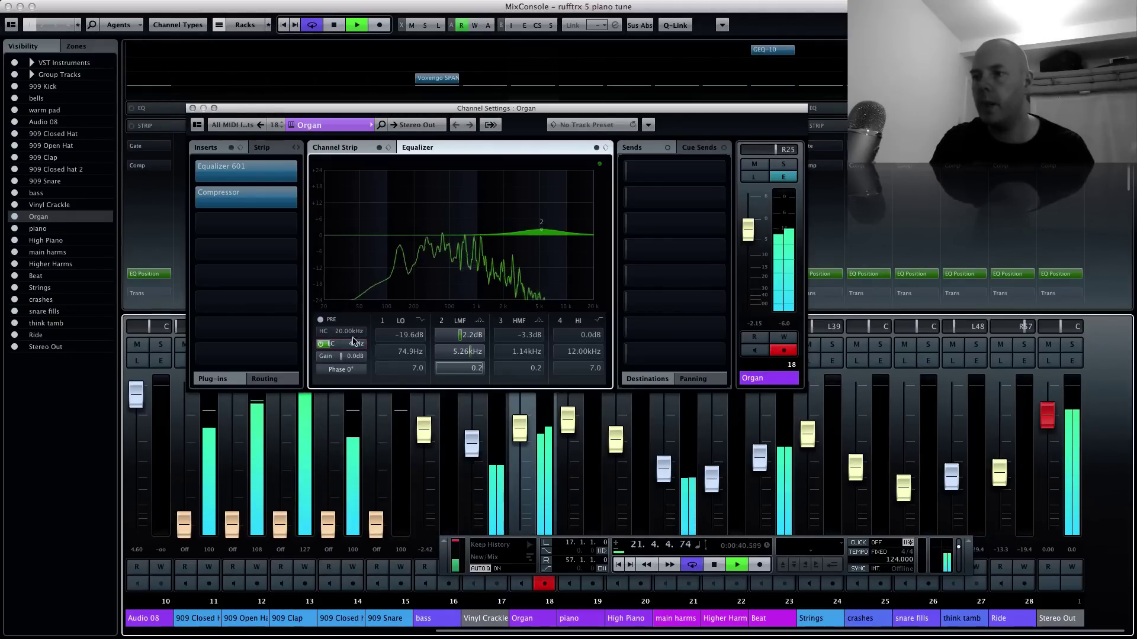
mouse_move(347, 344)
mouse_down()
mouse_move(357, 299)
mouse_move(343, 338)
mouse_up()
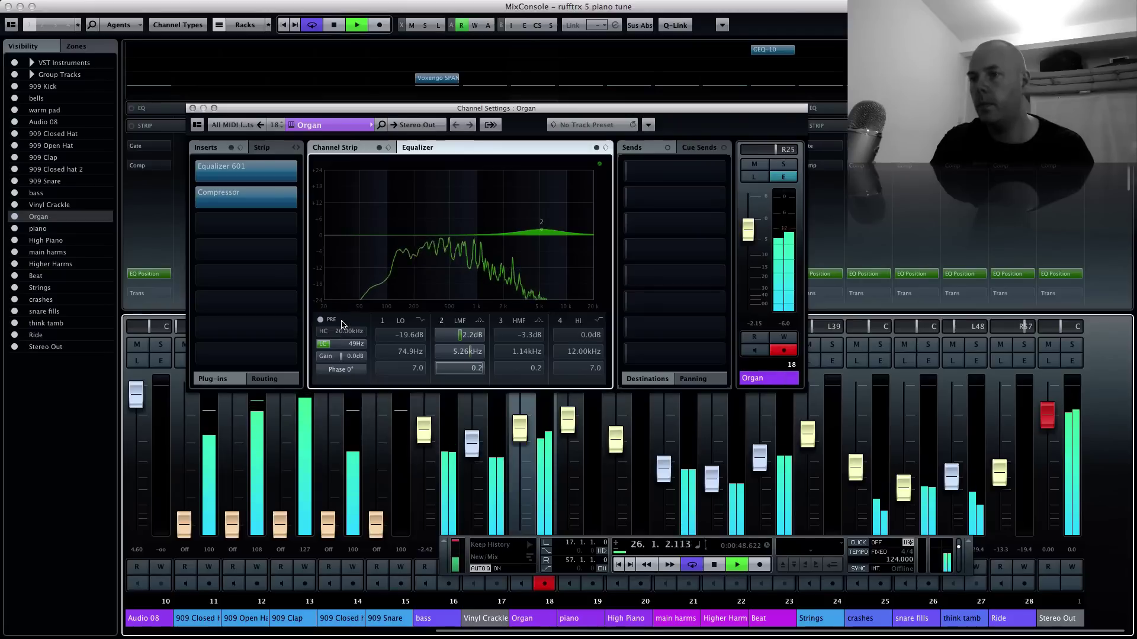
drag(336, 300, 331, 298)
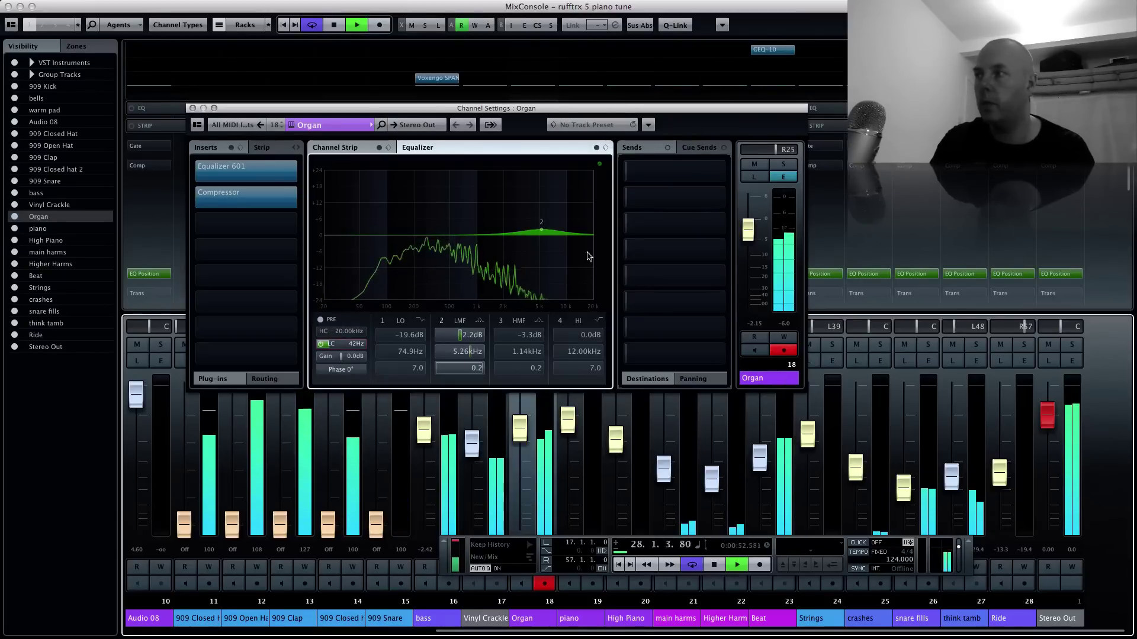
With the Organ soloed, sweep its low-cut filter up to 140 Hz, settle on 104 Hz, and end the solo
click(792, 168)
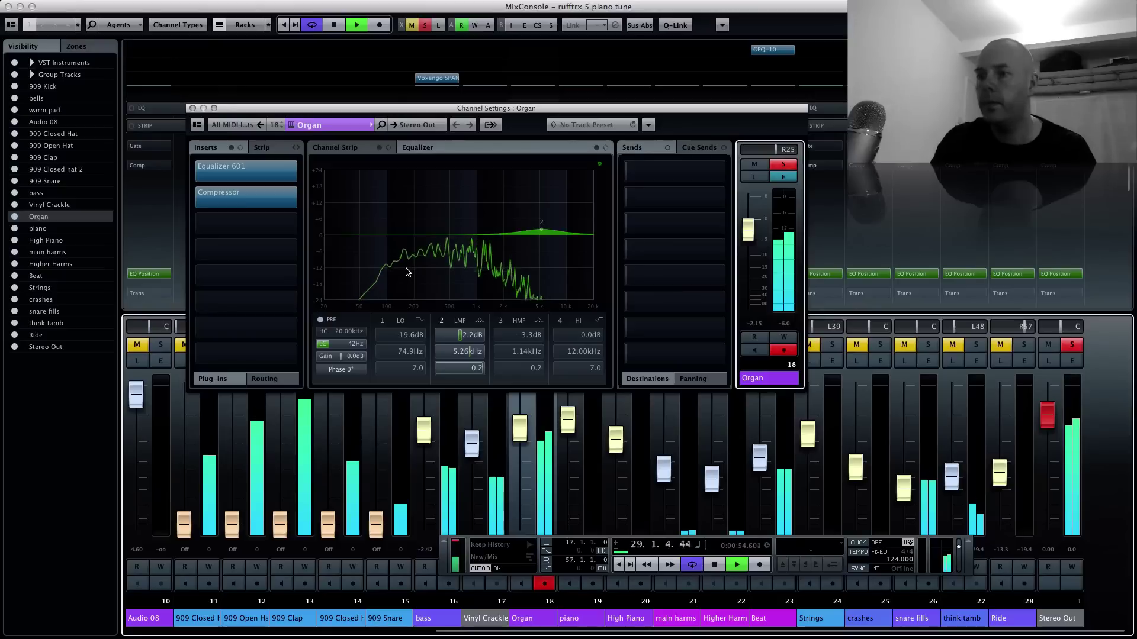
drag(351, 347, 349, 289)
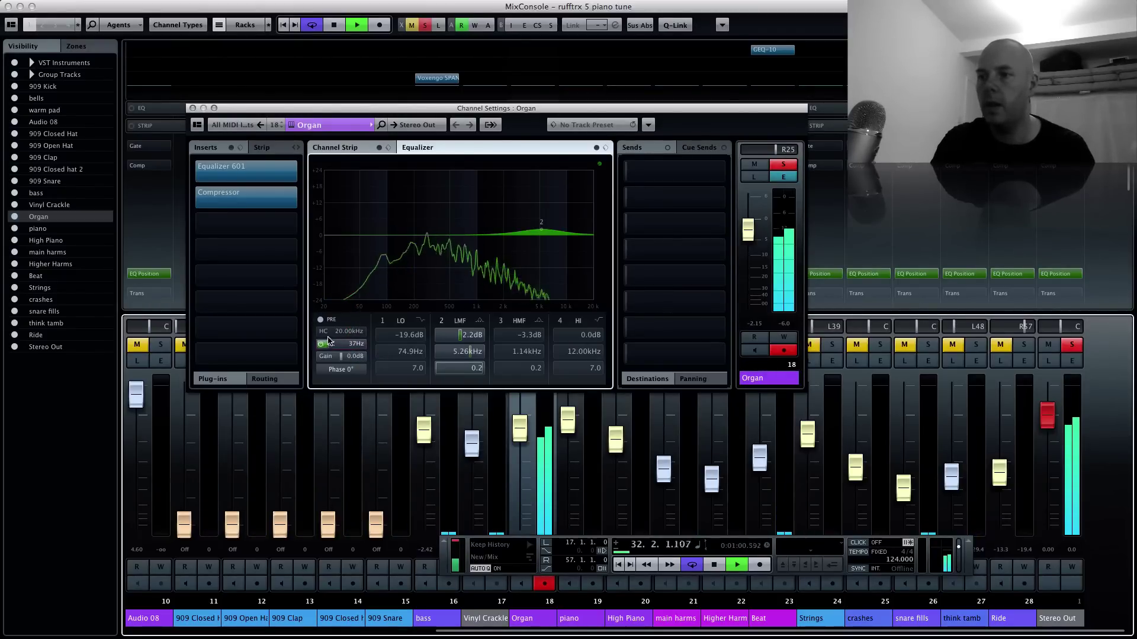
drag(329, 342, 334, 346)
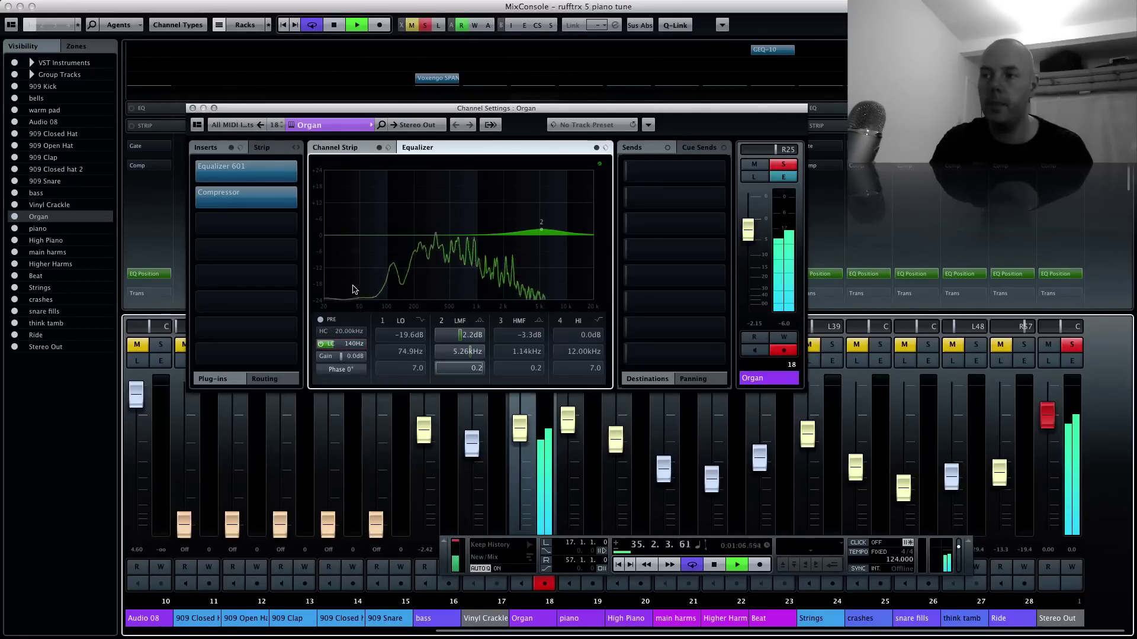
click(331, 346)
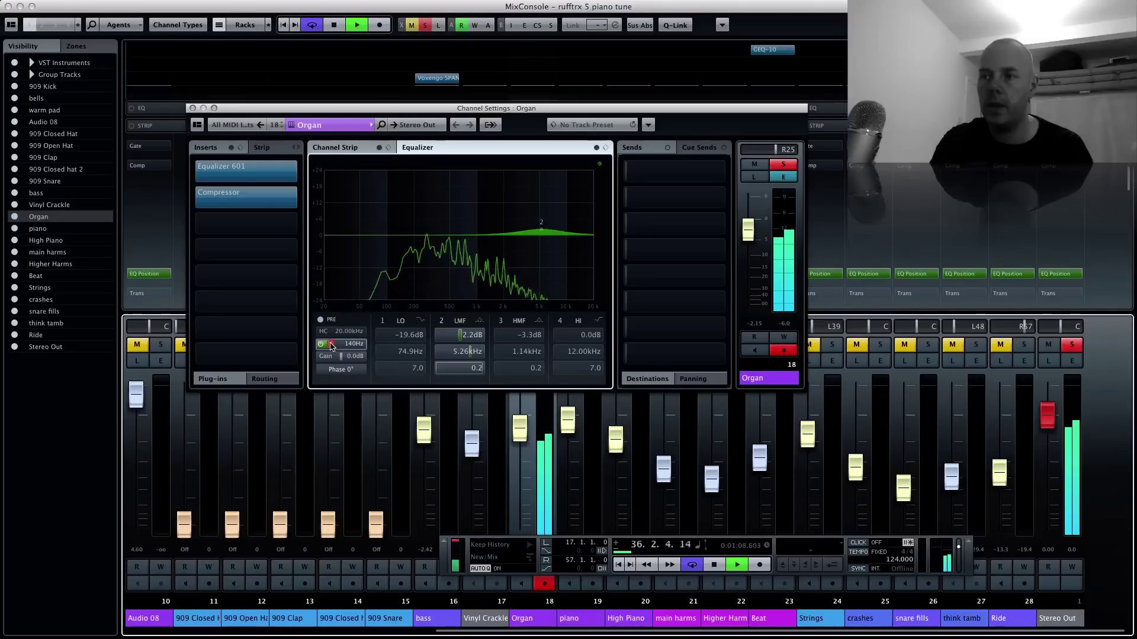
drag(330, 347, 332, 347)
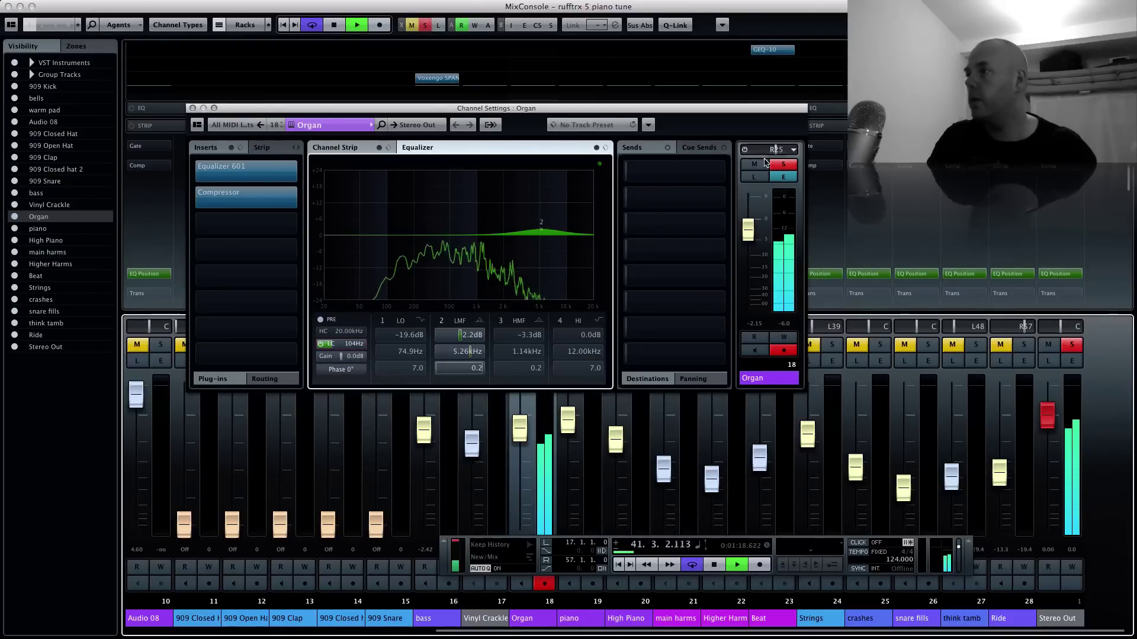
click(784, 163)
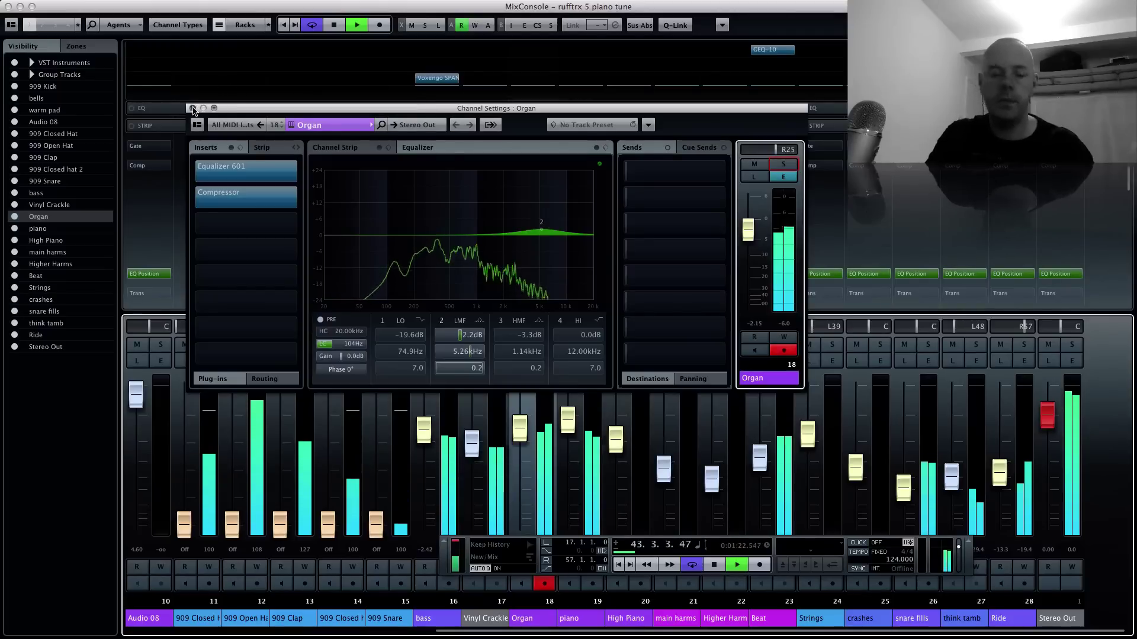
Close the Organ channel settings, return to the project arrangement, and stop playback
click(193, 108)
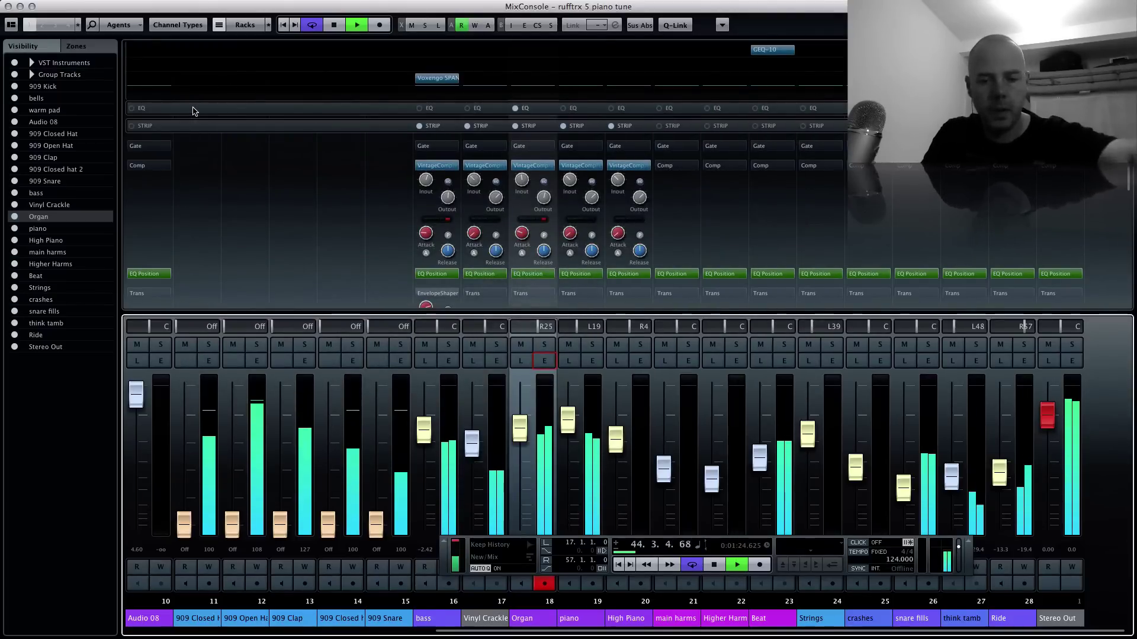
key(F3)
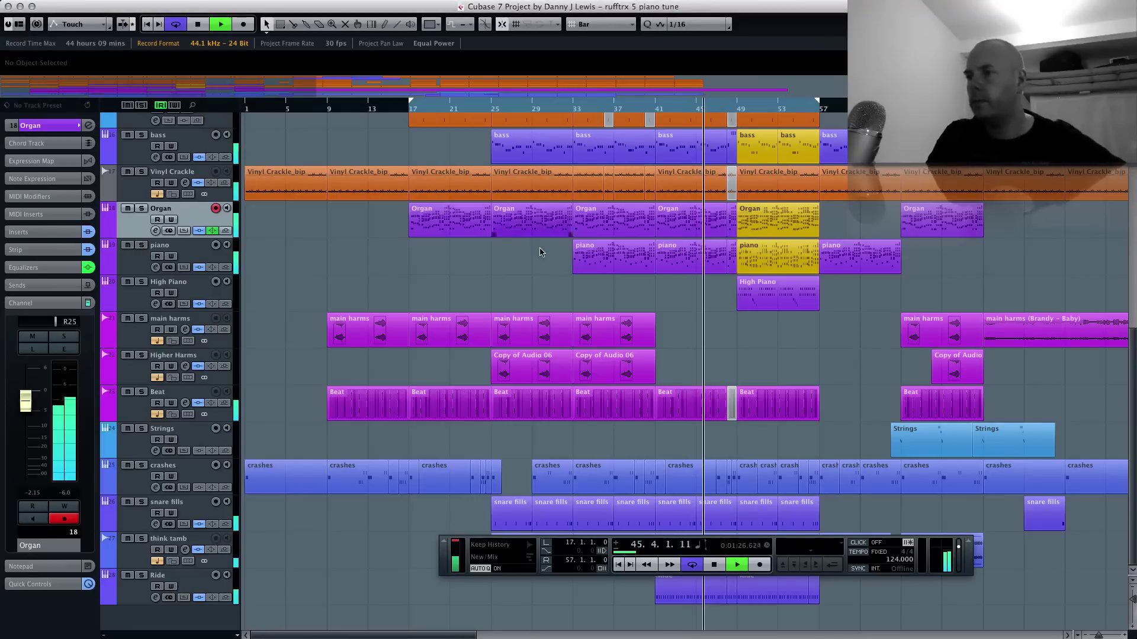
key(space)
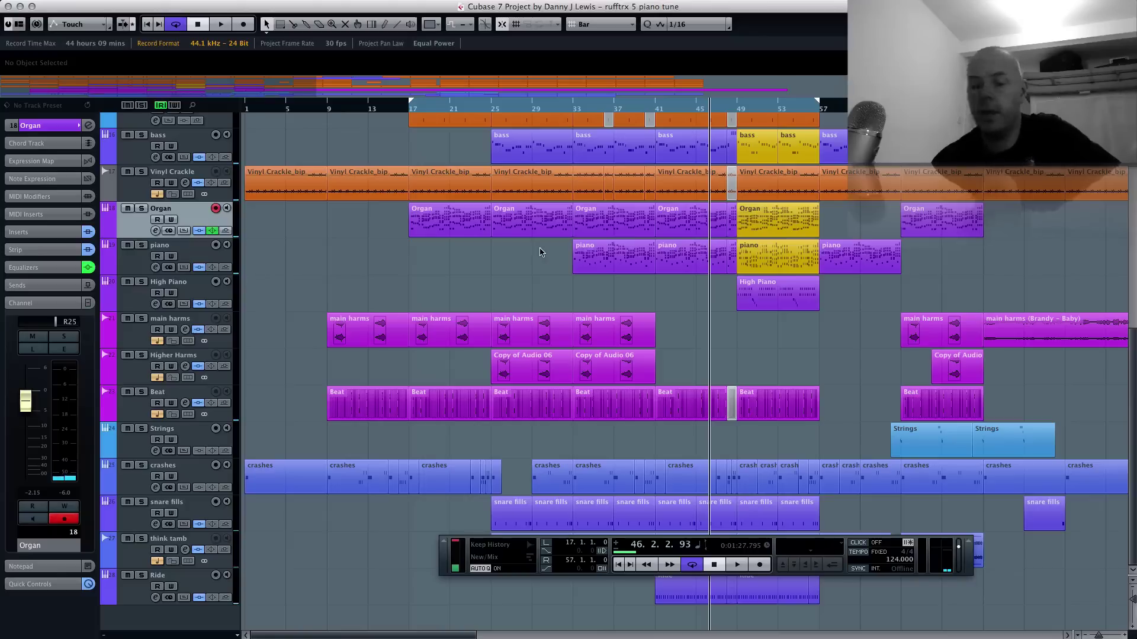
Examine the notes of the Organ part starting at bar 25 in an enlarged Key Editor, and close the editor
click(528, 228)
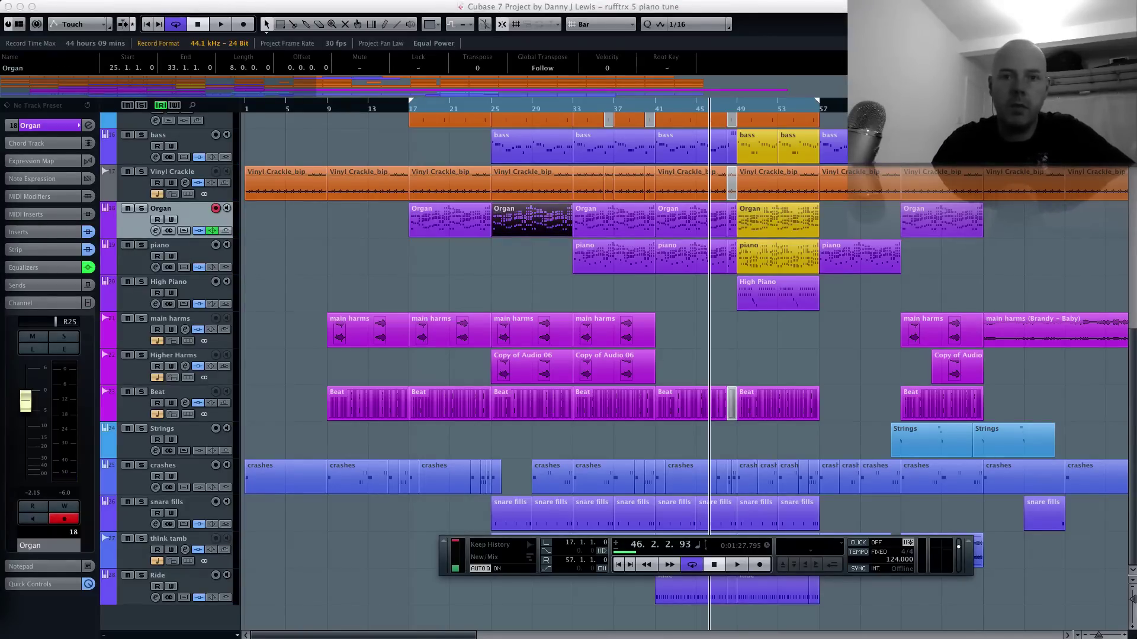
double_click(529, 228)
drag(170, 159, 625, 67)
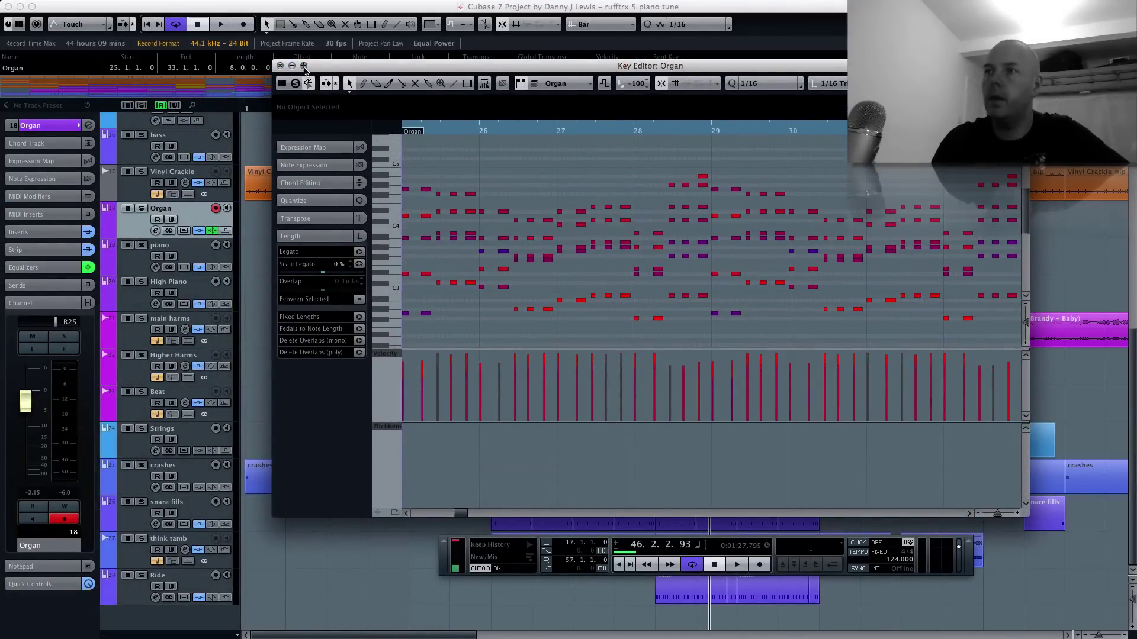
click(303, 67)
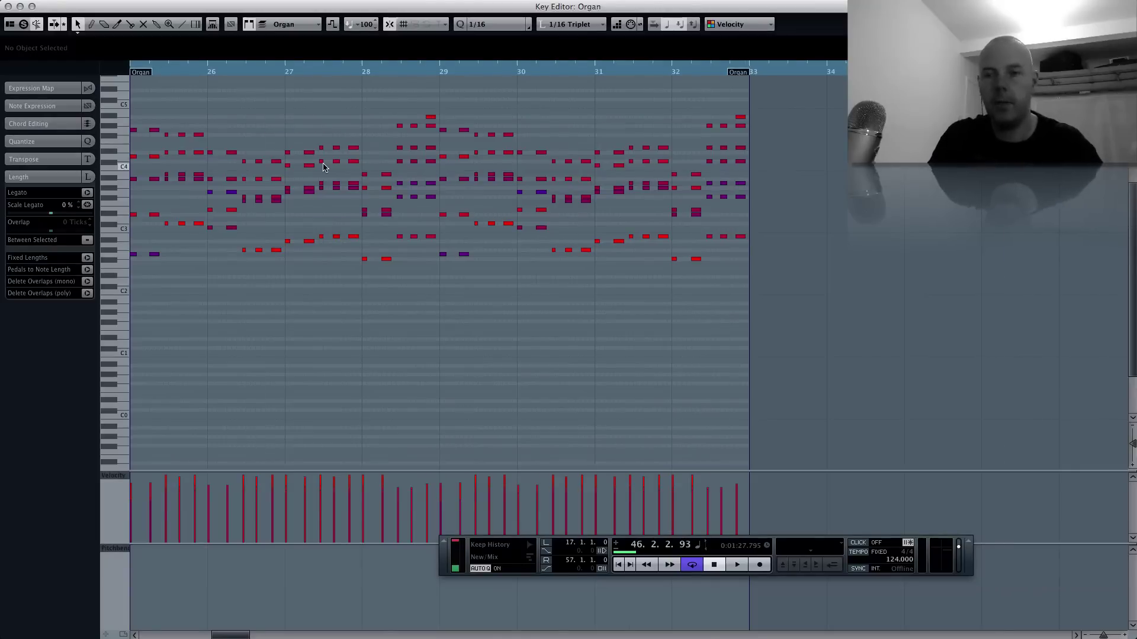
key(h)
key(h)
key(g)
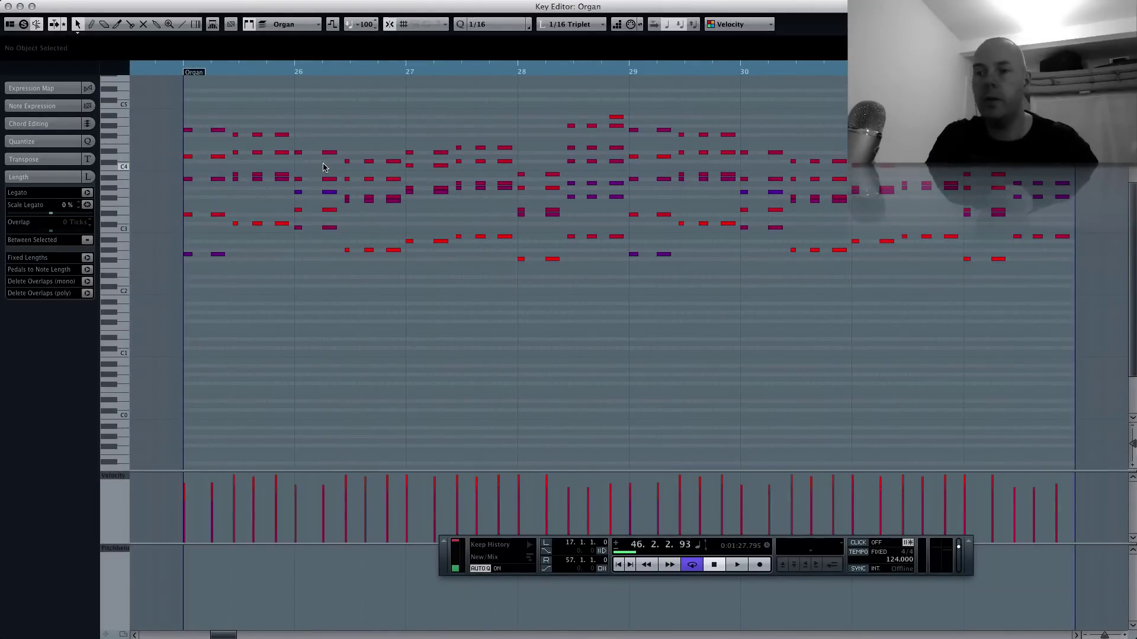
key(Return)
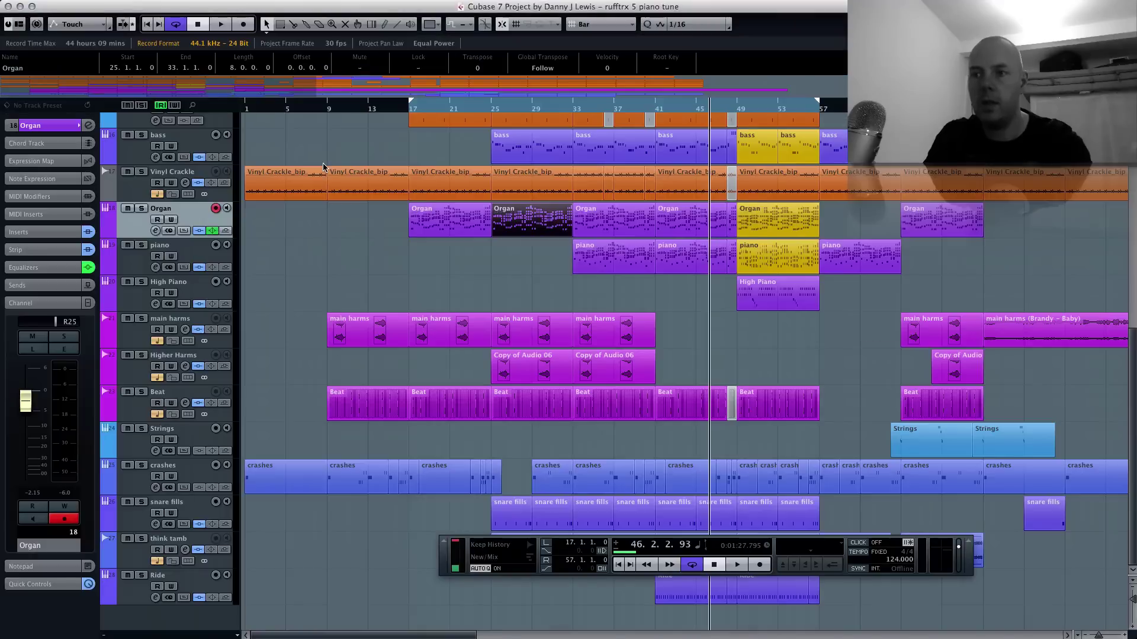